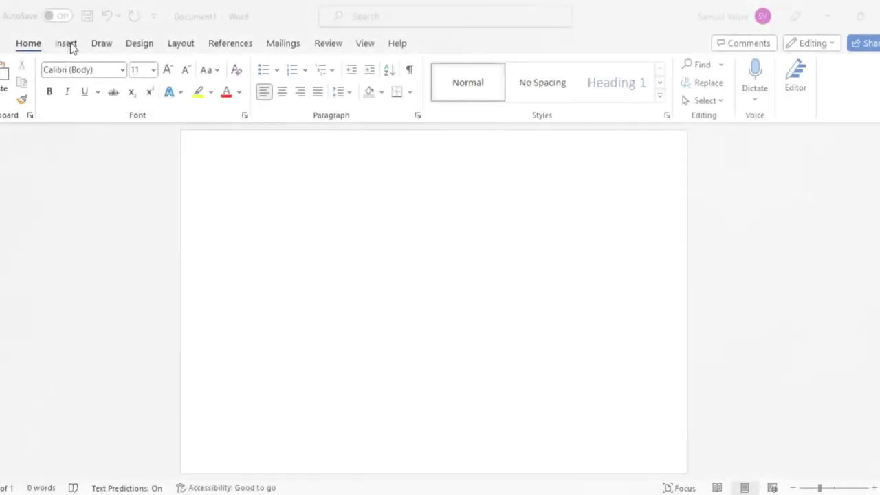
- Draw a rectangle covering the whole page
left_click(70, 45)
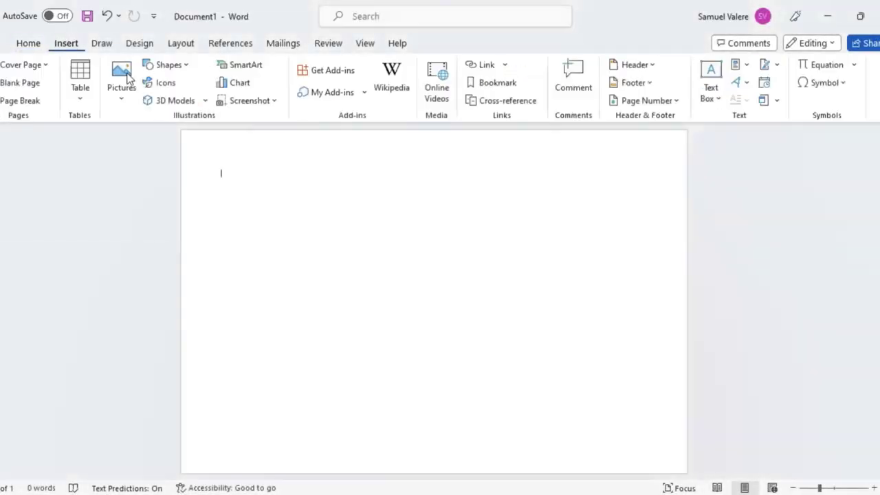
left_click(168, 65)
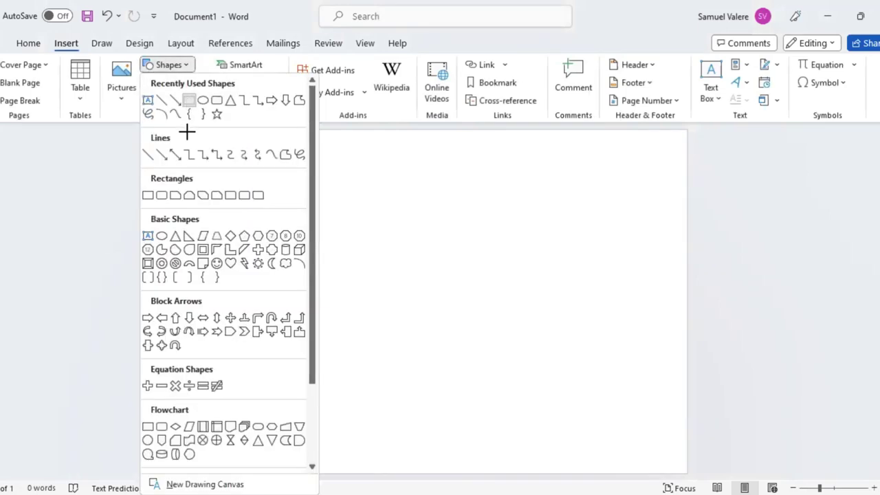
left_click(147, 195)
mouse_move(184, 131)
left_mouse_down()
mouse_move(746, 387)
mouse_move(605, 383)
left_mouse_up()
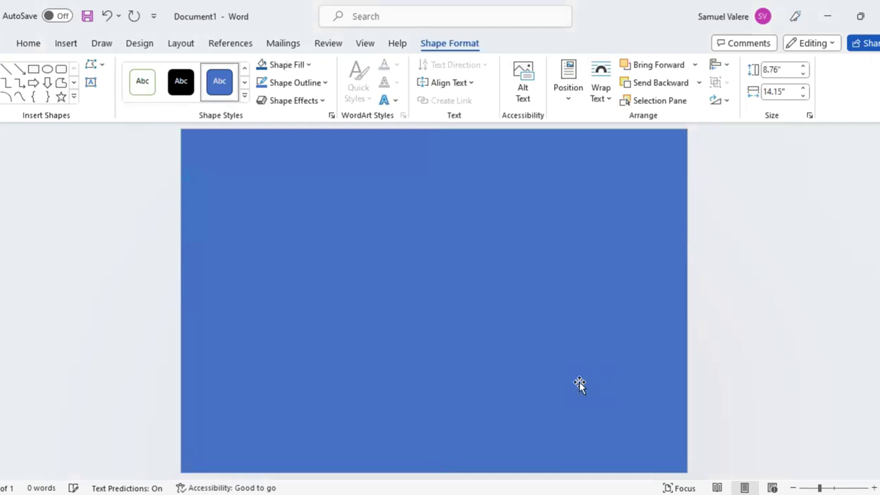
- Remove the rectangle's outline and fill it with Gray, Accent 3, Lighter 60%
left_click(325, 83)
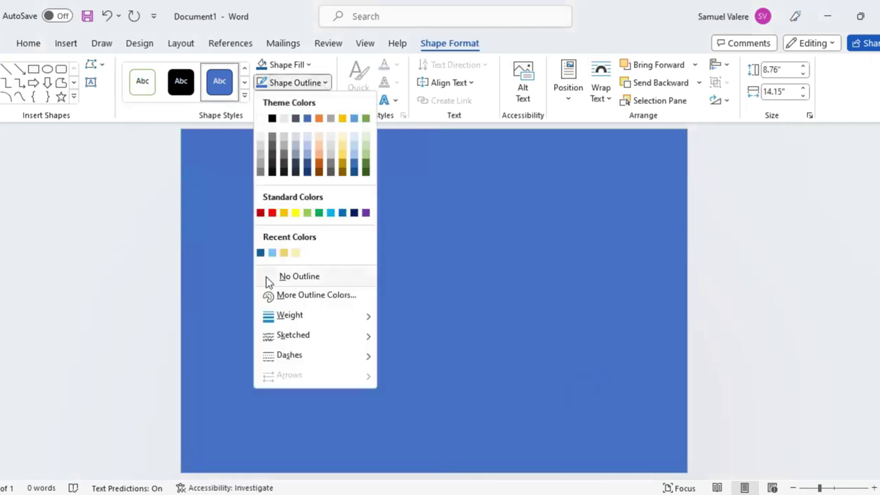
left_click(309, 64)
left_click(313, 69)
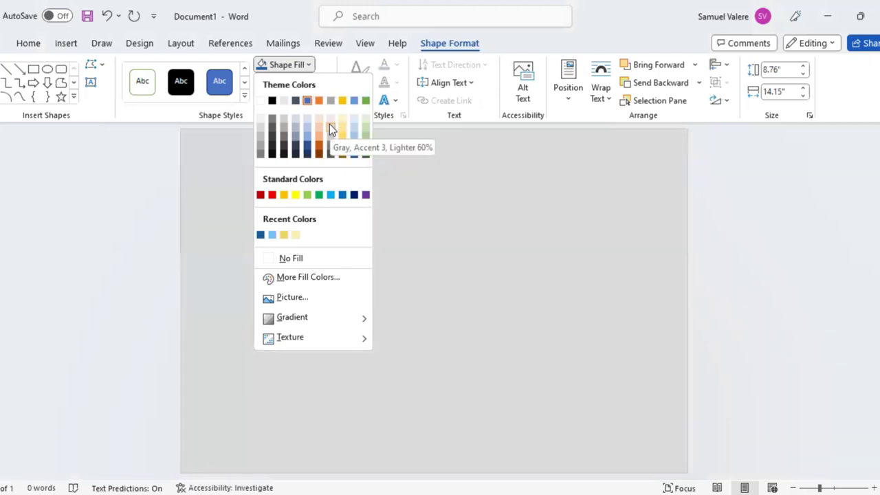
left_click(341, 198)
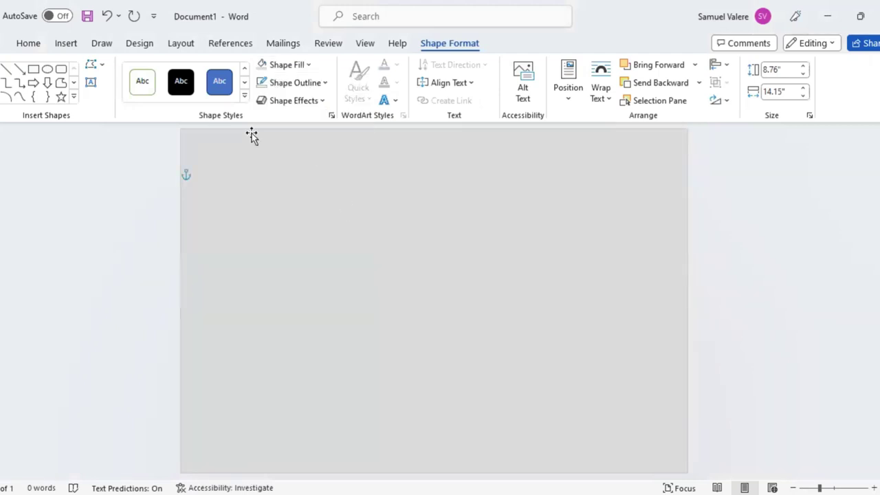
- Draw a second rectangle inset slightly from the page edges
left_click(33, 69)
left_click_drag(225, 151, 593, 377)
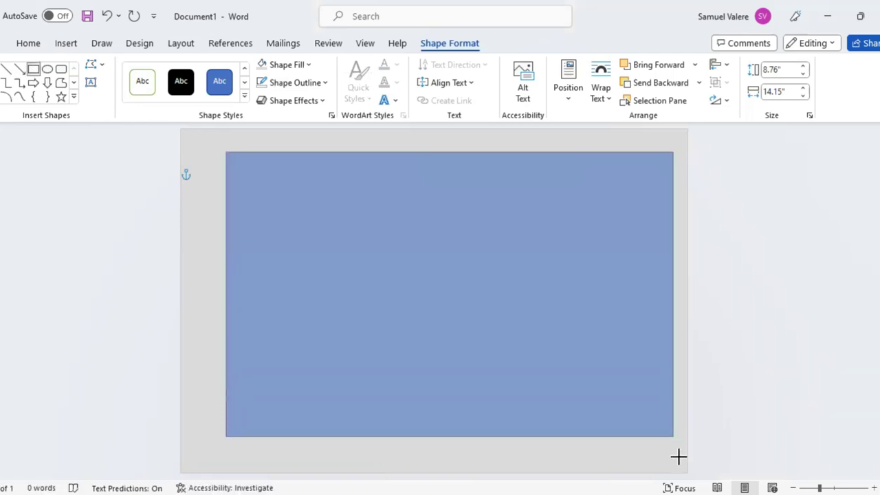
left_click_drag(650, 408, 680, 456)
left_click_drag(207, 300, 200, 301)
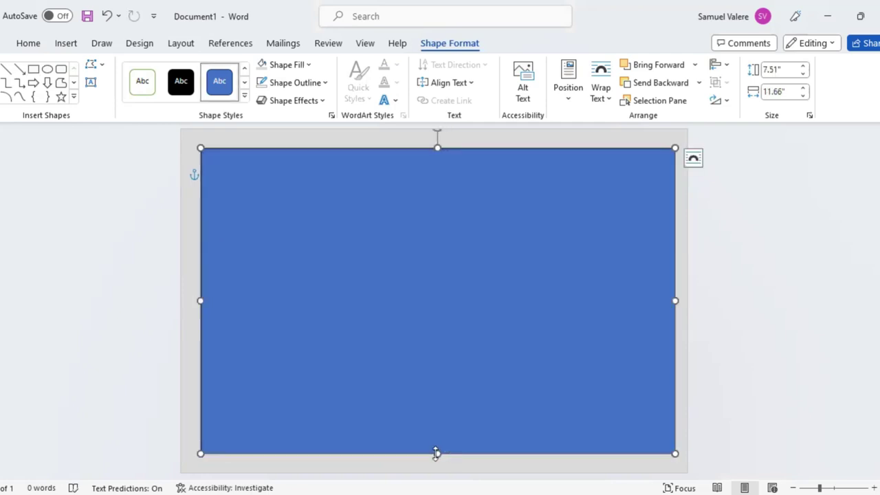
left_click_drag(437, 459, 437, 461)
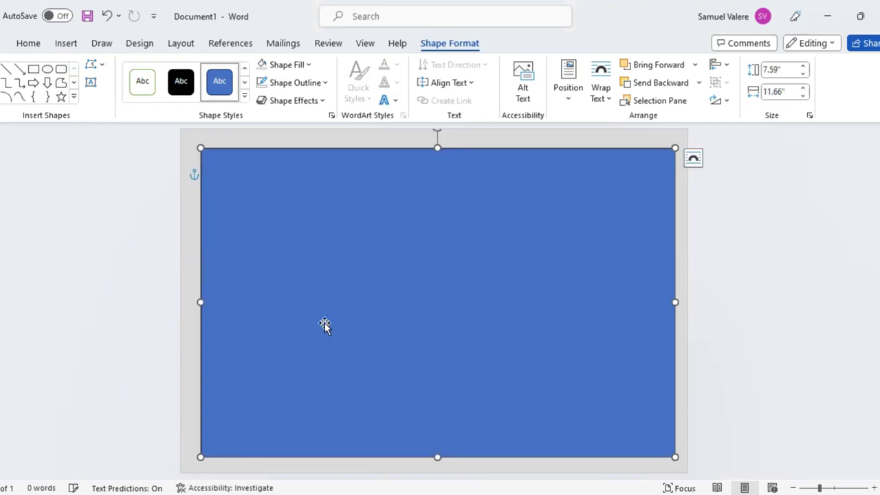
left_click_drag(360, 310, 341, 309)
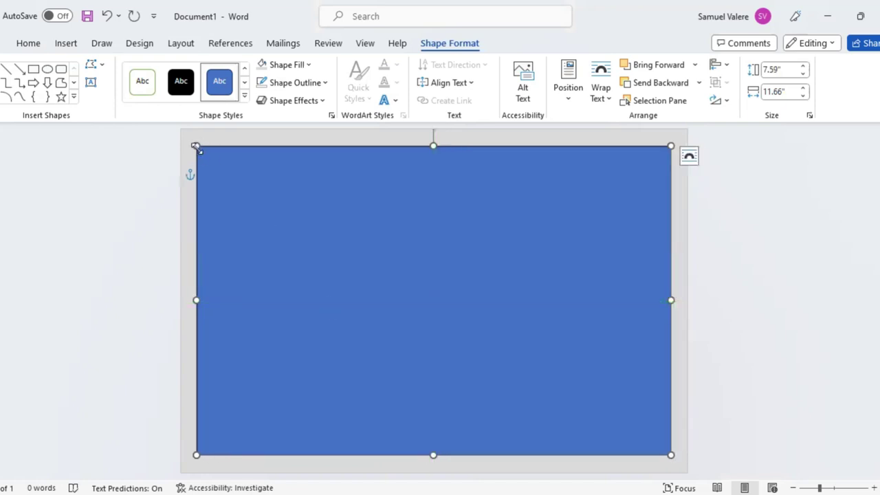
left_click_drag(197, 147, 207, 153)
left_click_drag(381, 257, 372, 254)
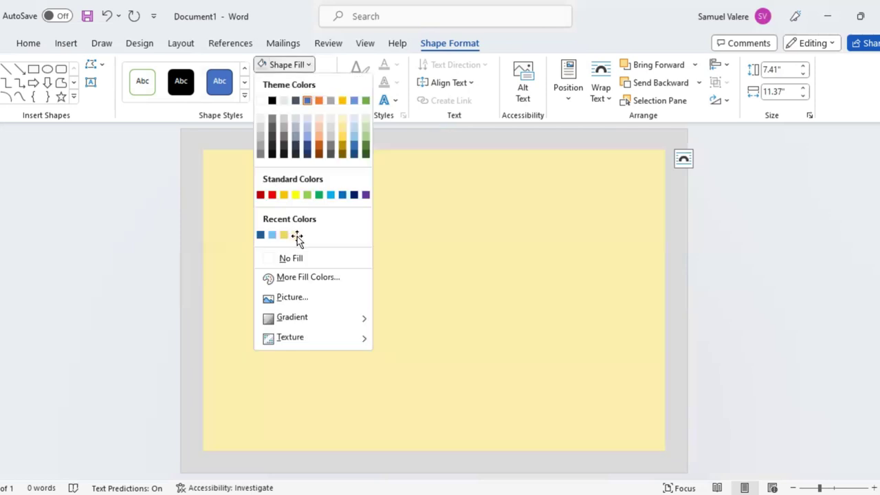
- Fill the inner rectangle pale yellow and centre it at 7.76" by 11.68"
left_click(297, 236)
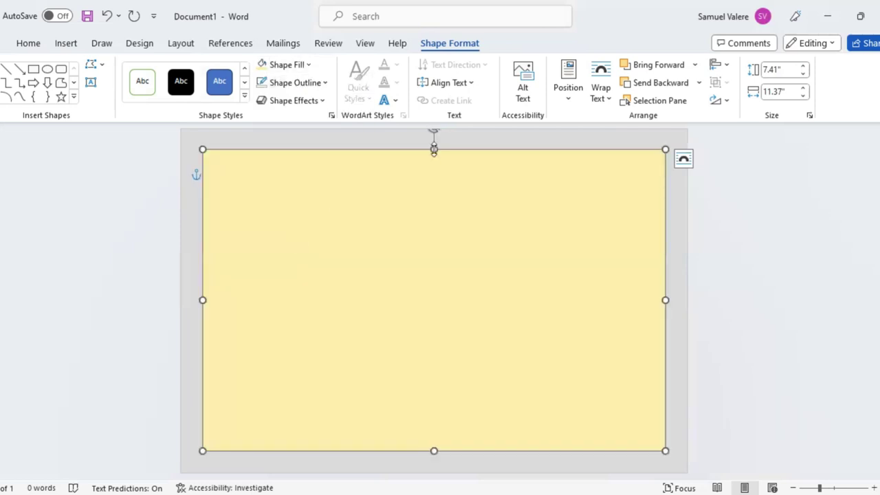
left_click_drag(434, 149, 434, 141)
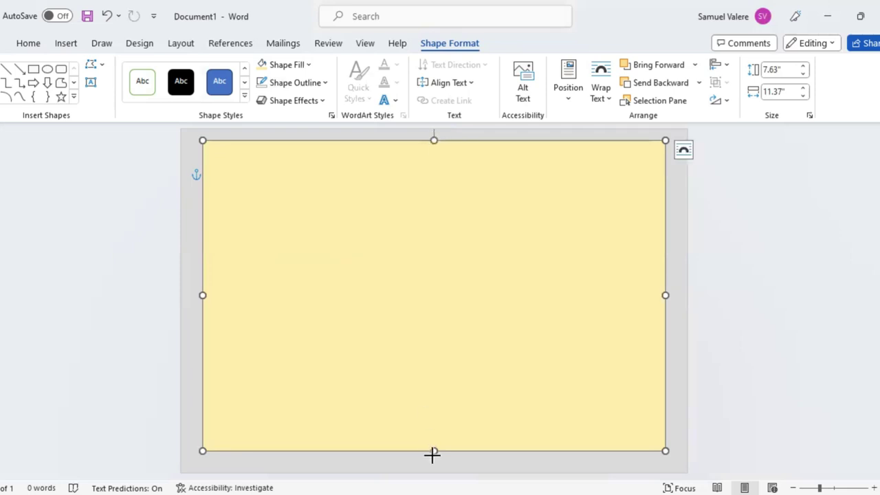
left_click_drag(433, 454, 433, 458)
left_click_drag(198, 297, 194, 296)
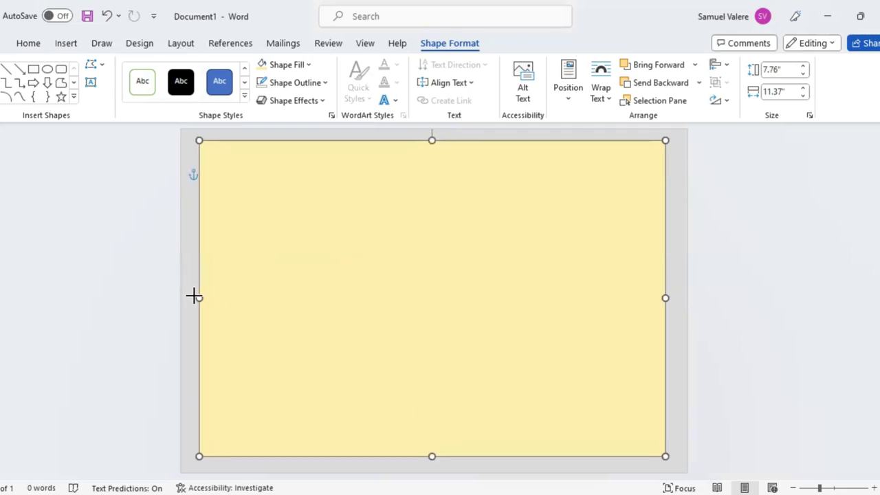
mouse_move(317, 302)
left_mouse_down()
mouse_move(306, 310)
mouse_move(326, 308)
left_mouse_up()
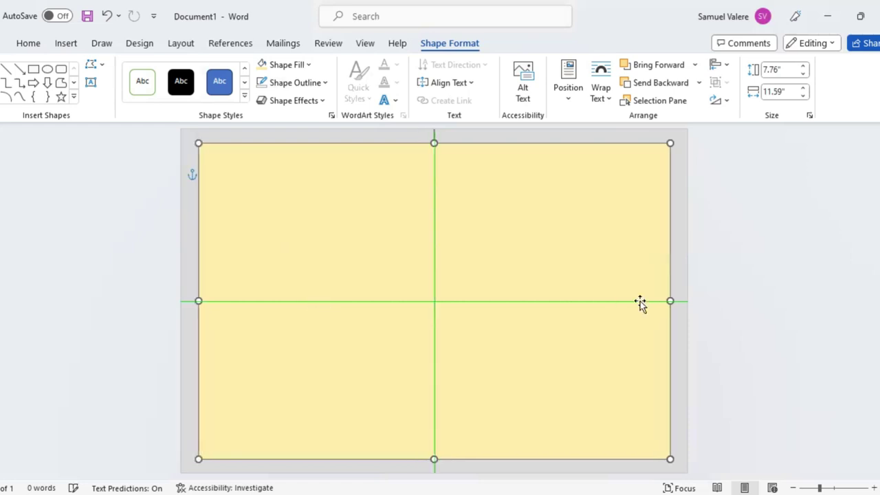
left_click_drag(671, 300, 675, 300)
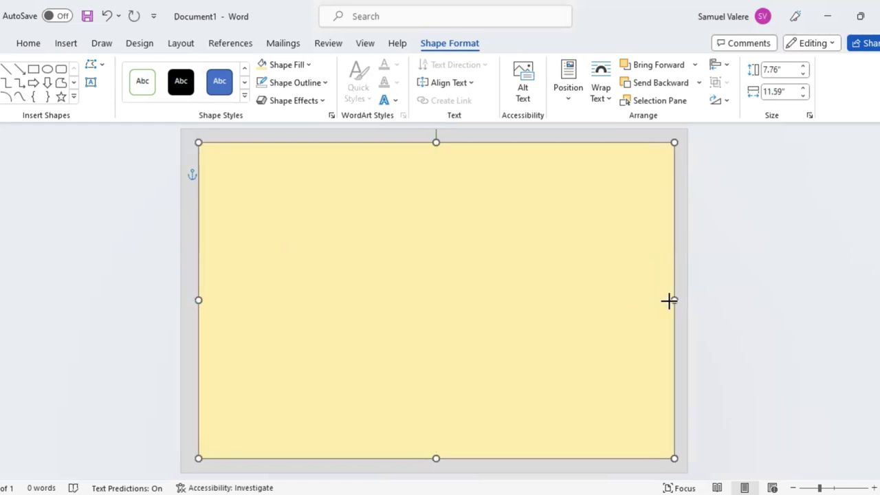
- Add a Pentagon arrow at top right, rotated to point down at the page top
left_click(75, 100)
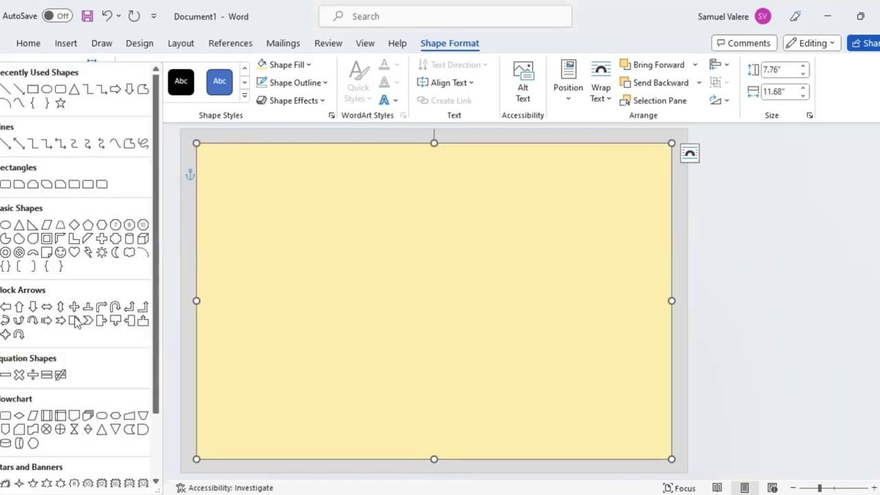
left_click(74, 319)
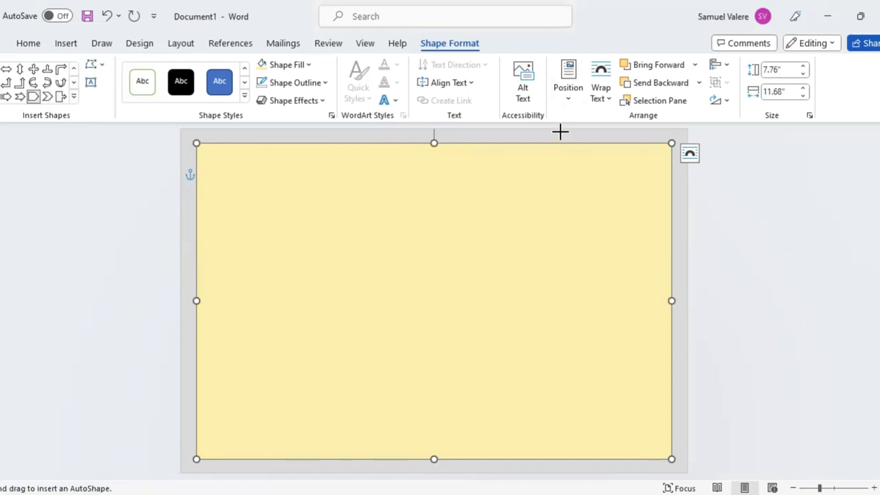
mouse_move(561, 131)
left_mouse_down()
mouse_move(650, 313)
mouse_move(672, 312)
left_mouse_up()
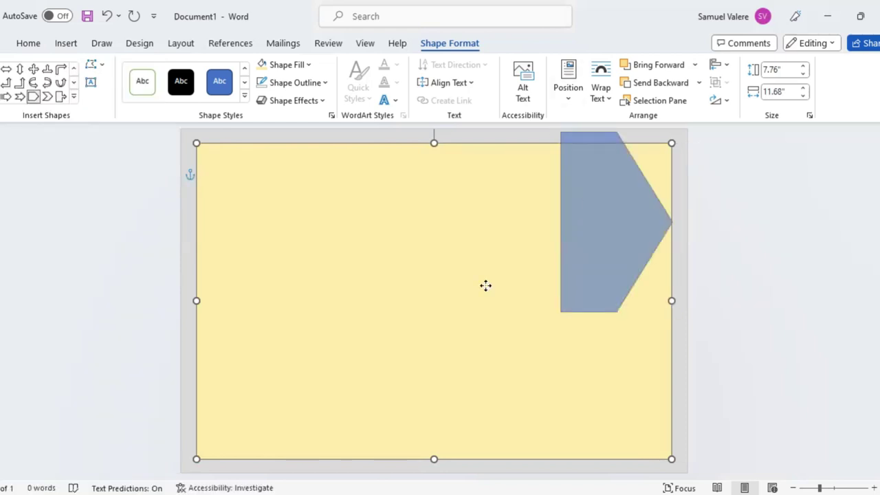
left_click_drag(490, 141, 569, 258)
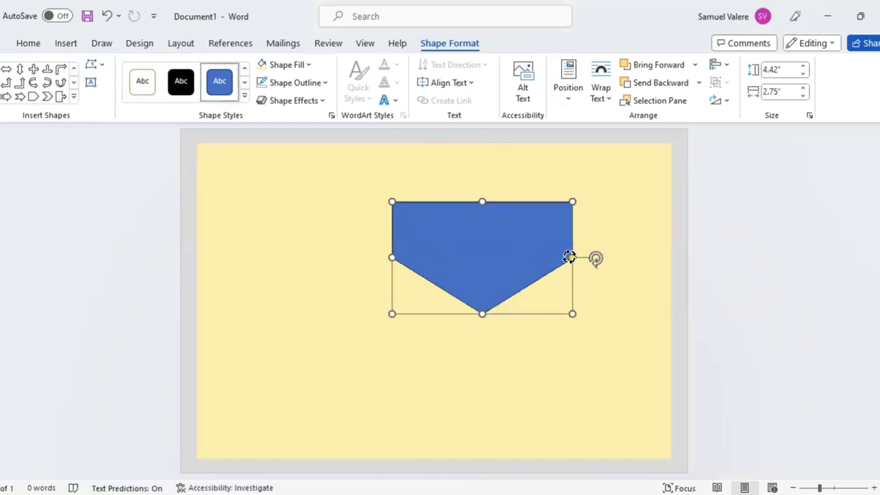
left_click_drag(521, 272, 537, 239)
- Stretch, reshape and narrow the banner to 3.71" by 7.4" hanging from the top
left_click_drag(499, 281, 503, 400)
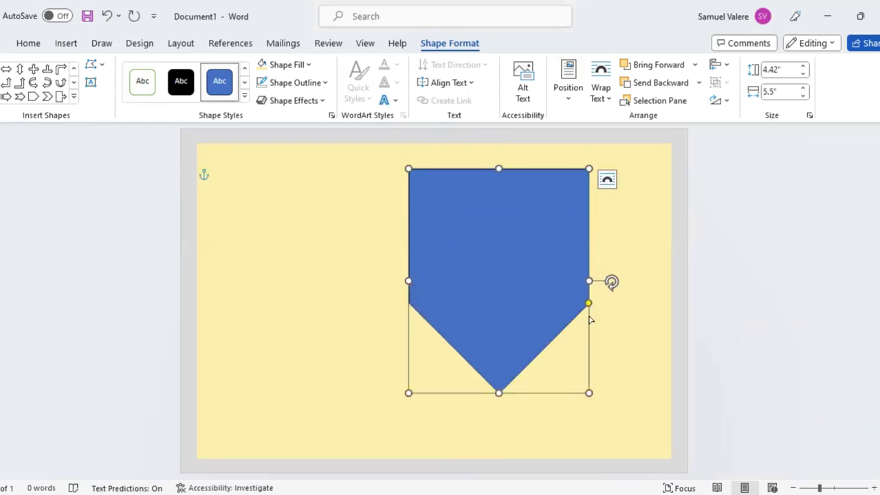
left_click_drag(588, 303, 589, 357)
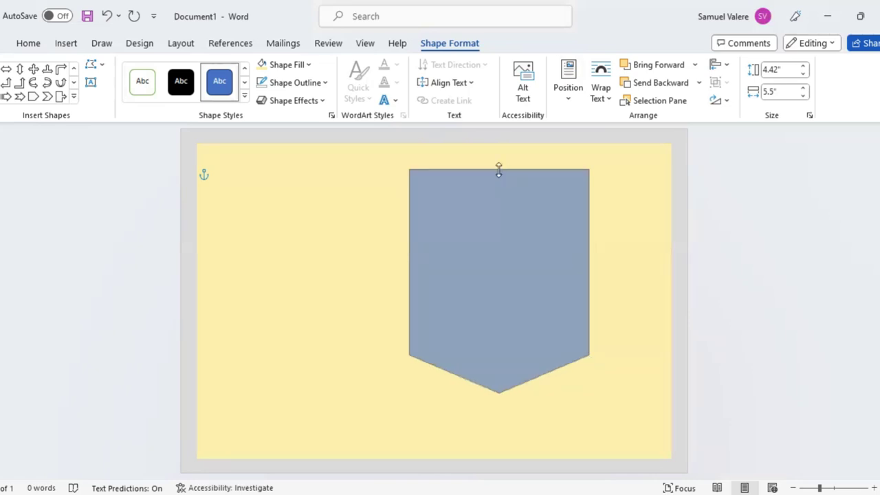
left_click_drag(499, 169, 503, 133)
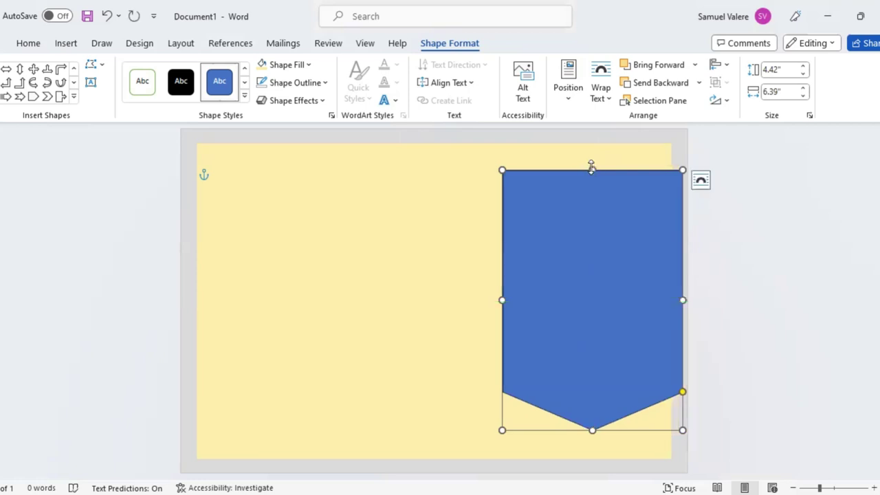
left_click_drag(591, 168, 594, 130)
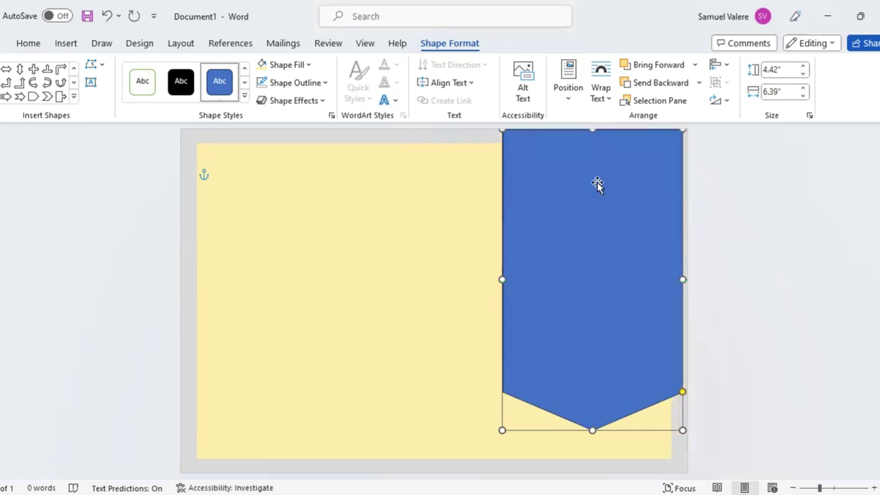
left_click_drag(596, 184, 595, 357)
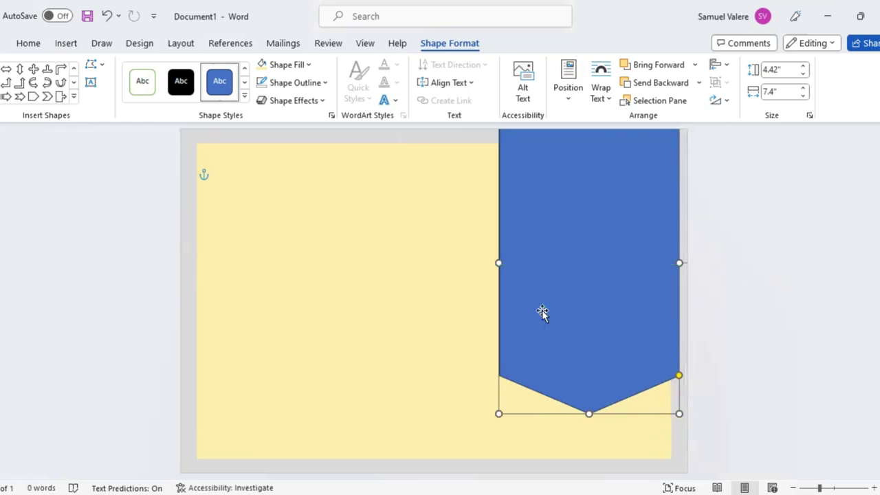
left_click_drag(496, 264, 526, 264)
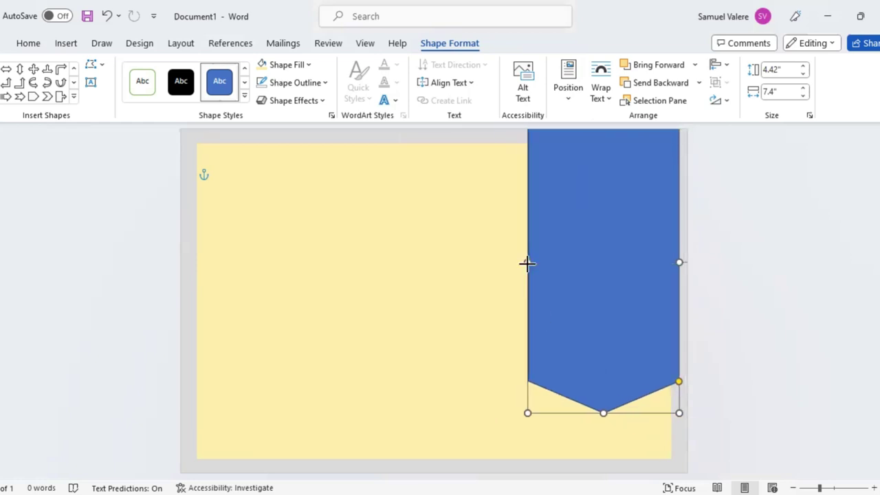
mouse_move(599, 263)
left_mouse_down()
mouse_move(574, 263)
mouse_move(579, 251)
left_mouse_up()
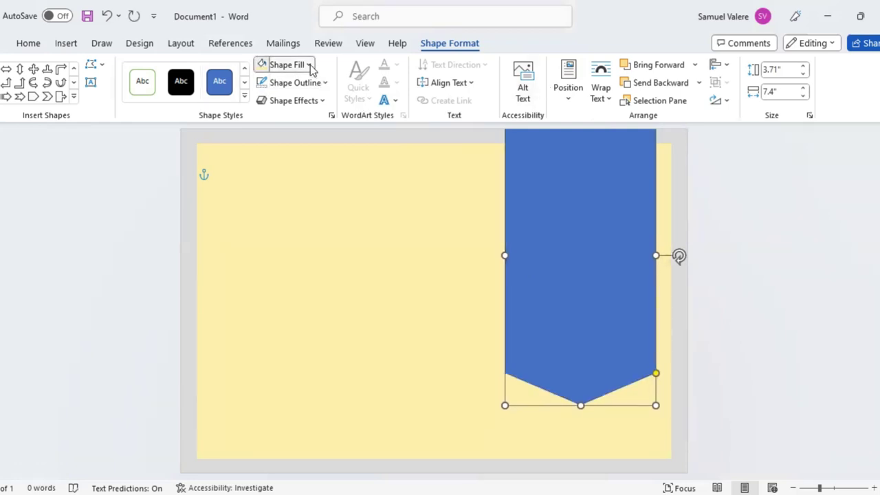
- Give the banner a gradient fill and delete the middle gradient stop
left_click(287, 64)
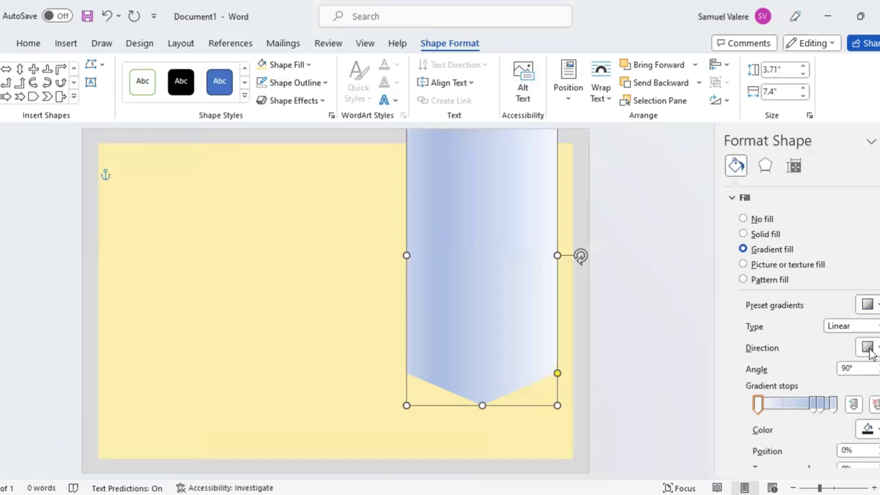
left_click(868, 349)
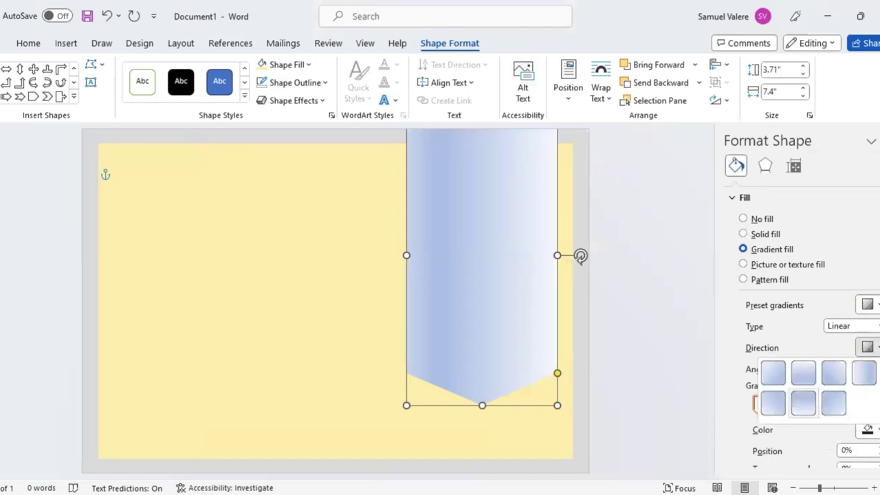
left_click(803, 402)
left_click(869, 347)
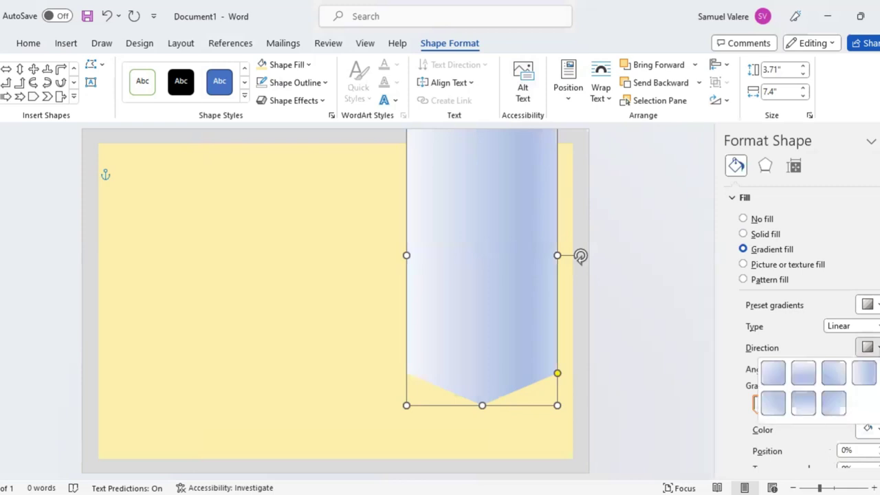
left_click(878, 327)
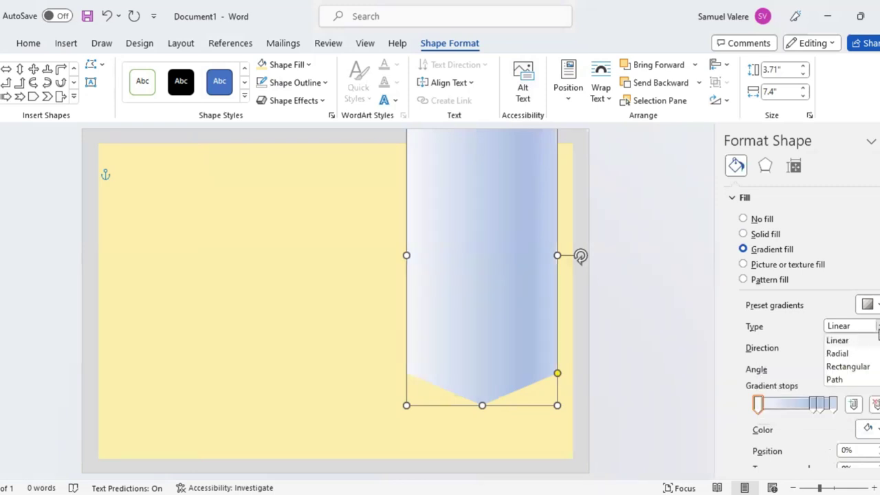
left_click(813, 403)
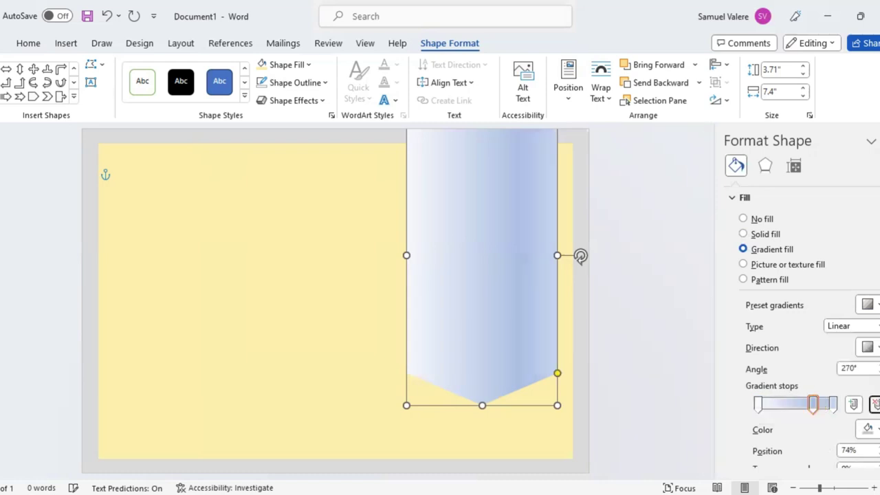
left_click(875, 404)
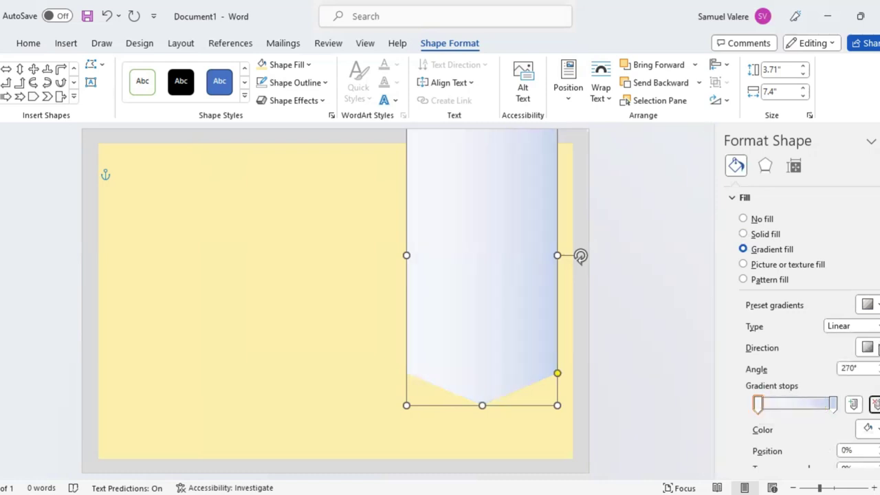
- Make the gradient vertical with a blue end stop, deep blue fading to light blue
left_click(870, 347)
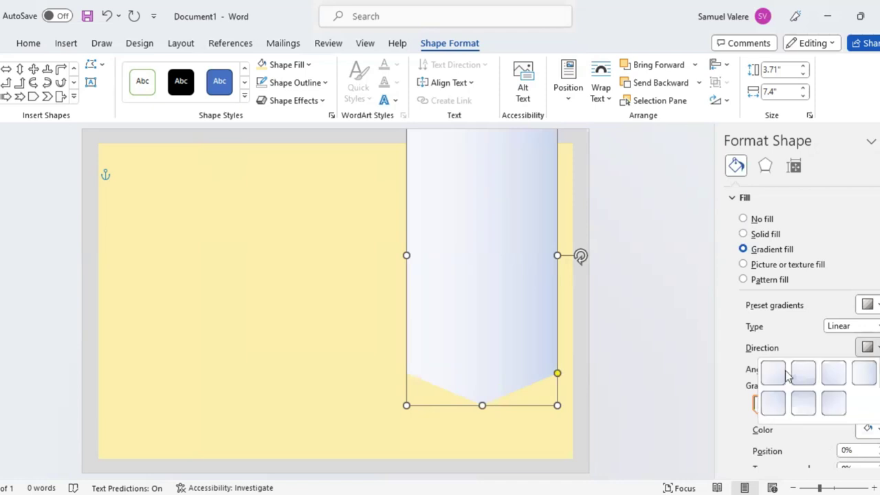
left_click(855, 392)
scroll(876, 398, "down", 1)
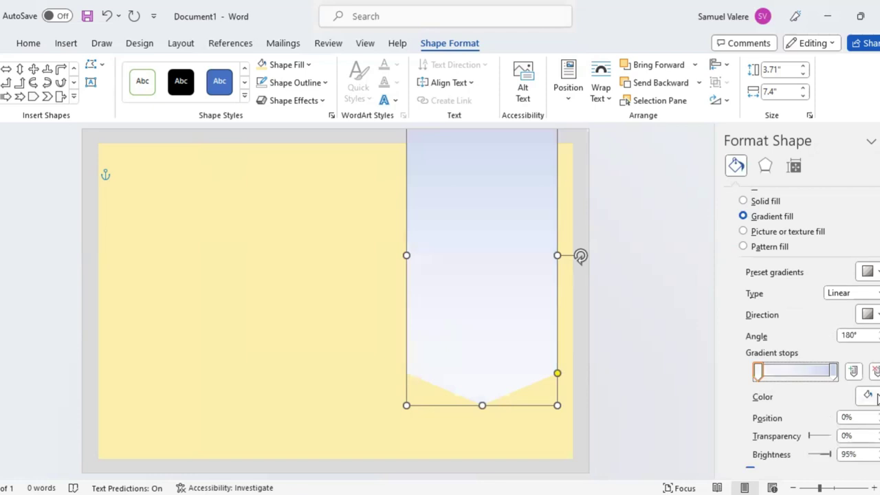
left_click(833, 371)
left_click(867, 396)
left_click(819, 360)
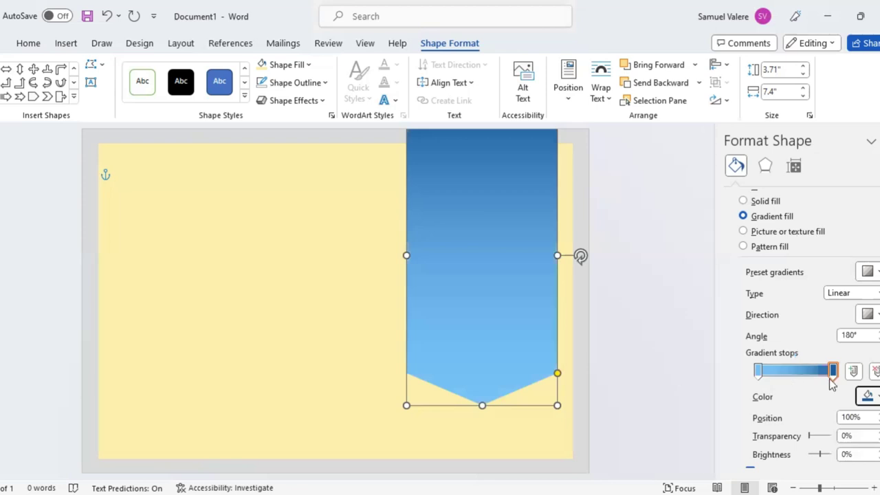
left_click_drag(830, 378, 813, 377)
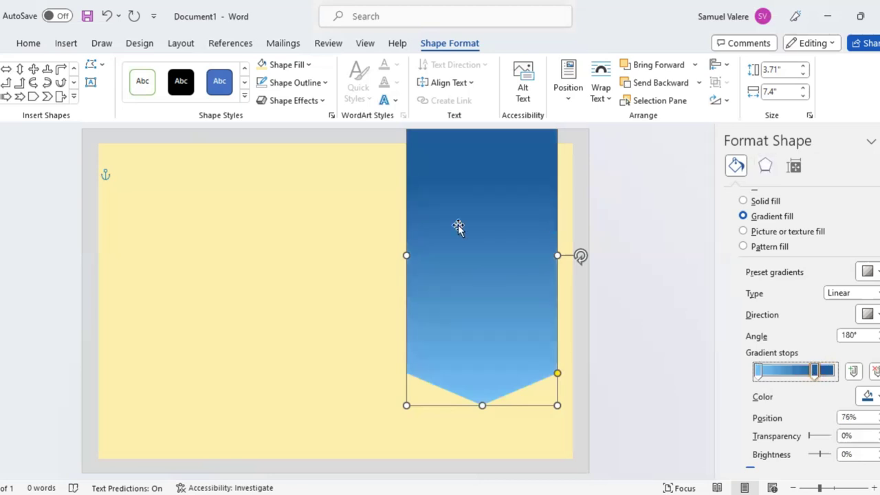
left_click(309, 178)
- Insert a Chevron arrow rotated to point straight down under the banner tip
left_click(73, 97)
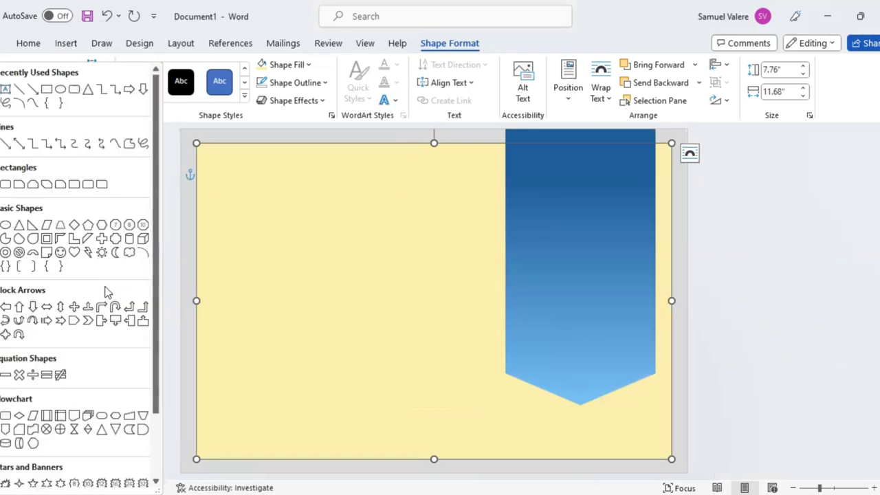
left_click(88, 320)
left_click_drag(450, 364, 548, 447)
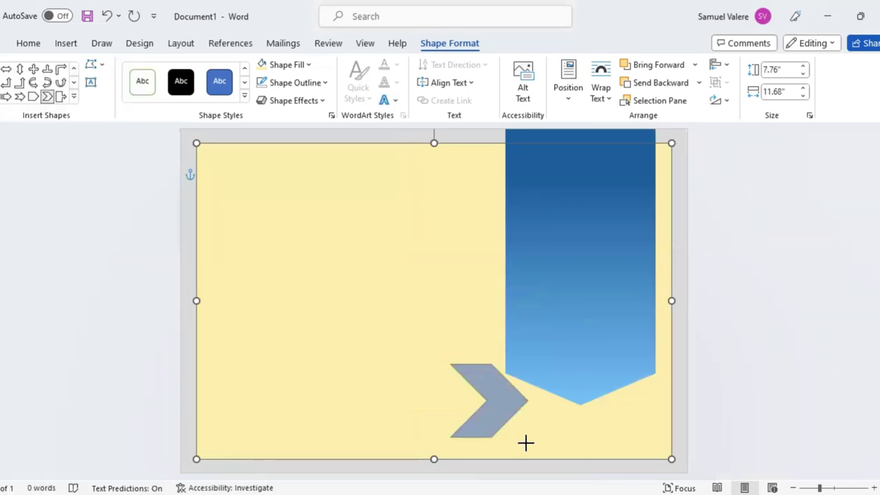
left_click_drag(498, 339, 545, 411)
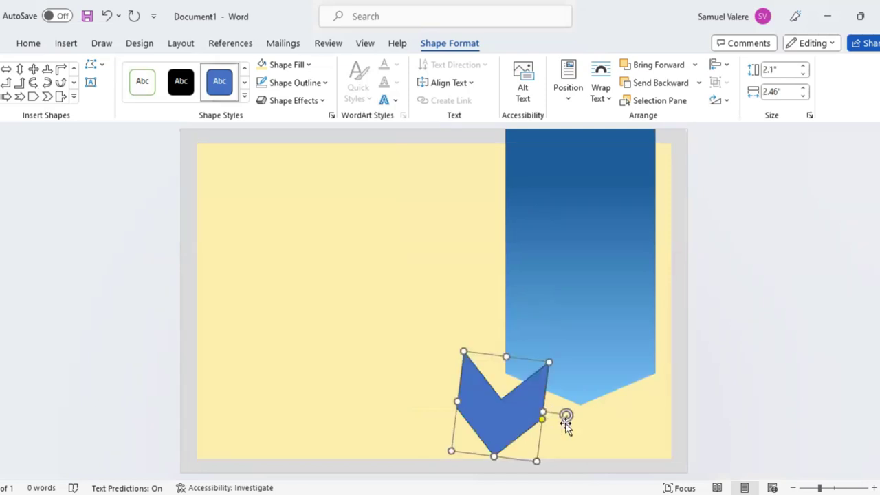
mouse_move(565, 415)
left_mouse_down()
mouse_move(567, 406)
mouse_move(497, 358)
mouse_move(501, 384)
left_mouse_up()
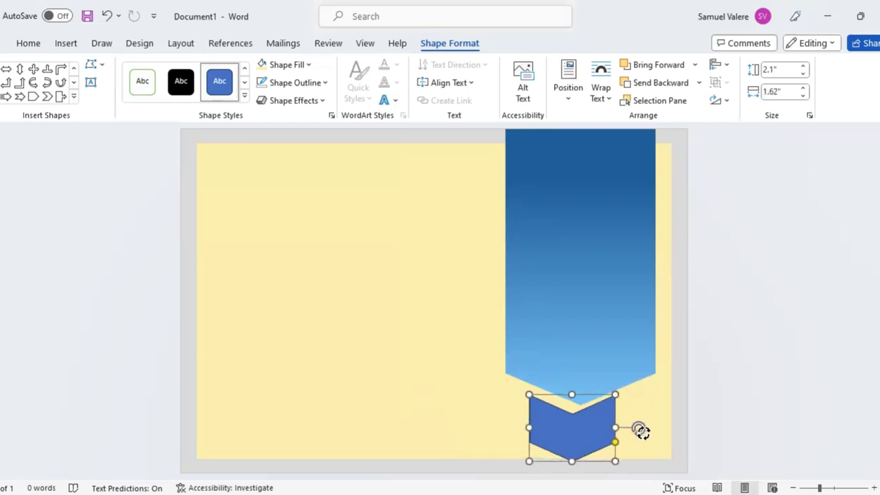
left_click_drag(640, 430, 638, 432)
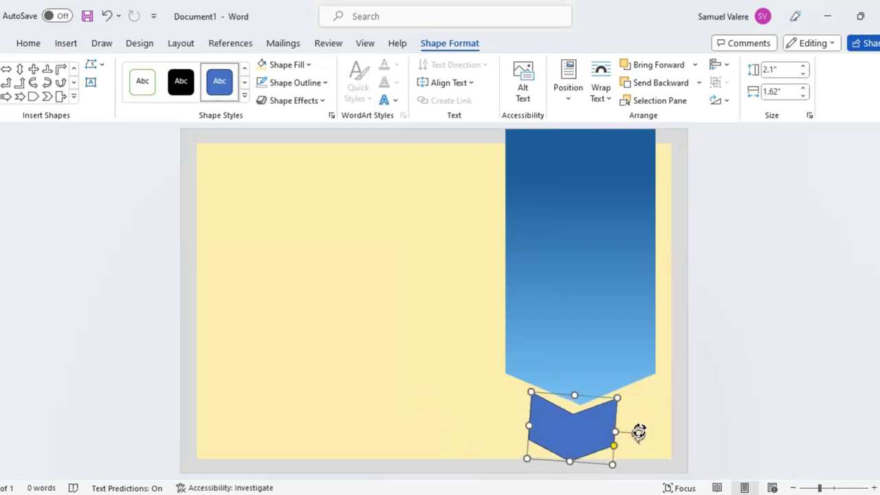
left_click_drag(573, 430, 578, 434)
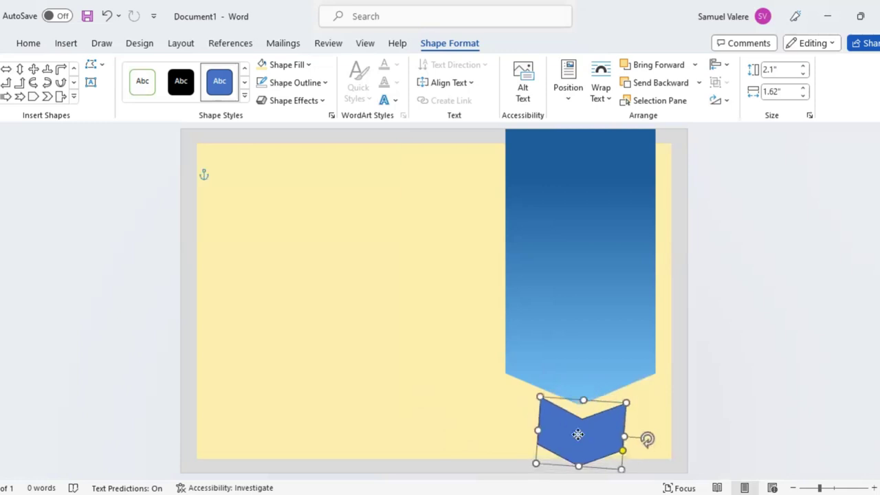
left_click_drag(647, 439, 646, 431)
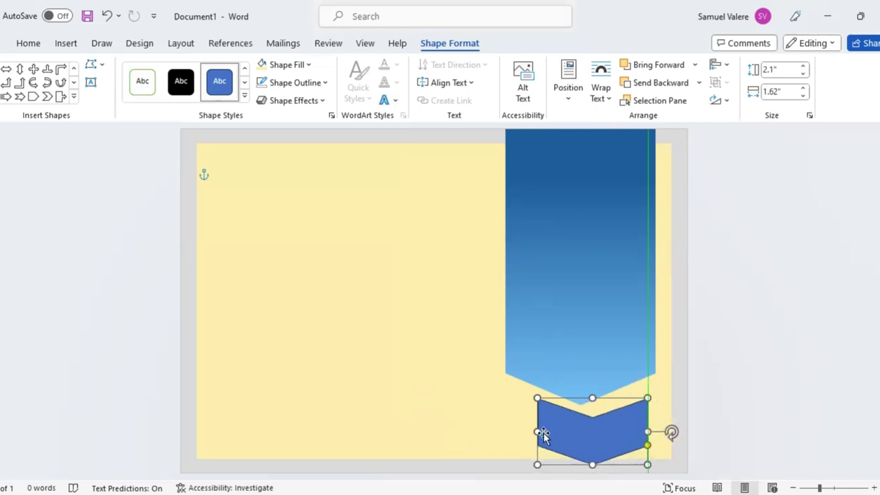
- Widen the chevron to 3.68" to match the banner and adjust its notch depth
left_click_drag(537, 432, 508, 431)
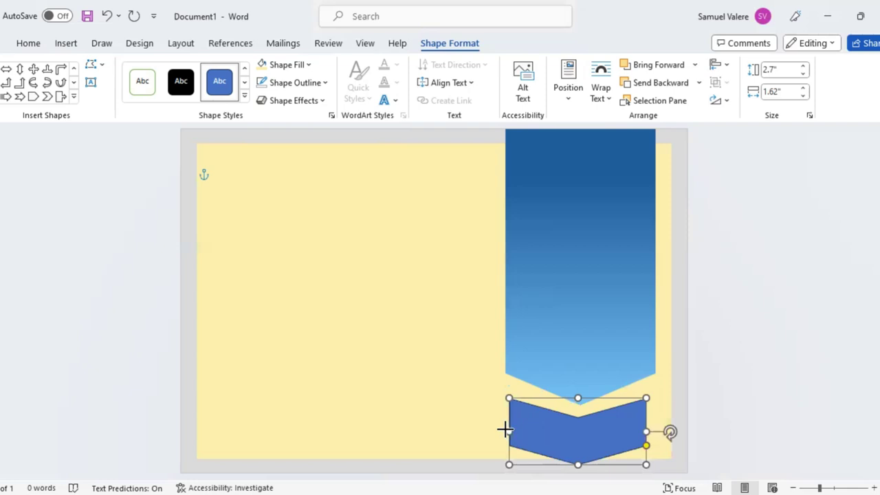
left_click_drag(567, 435, 576, 411)
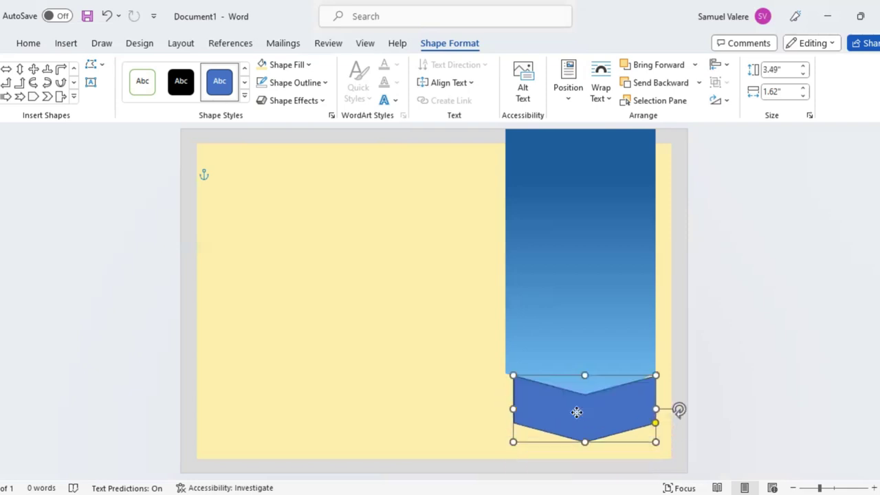
left_click(575, 329)
left_click(632, 411)
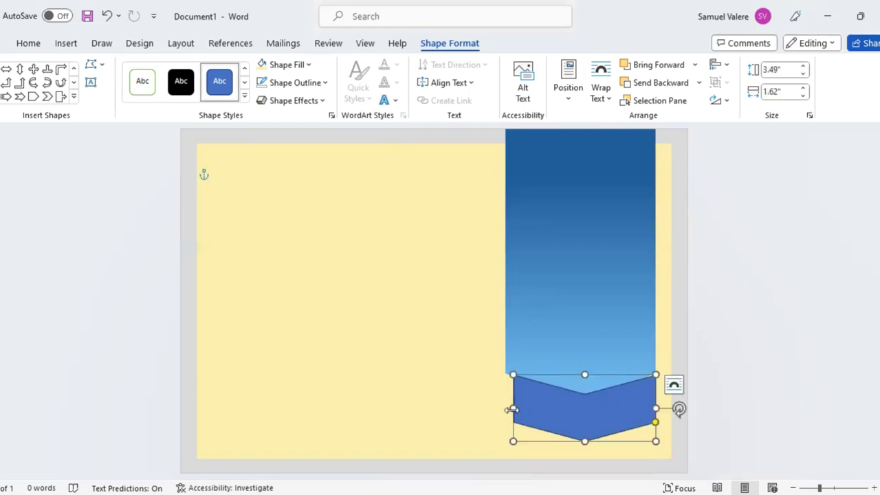
left_click_drag(505, 408, 497, 408)
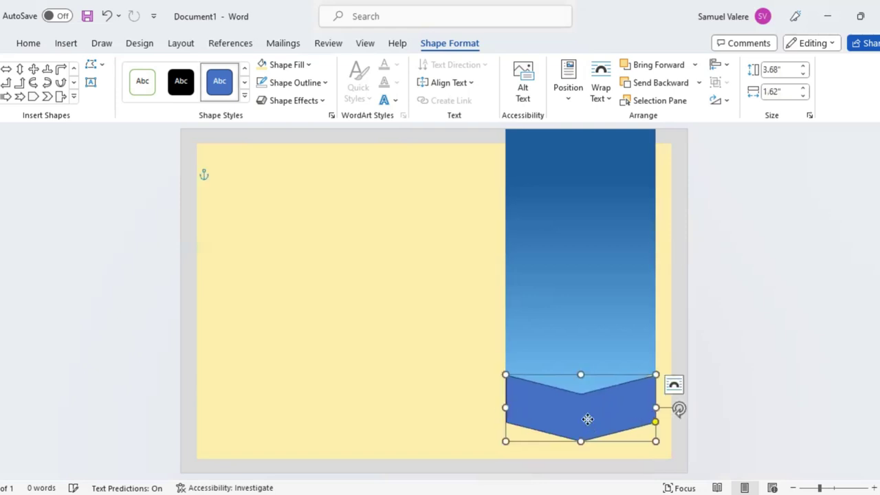
left_click_drag(588, 416, 589, 429)
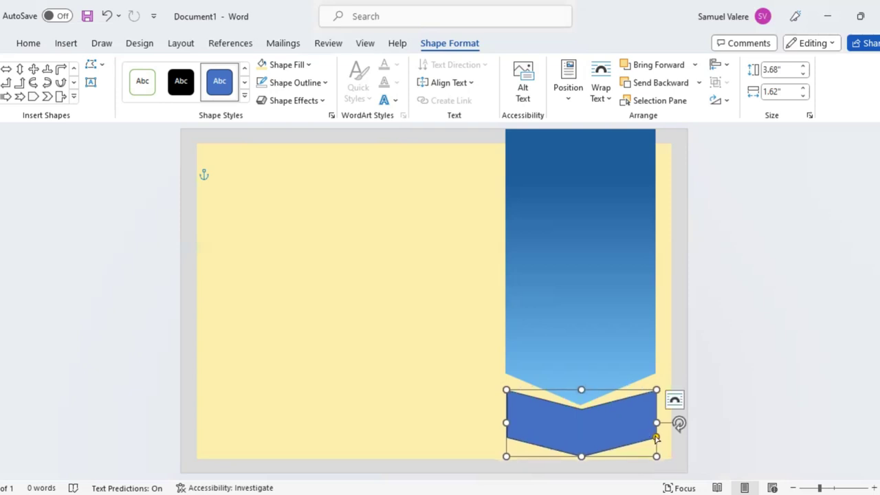
left_click_drag(656, 436, 650, 432)
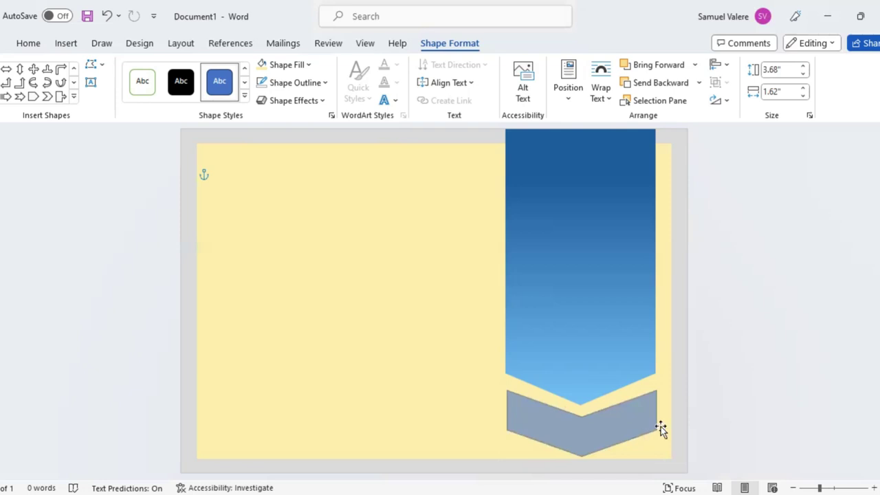
left_click_drag(650, 432, 661, 427)
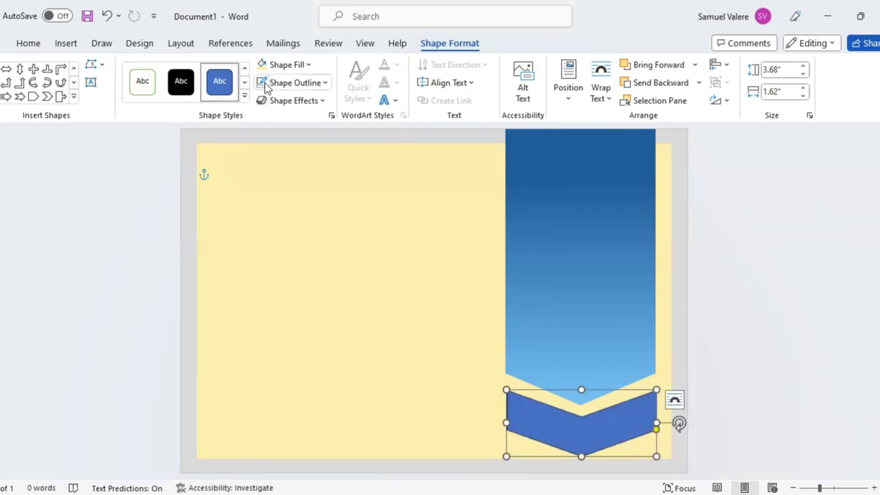
- Fill the chevron with the recent golden yellow and nudge it just below the banner tip
left_click(310, 65)
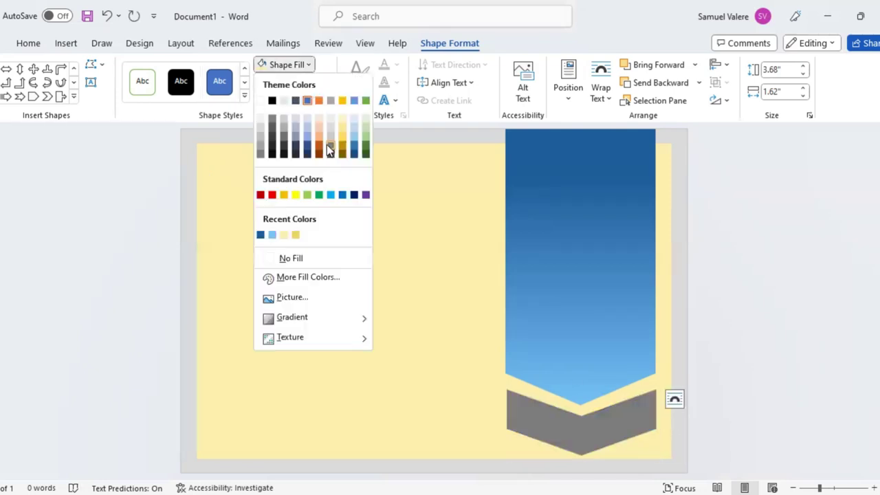
left_click(570, 431)
left_click_drag(580, 427, 581, 421)
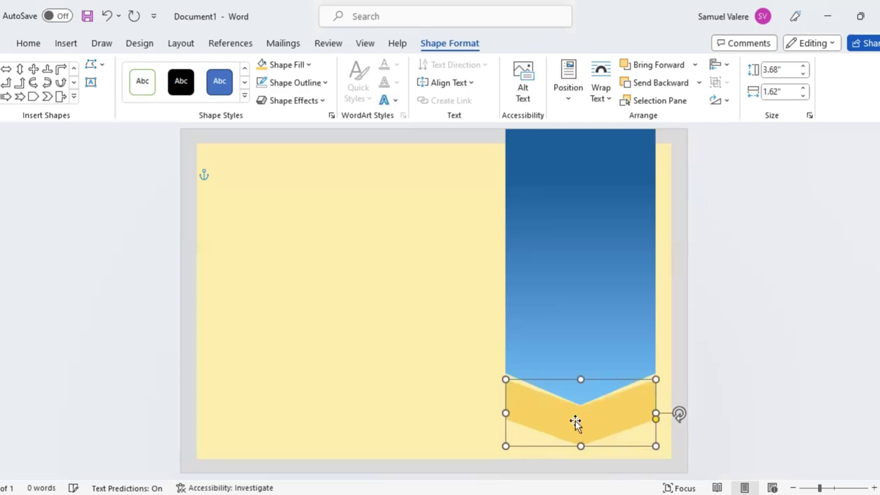
key("Down")
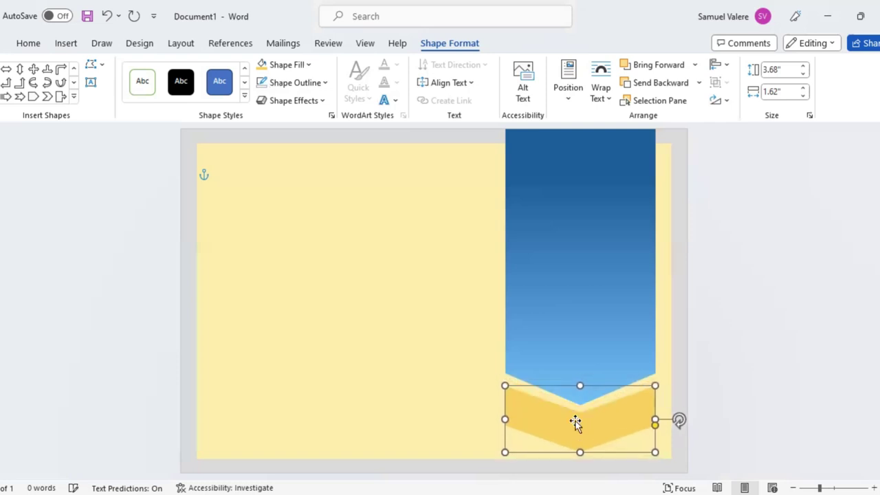
key("ctrl+Left")
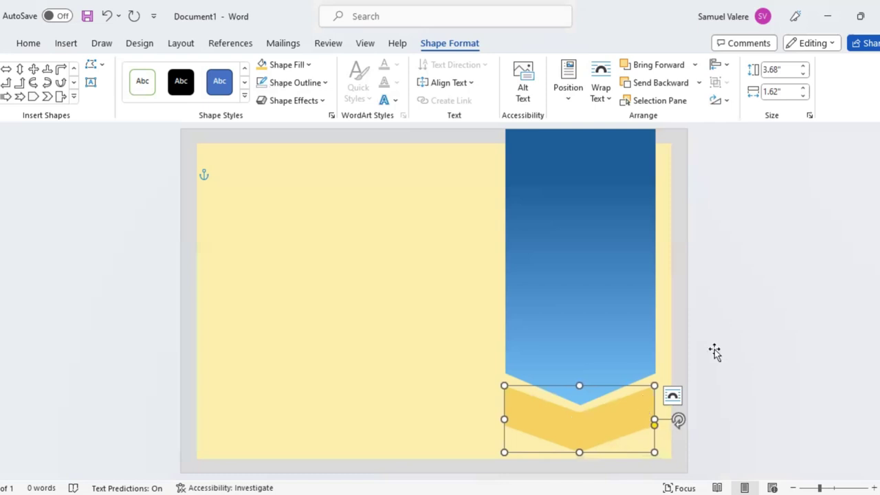
left_click(701, 366)
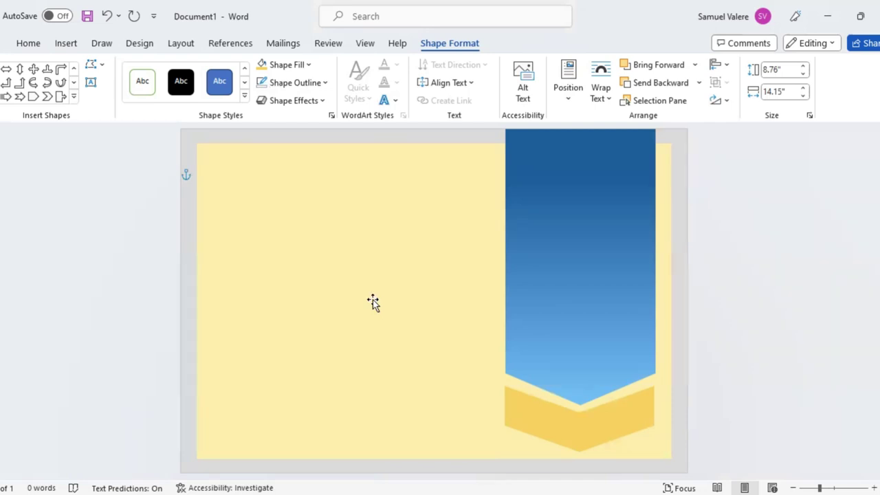
left_click(333, 185)
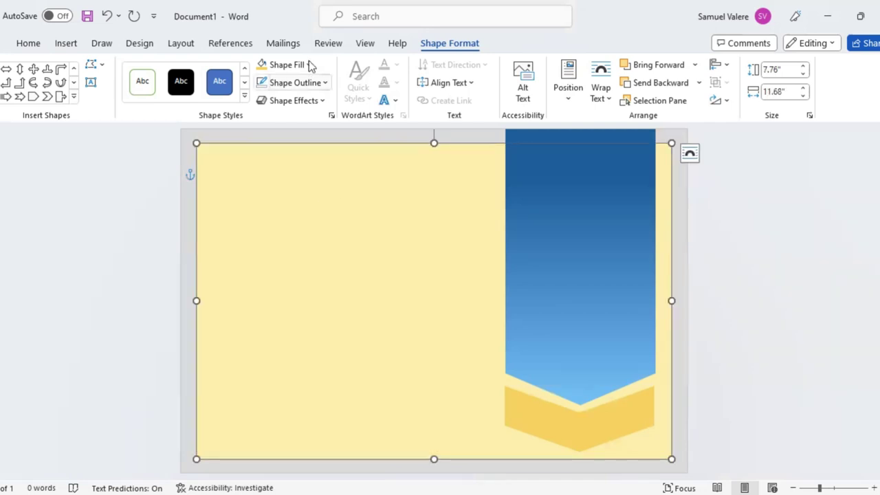
left_click(309, 65)
left_click(321, 277)
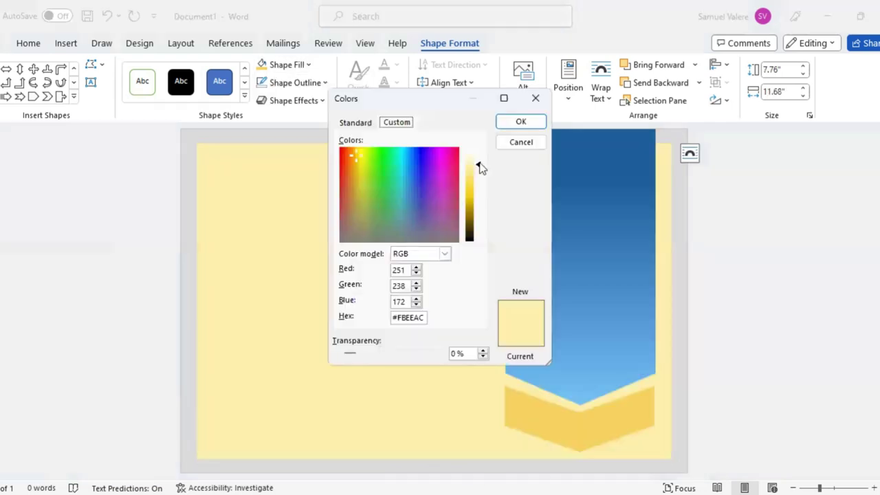
left_click(479, 166)
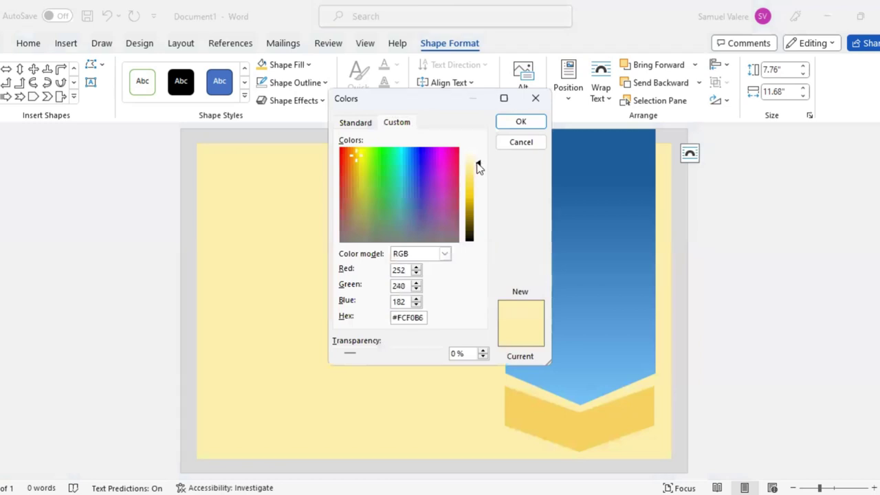
left_click_drag(479, 166, 475, 164)
left_click(521, 123)
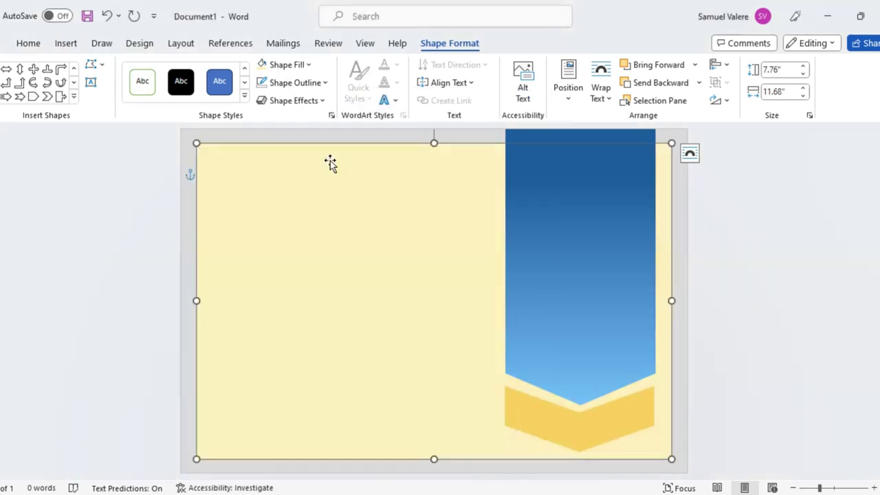
left_click(323, 134)
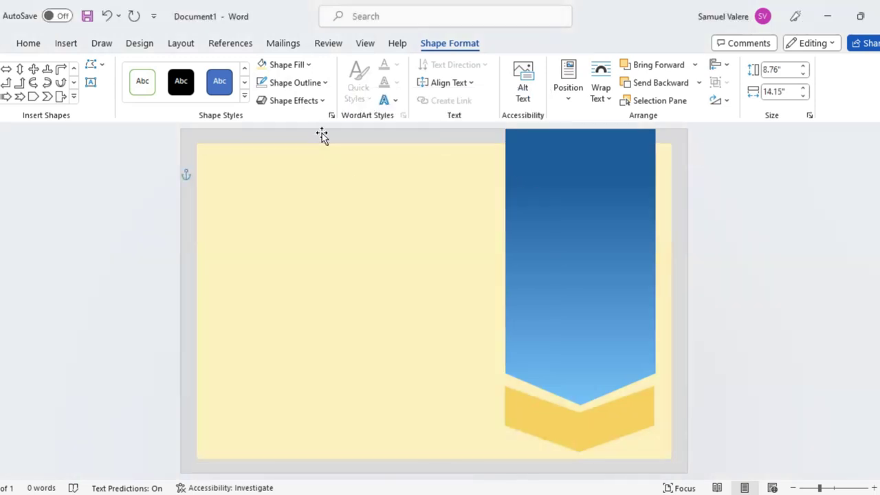
left_click(313, 66)
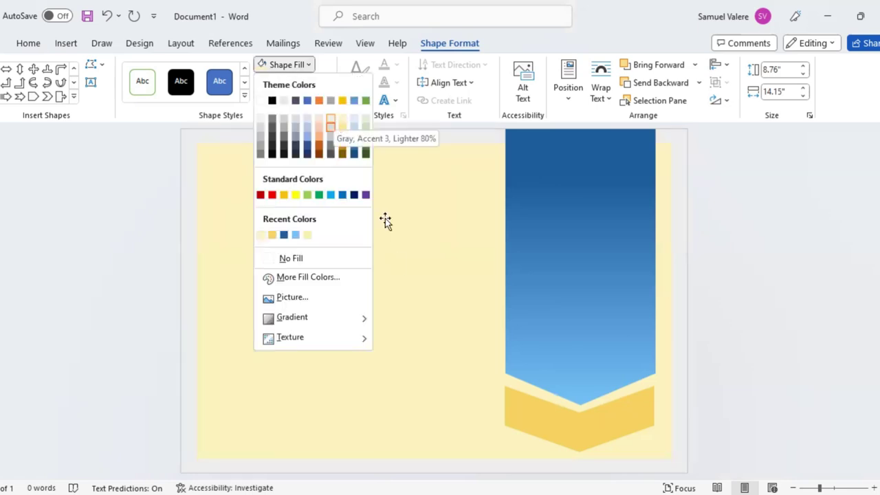
left_click(396, 263)
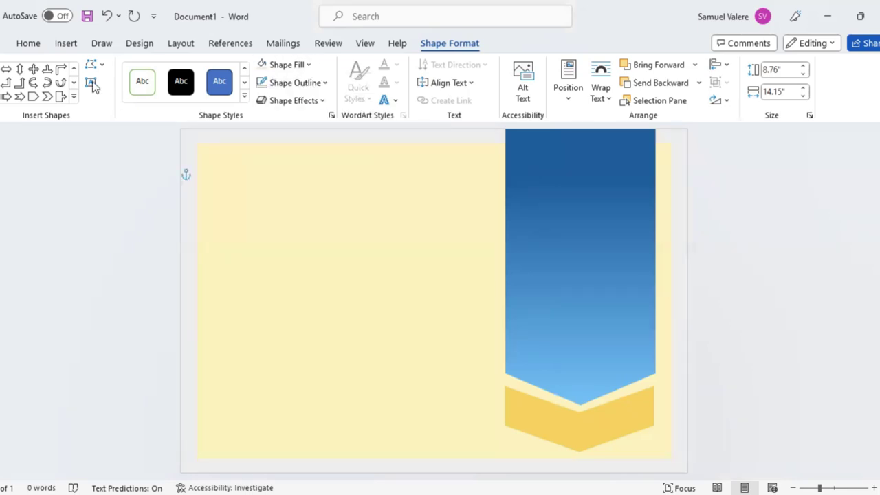
- Draw a text box near the top left containing the word 'Certificate', selected for styling
left_click(91, 82)
left_click_drag(223, 166, 498, 210)
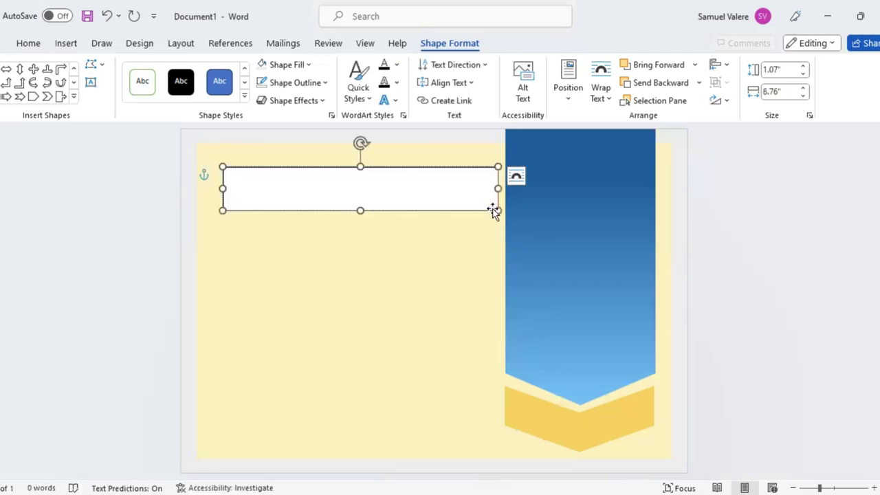
type("d")
type("ert")
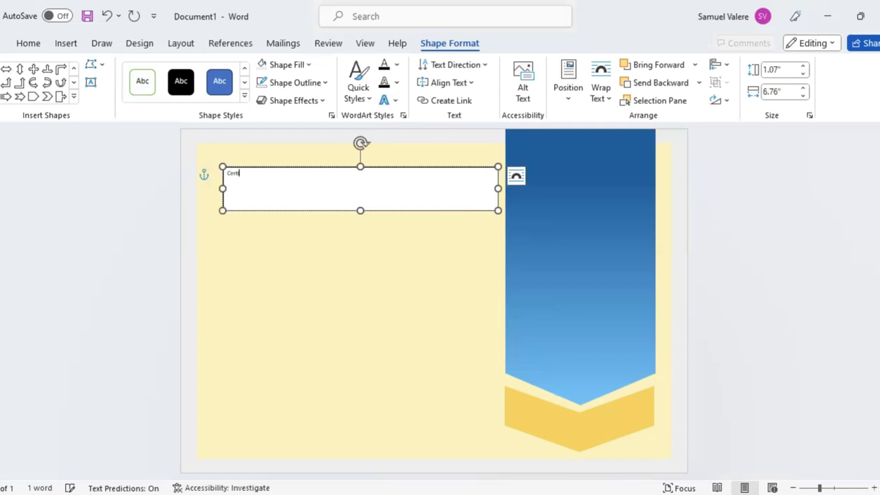
type("icate")
double_click(237, 175)
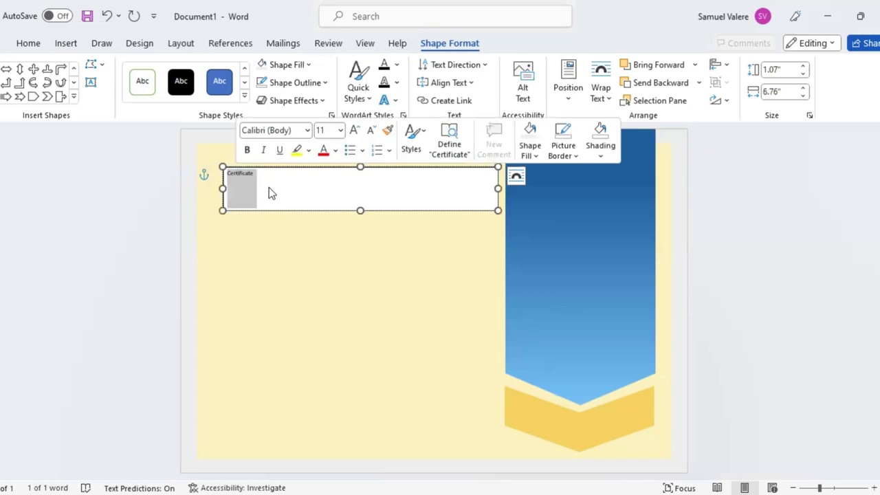
left_click(306, 66)
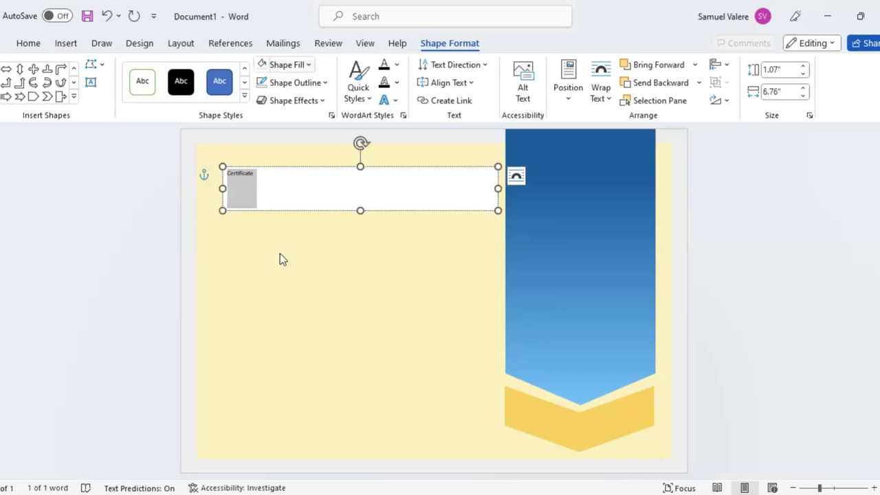
- Give the box No Fill and set the title to centred, uppercase, 100-pt Niagara Solid
left_click(27, 44)
left_click(74, 69)
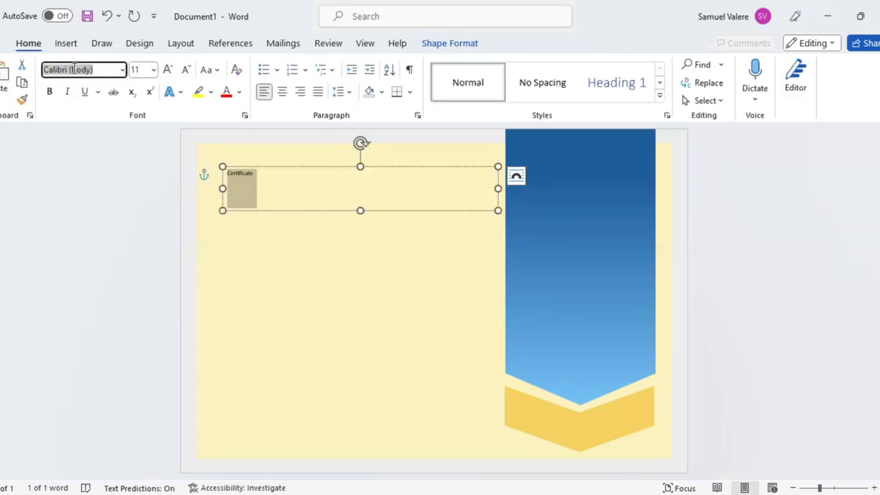
type("N")
key("Return")
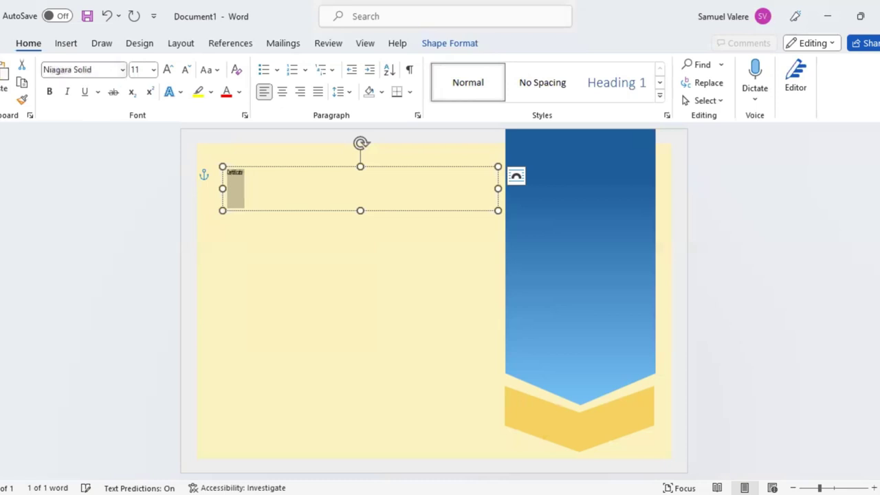
key("ctrl+e")
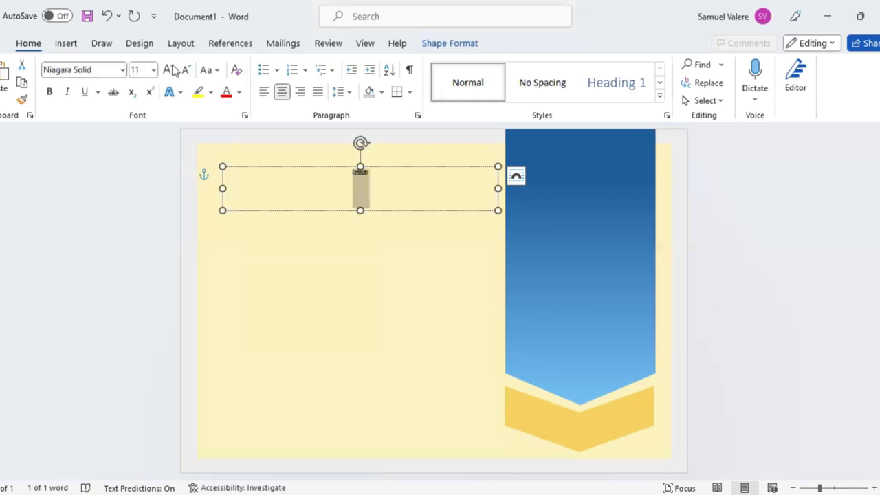
left_click(214, 71)
left_click(242, 132)
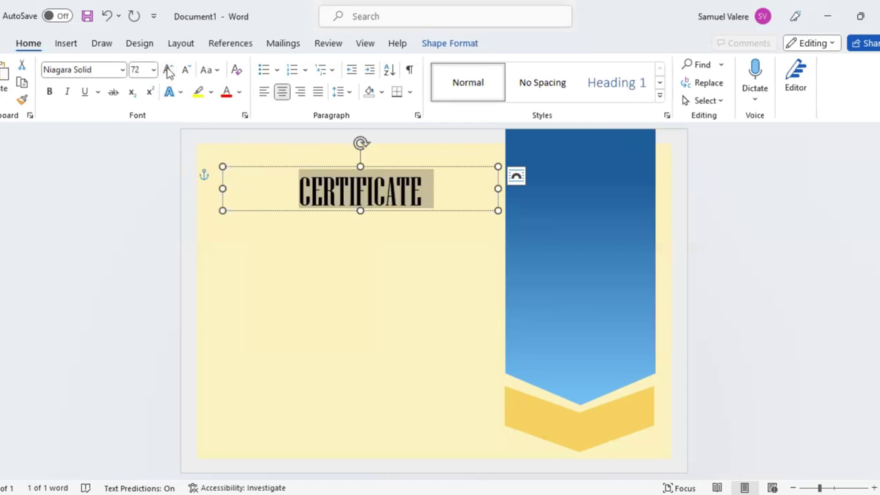
left_click(168, 71)
left_click(168, 71)
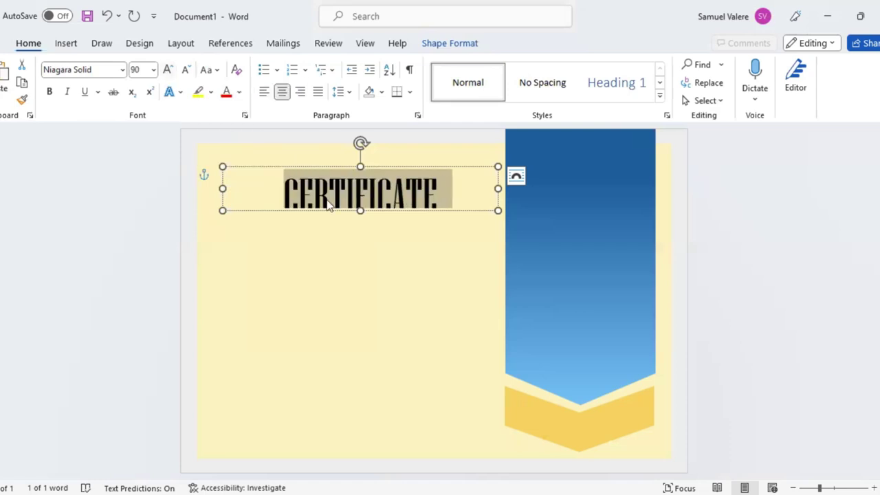
left_click(360, 220)
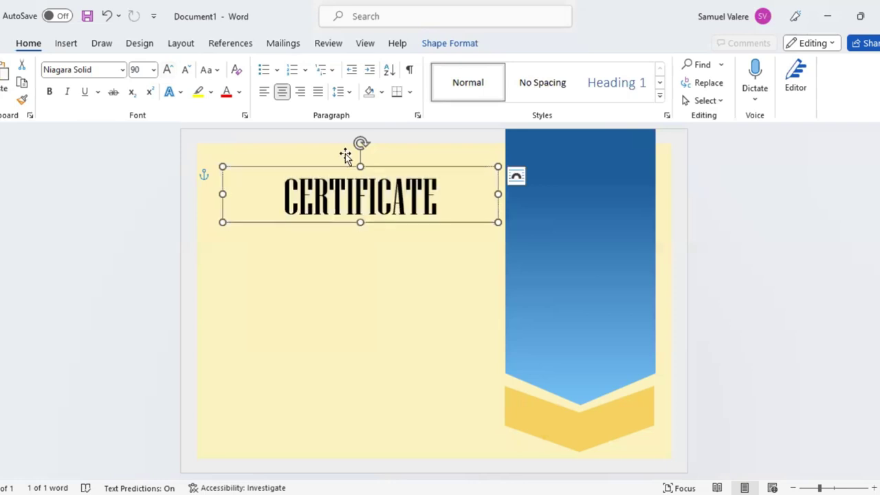
left_click(168, 70)
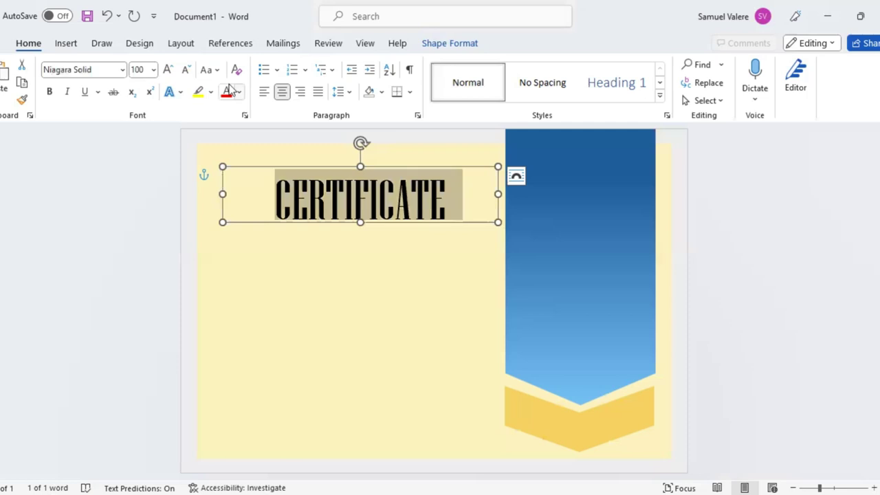
- Expand the title's character spacing by 3 pt
left_click(244, 114)
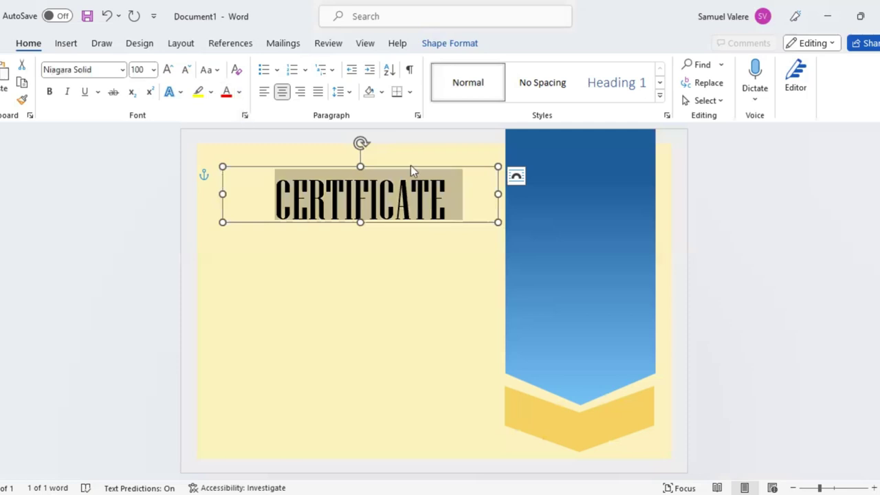
left_click(445, 146)
left_click(364, 167)
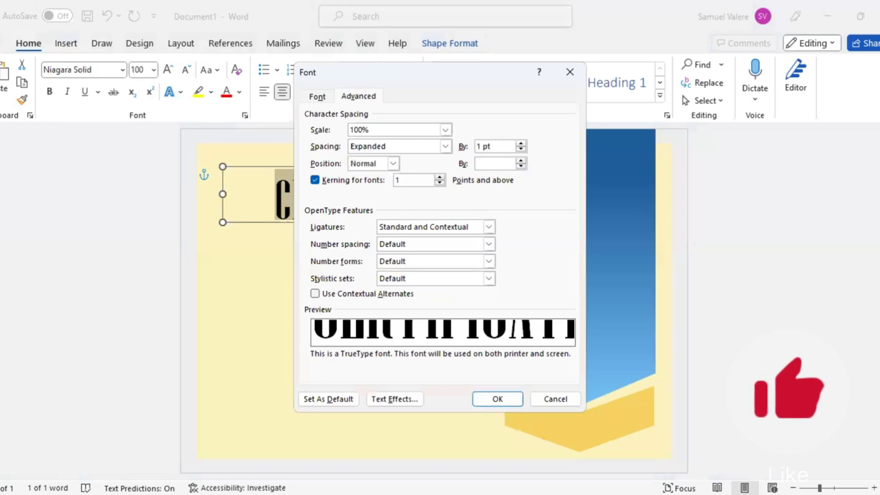
key("BackSpace")
type("3")
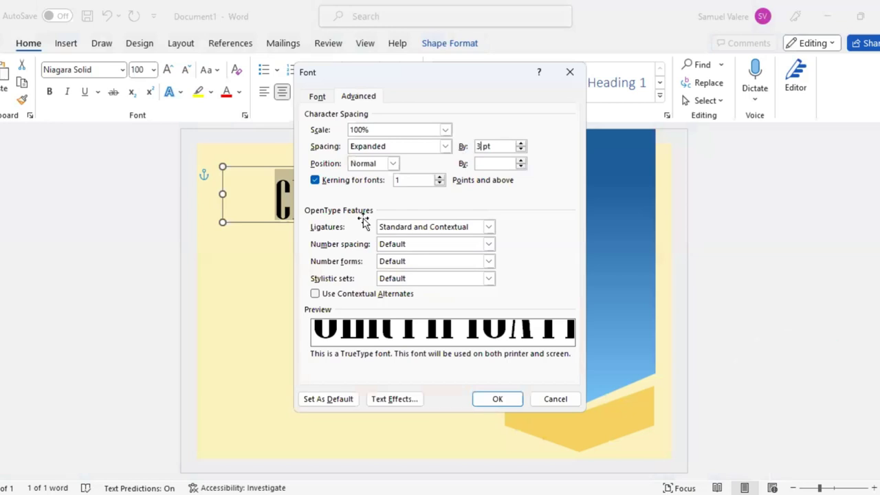
key("Return")
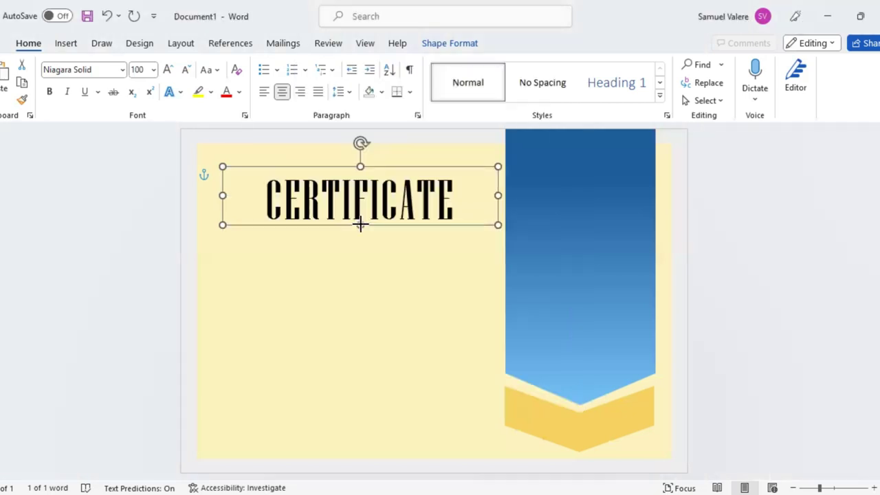
- Move the CERTIFICATE box up the page and narrow it
left_click_drag(389, 225, 384, 202)
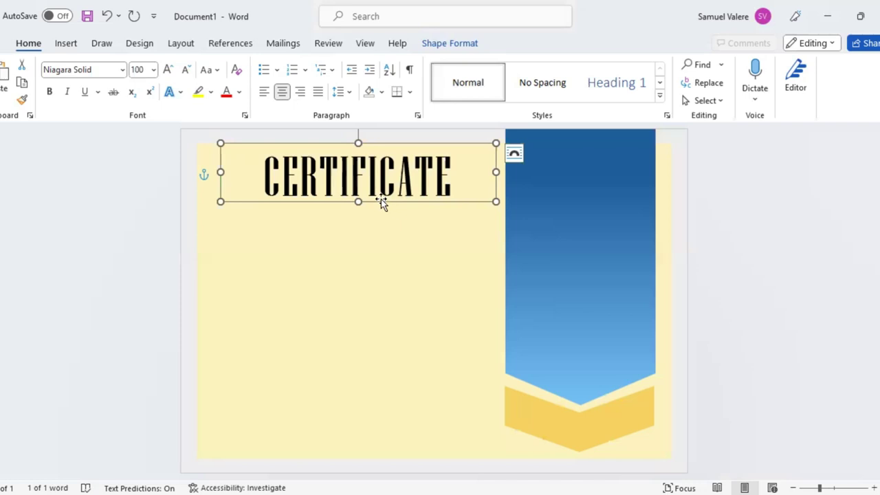
left_click_drag(495, 172, 447, 172)
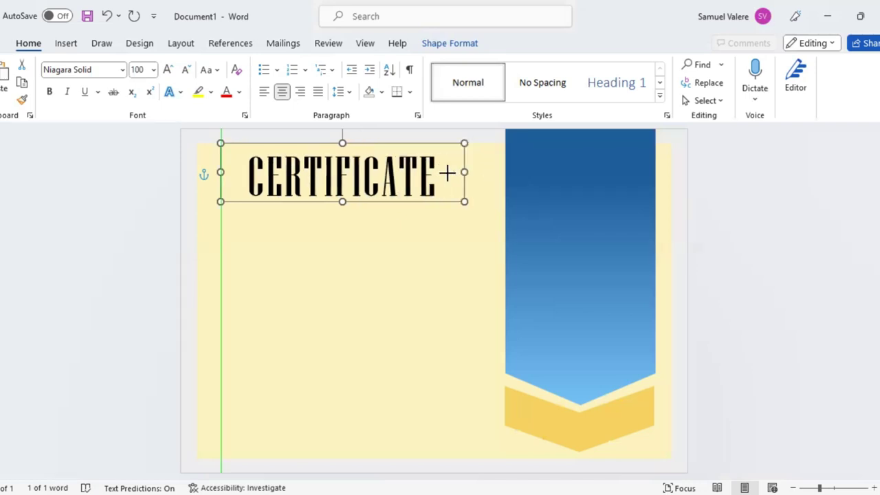
left_click_drag(365, 202, 383, 202)
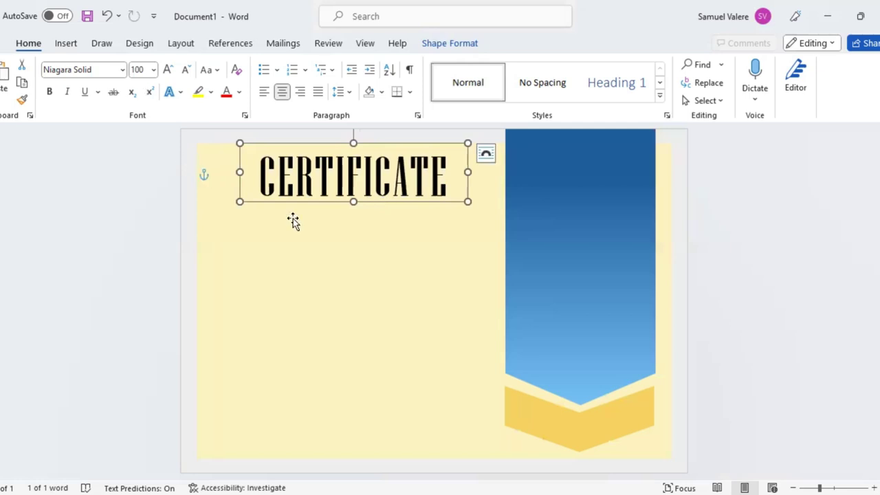
- Duplicate the title box and change it to 'Of Appreciation' at 36 pt
left_click_drag(332, 202, 335, 249, "ctrl")
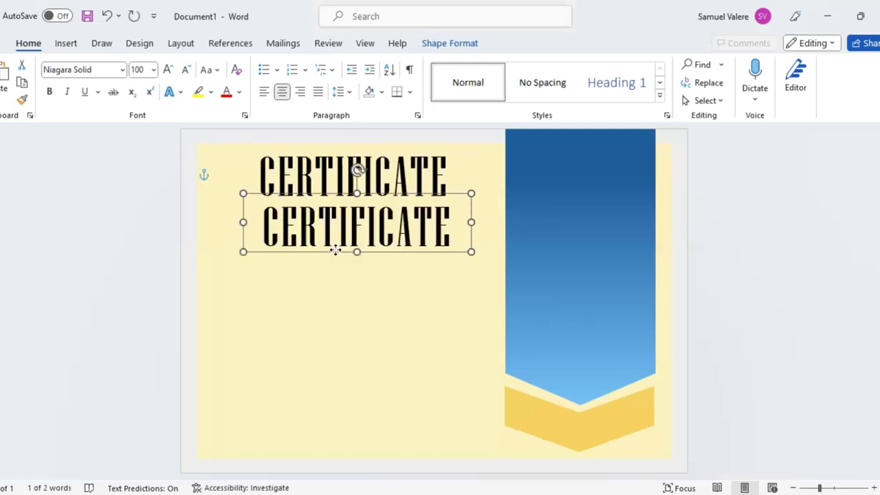
double_click(359, 217)
type("O")
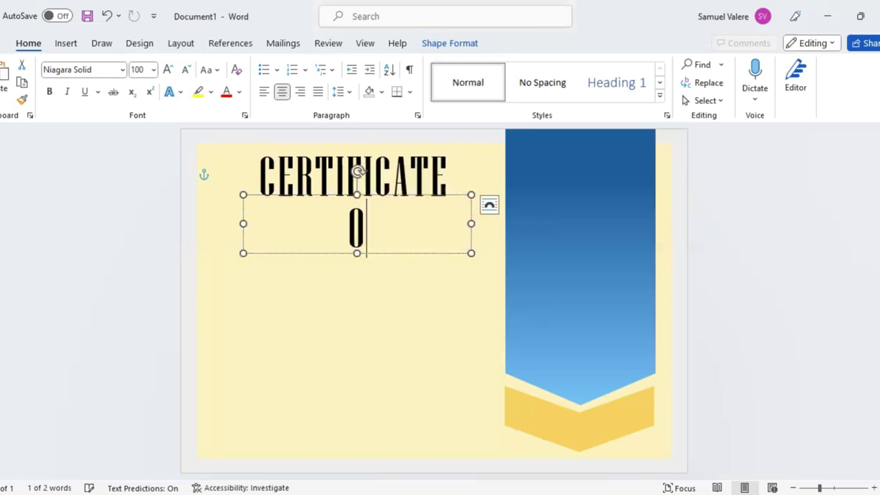
type("f Ap")
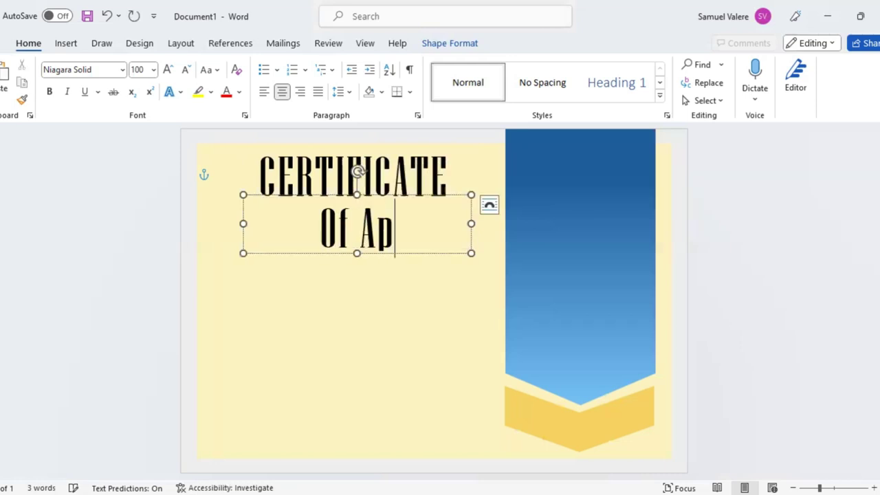
type("preciatio")
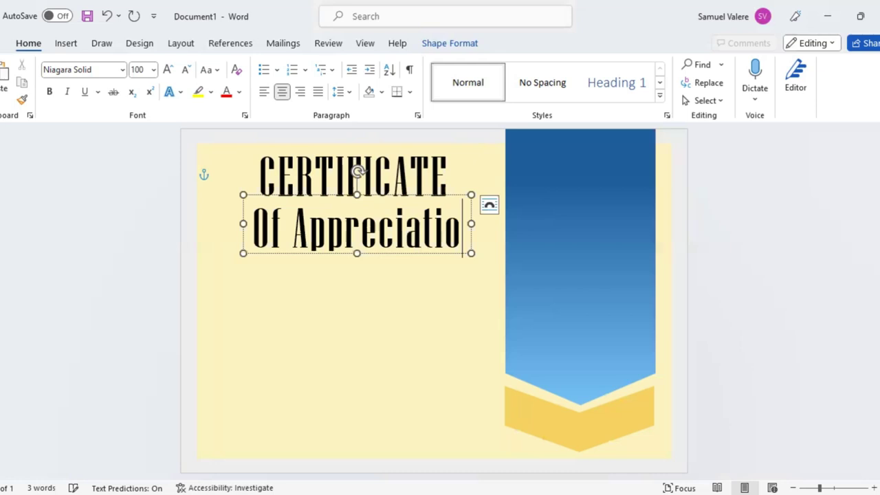
type("n")
left_click_drag(243, 223, 220, 223)
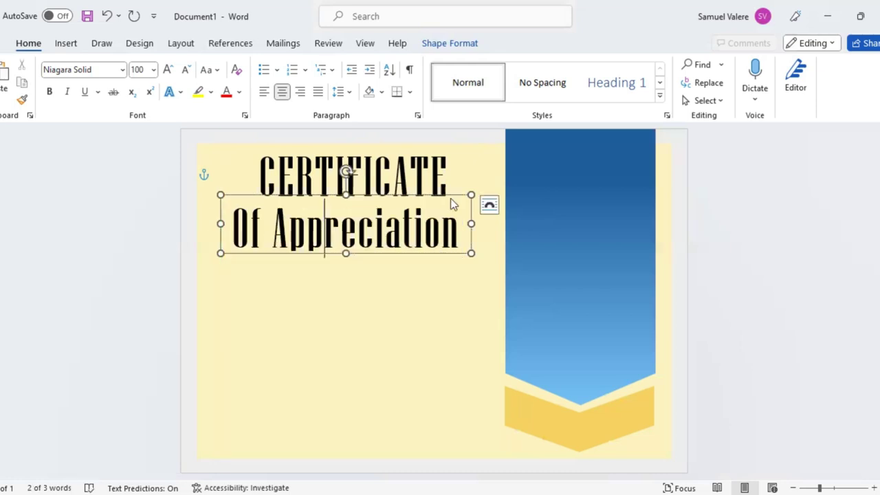
key("ctrl+a")
left_click(454, 189)
left_click(453, 189)
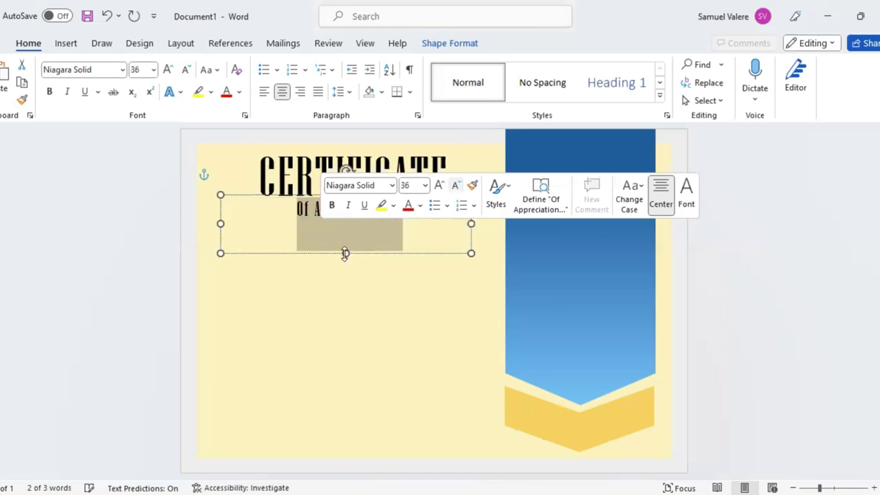
- Resize the subtitle box and place it beneath CERTIFICATE toward its right end
left_click_drag(344, 252, 345, 224)
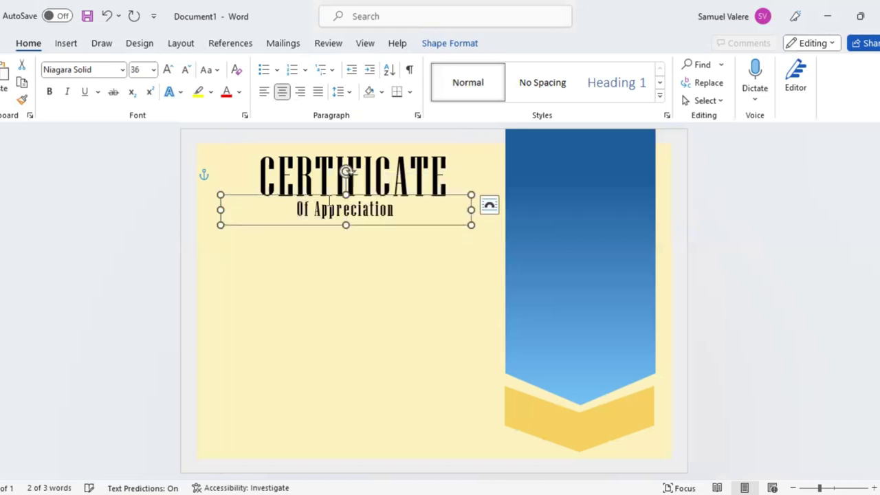
left_click_drag(221, 209, 352, 209)
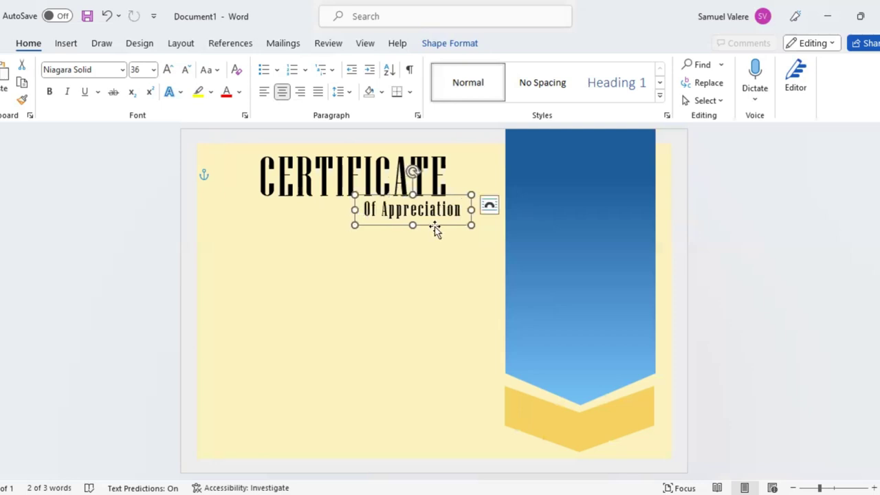
left_click_drag(433, 225, 416, 223)
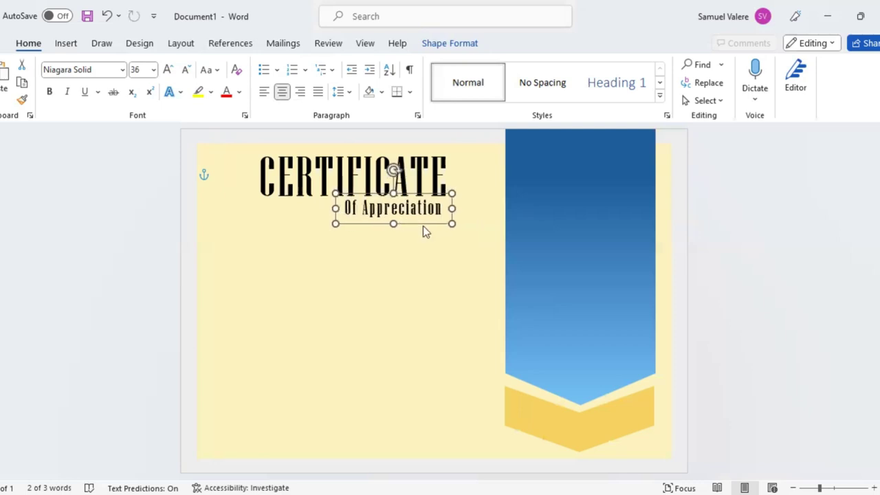
left_click_drag(342, 209, 350, 209)
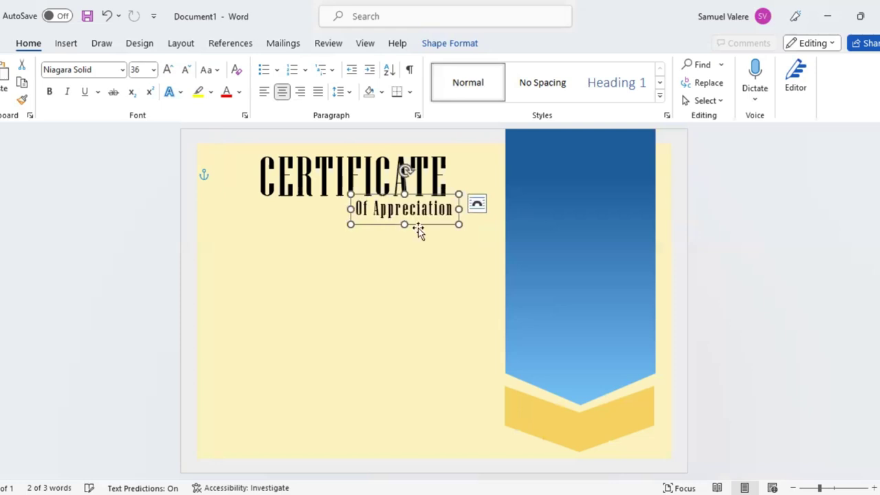
left_click_drag(415, 223, 409, 224)
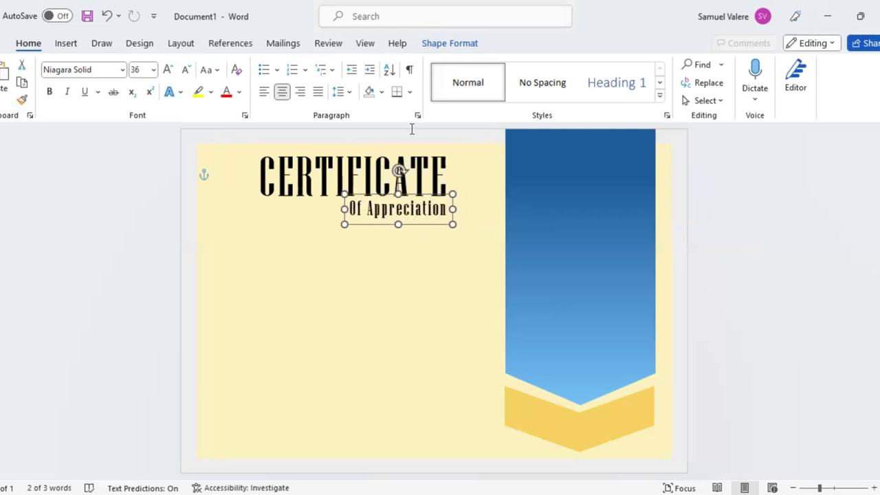
- Colour the CERTIFICATE heading dark blue
double_click(426, 158)
left_click(449, 150)
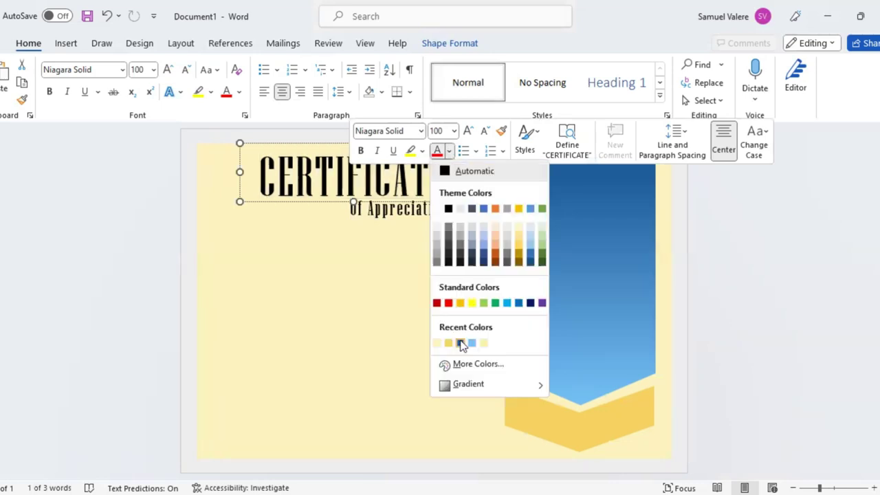
left_click(403, 211)
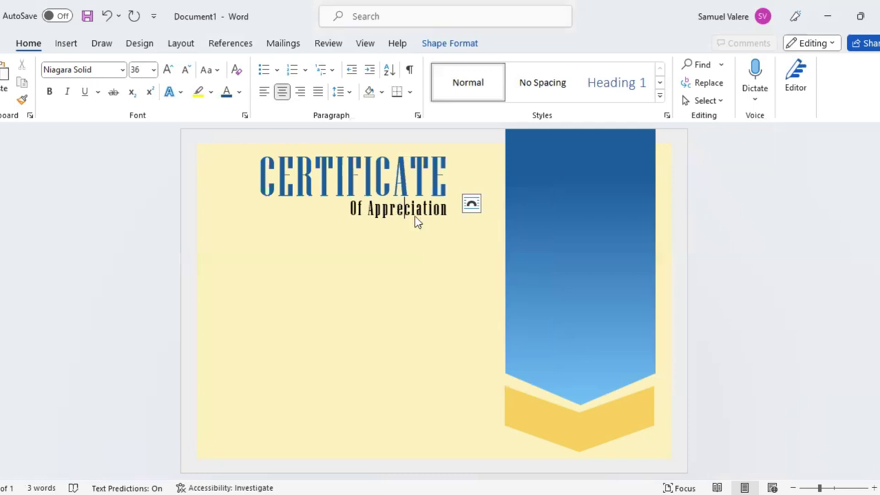
- Colour the Of Appreciation subtitle Light Blue
triple_click(414, 216)
left_click(496, 184)
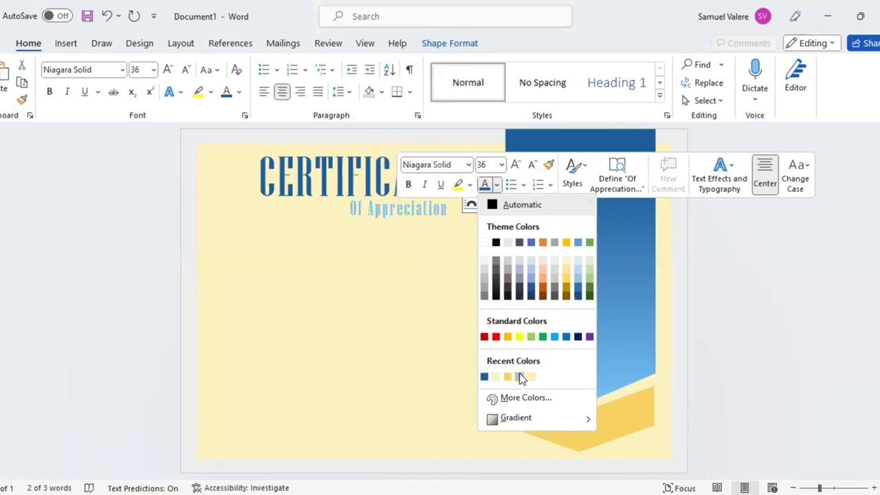
left_click(415, 228)
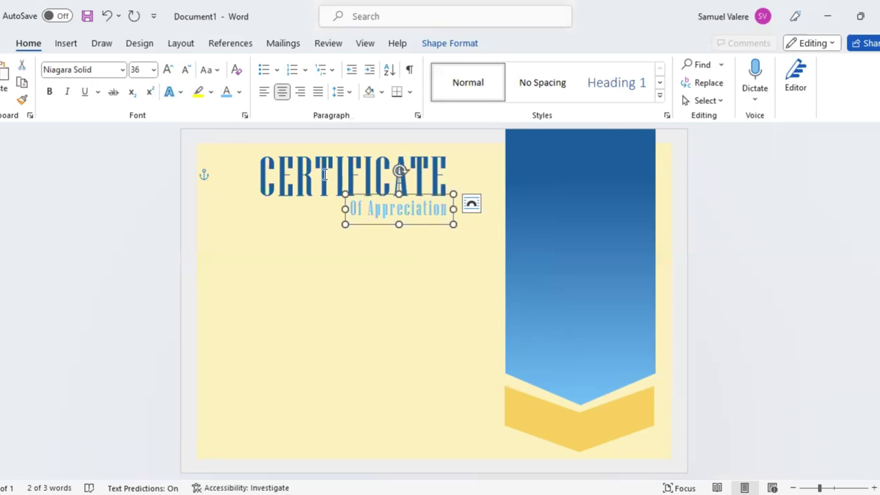
- Duplicate the CERTIFICATE box below the heading and replace its text with the recipient's name
left_click(317, 200)
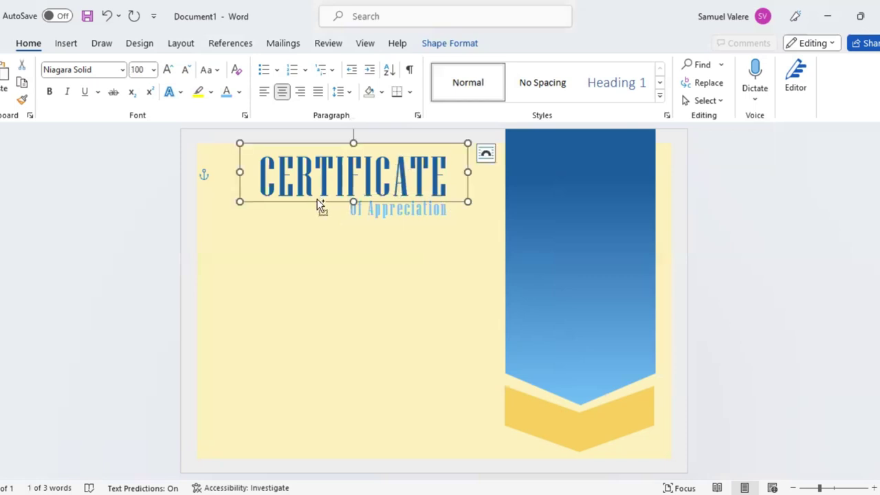
mouse_move(317, 199)
left_mouse_down()
mouse_move(324, 288)
mouse_move(317, 286)
left_mouse_up()
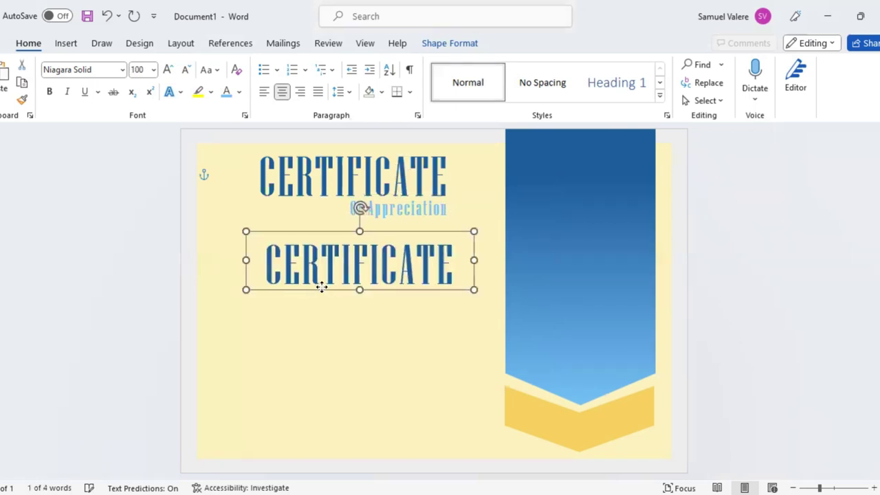
left_click(373, 261)
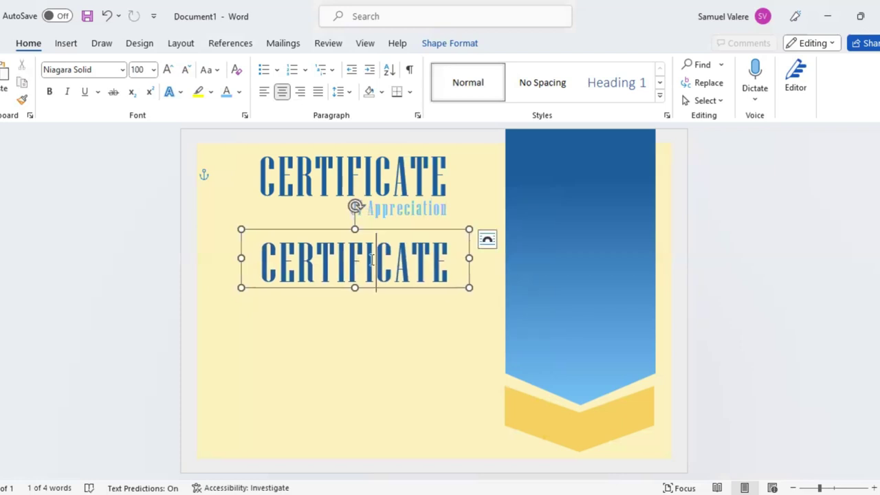
double_click(365, 263)
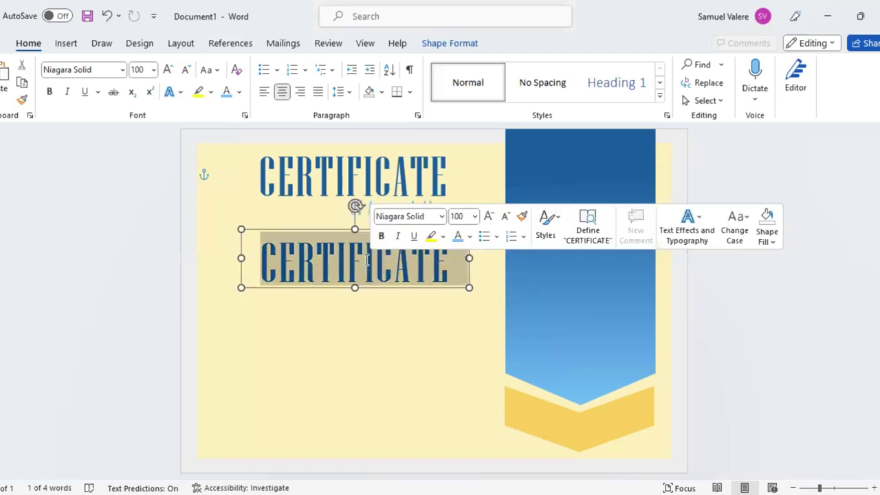
type("Emma")
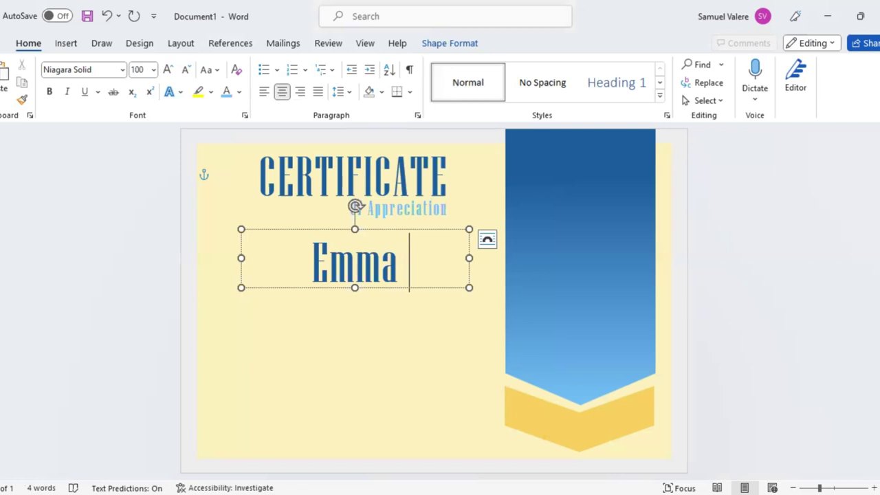
type(" Calixte")
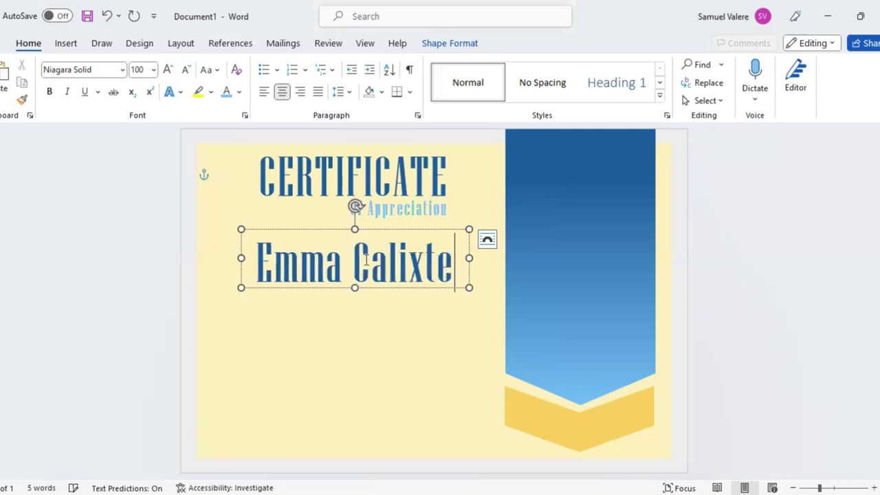
- Set the name in Harrington at size 80 and widen its box so it fits one line
left_click(355, 264)
triple_click(356, 268)
left_click(101, 68)
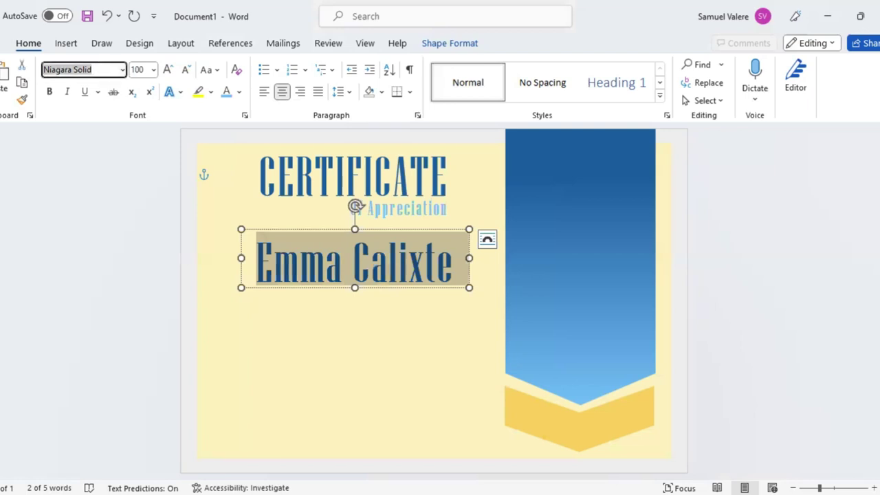
type("Harrington")
key("Return")
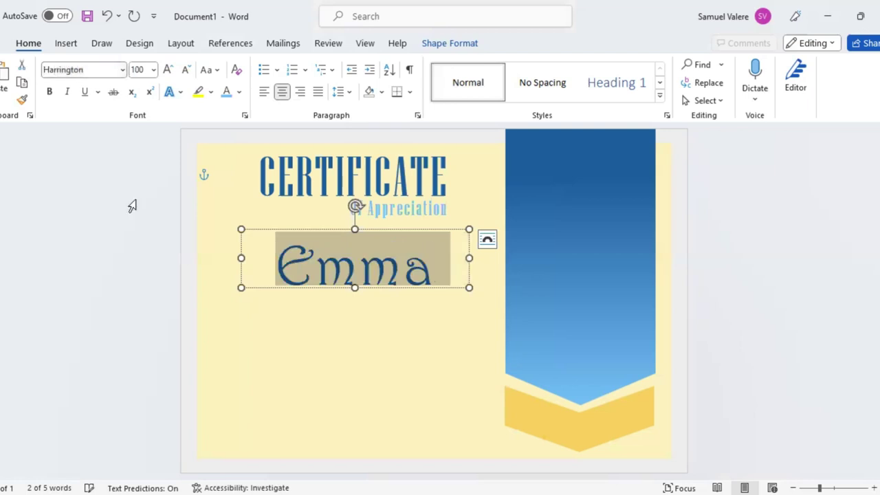
left_click_drag(240, 258, 182, 257)
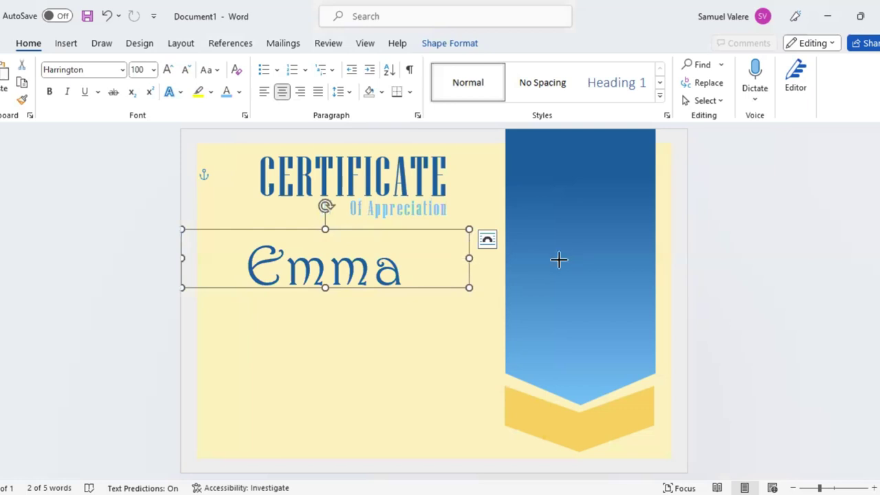
left_click_drag(469, 257, 559, 258)
key("ctrl+a")
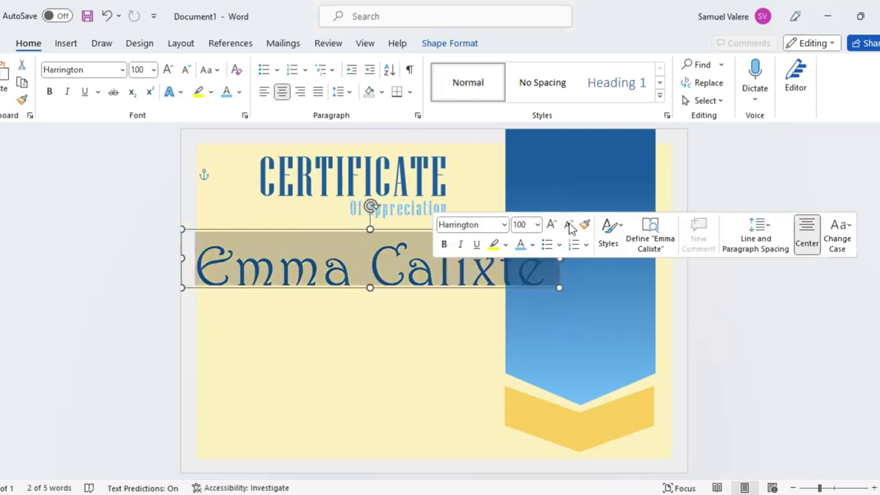
left_click(568, 224)
left_click(568, 224)
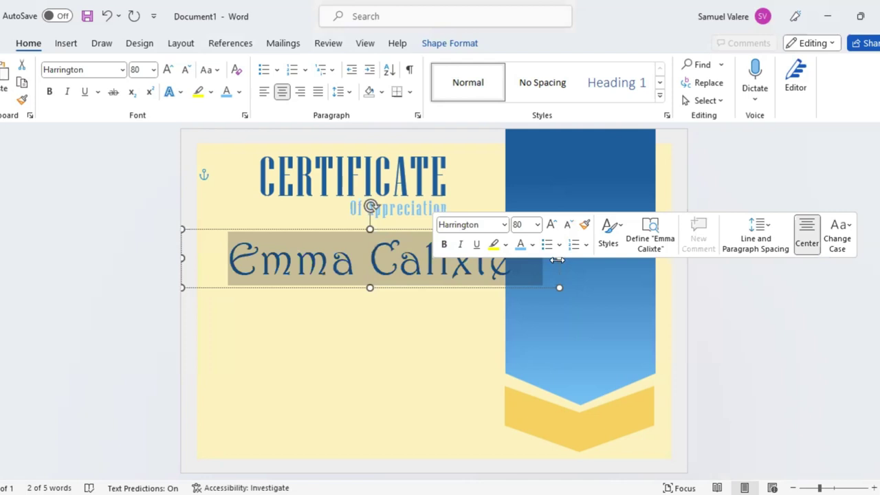
- Reset the name's letter spacing to Normal, then trim and position its box
left_click_drag(557, 259, 499, 259)
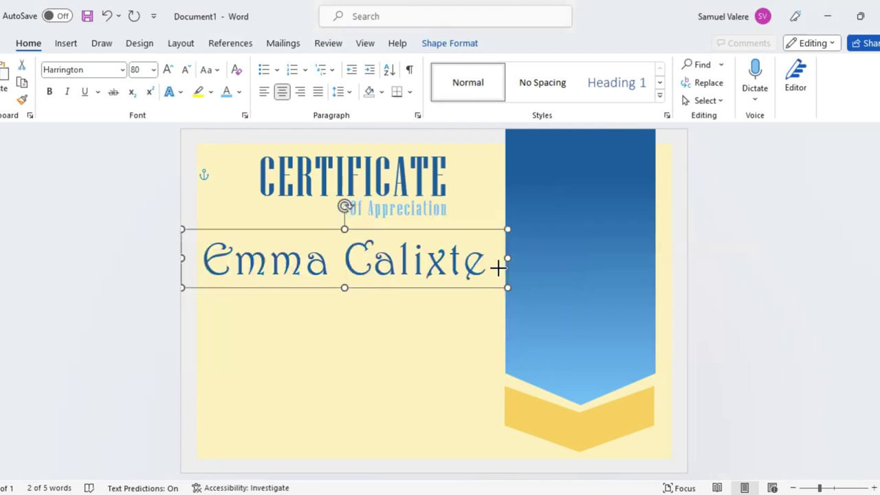
left_click(244, 115)
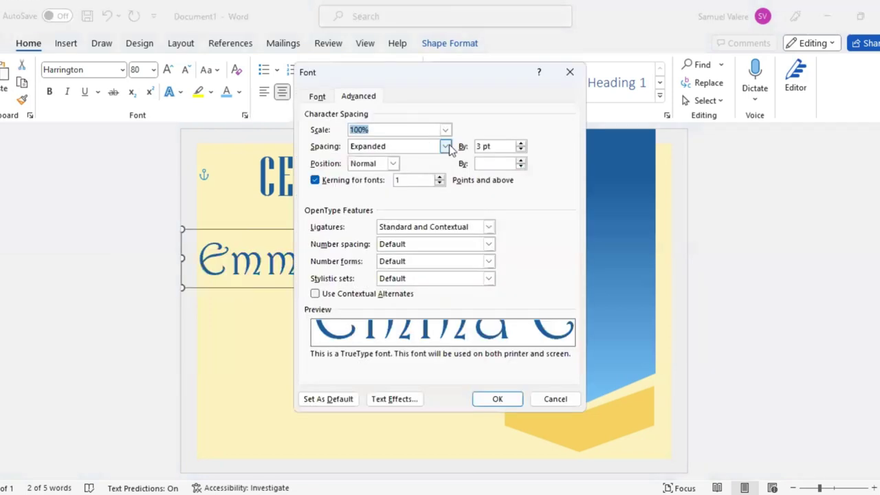
left_click(497, 400)
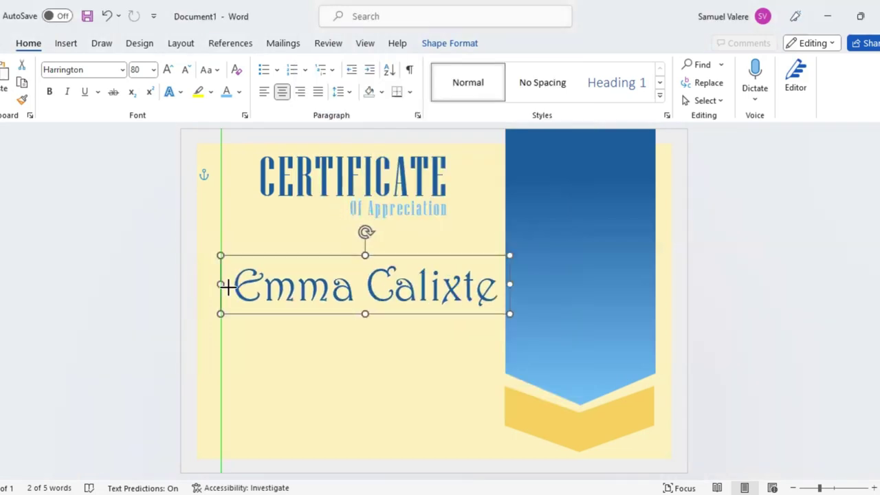
left_click_drag(187, 281, 220, 283)
left_click_drag(381, 318, 371, 323)
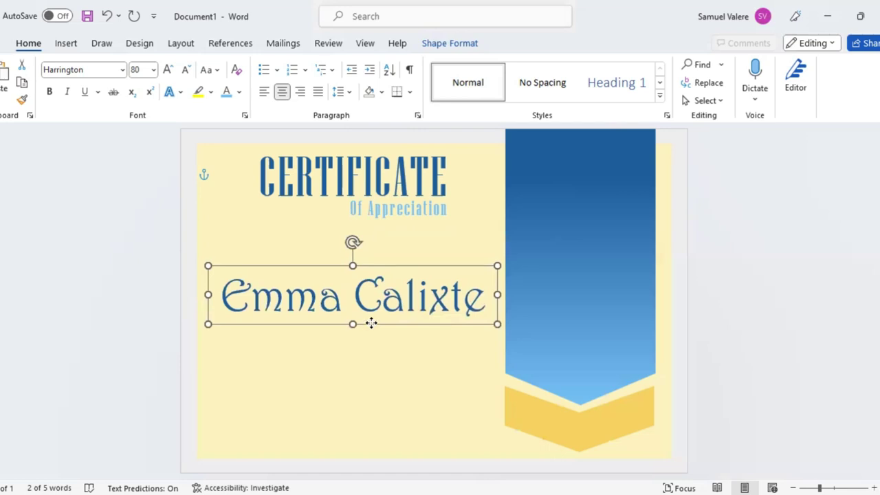
- Draw a thin text box above the name reading 'This Certificate Is Greatly Presented To'
left_click(65, 43)
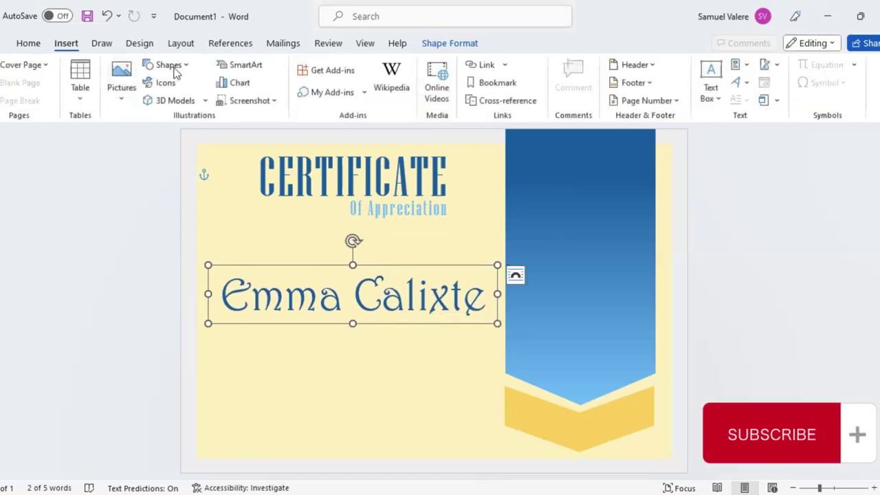
left_click_drag(249, 248, 486, 263)
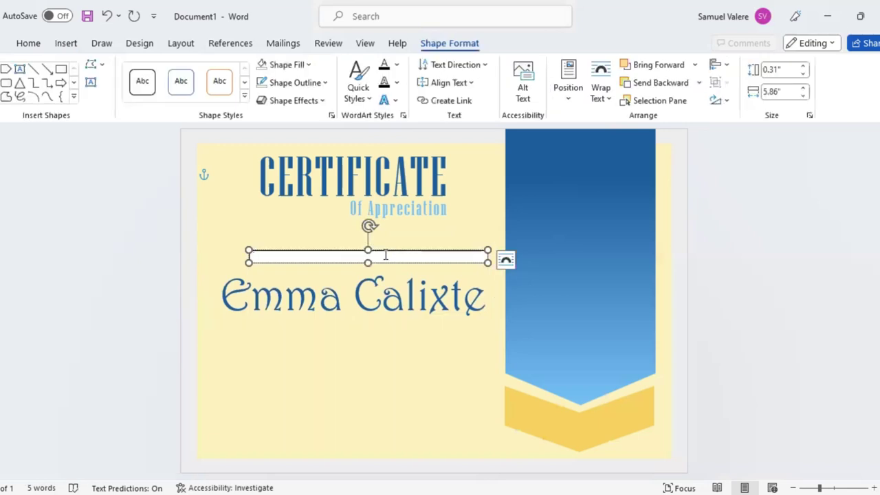
type("This")
type(" Certificate")
type(" Is G")
type("reatly Pre")
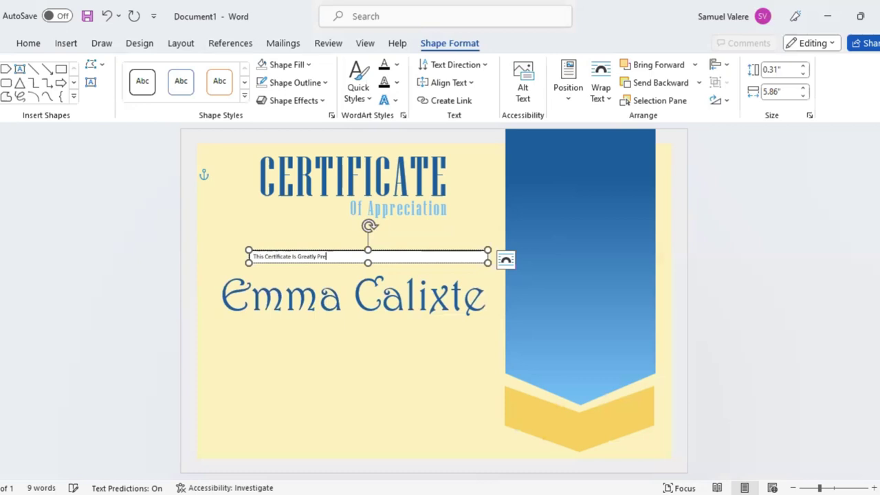
type("sented")
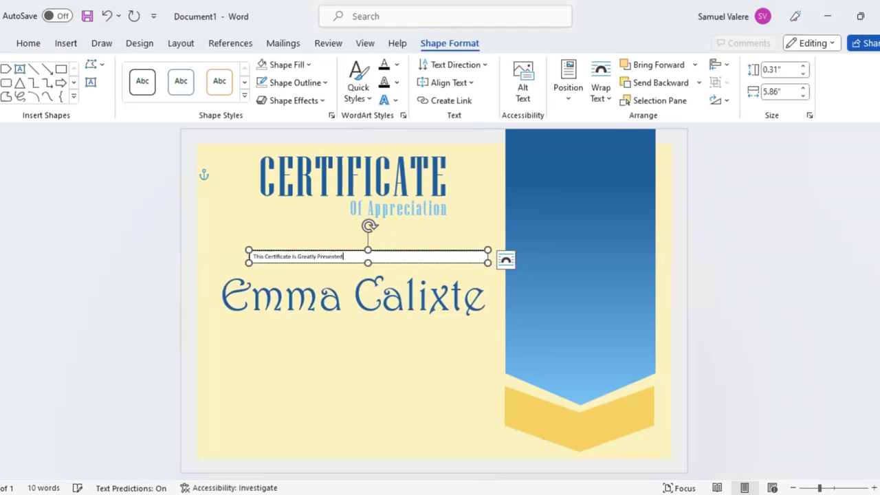
type(" To")
key("ctrl+shift+Left")
key("ctrl+shift+Left")
key("ctrl+shift+Left")
key("ctrl+shift+Left")
key("ctrl+shift+Left")
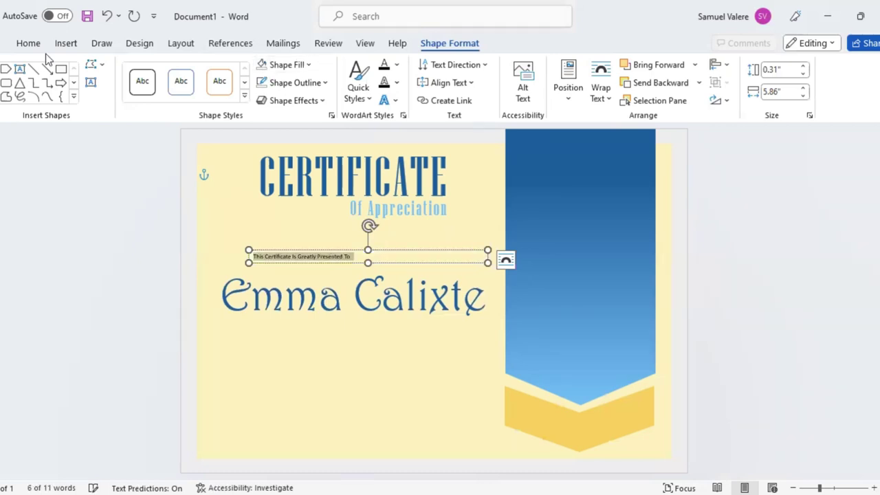
- Format the line at size 14, centred, in all capitals and light blue
left_click(29, 44)
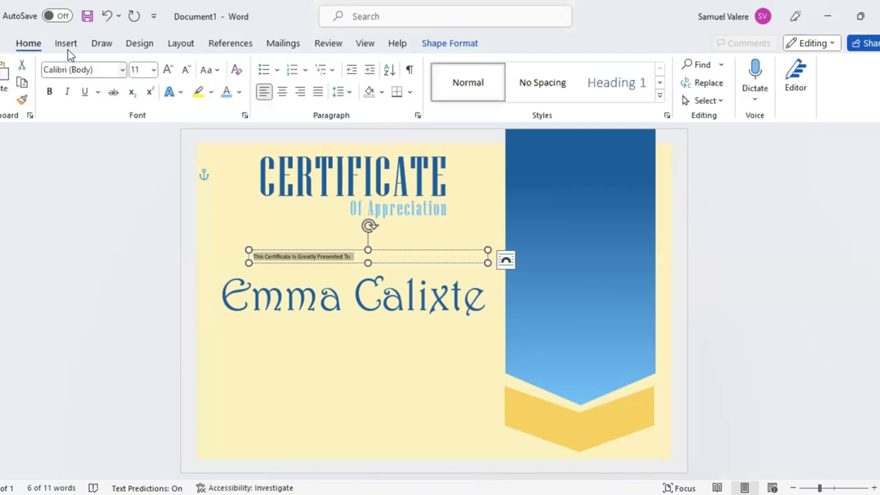
left_click(169, 69)
left_click(168, 70)
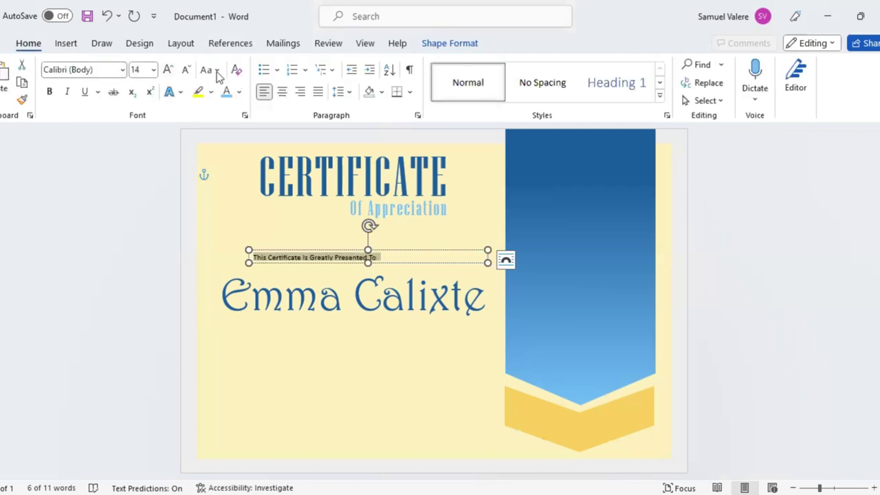
key("ctrl+e")
key("ctrl+shift+a")
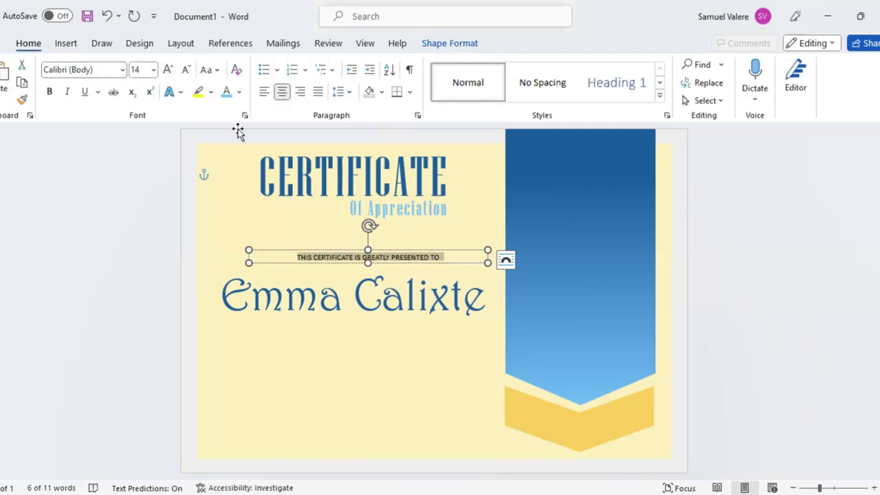
left_click(227, 91)
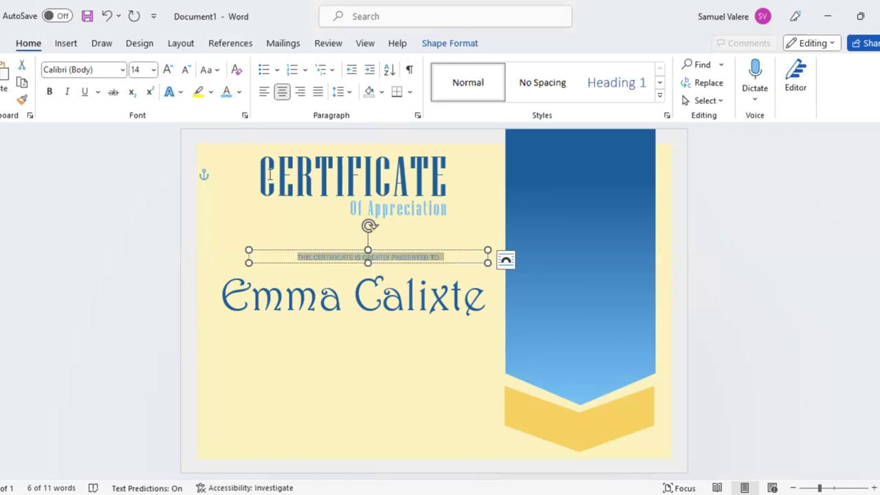
- Expand the line's character spacing by 3 pt
left_click(244, 115)
left_click(418, 146)
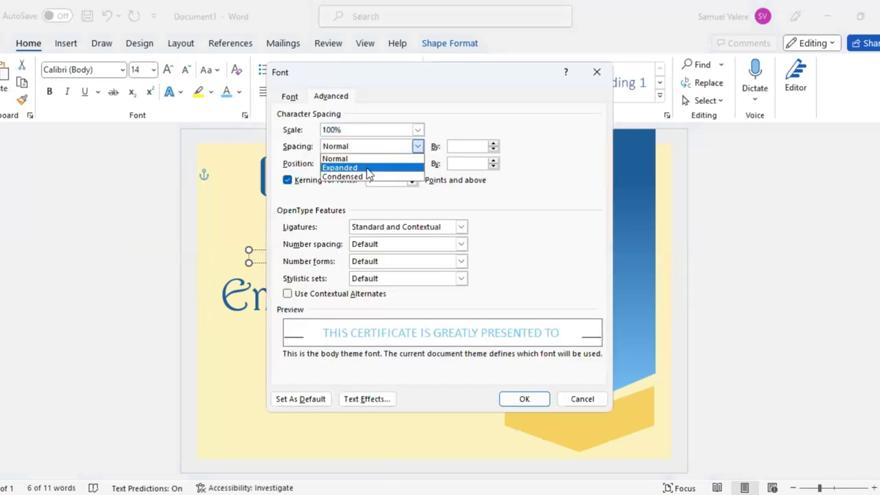
left_click(369, 168)
left_click(454, 147)
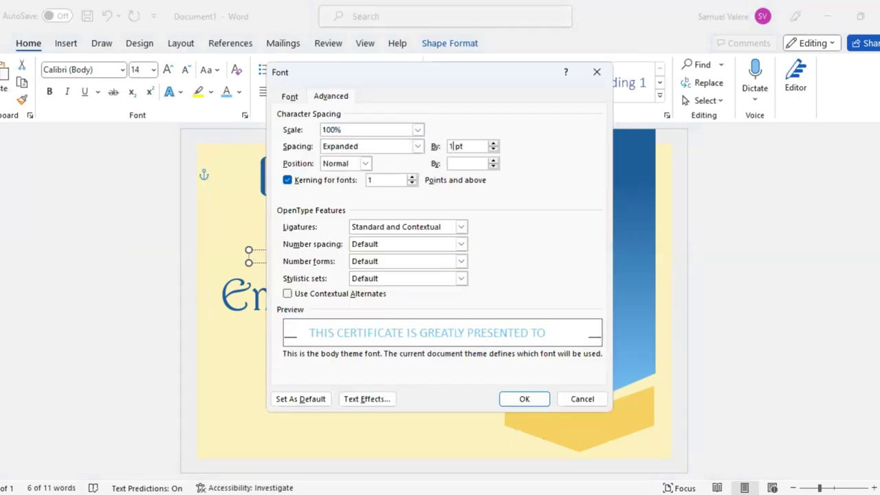
key("BackSpace")
type("3")
key("Return")
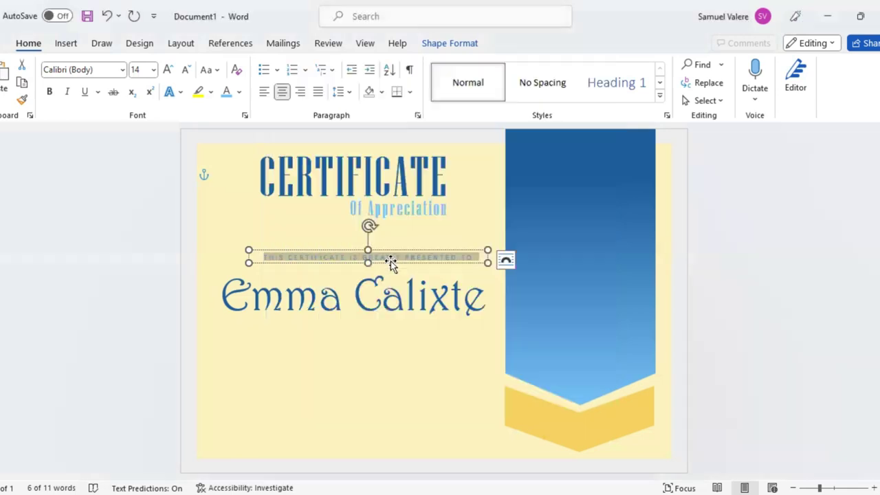
- Enlarge the subtitle to 16 pt and widen its box so it stays on one line
left_click_drag(389, 267, 385, 270)
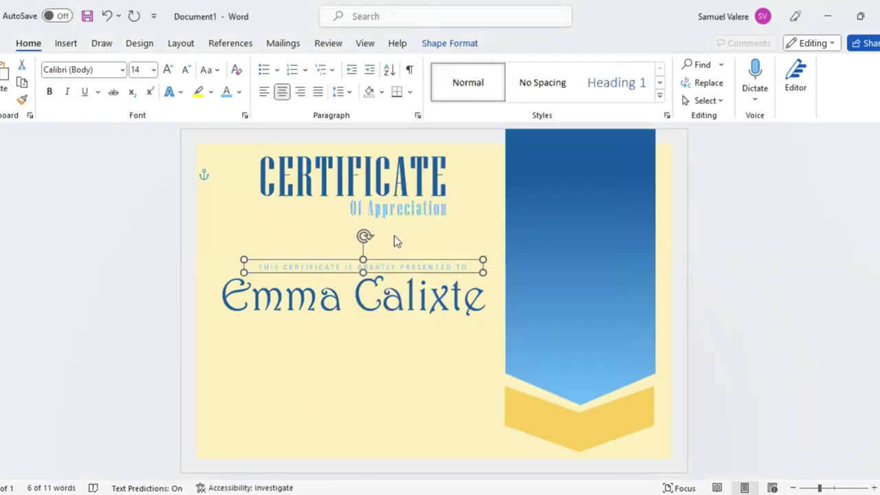
triple_click(399, 267)
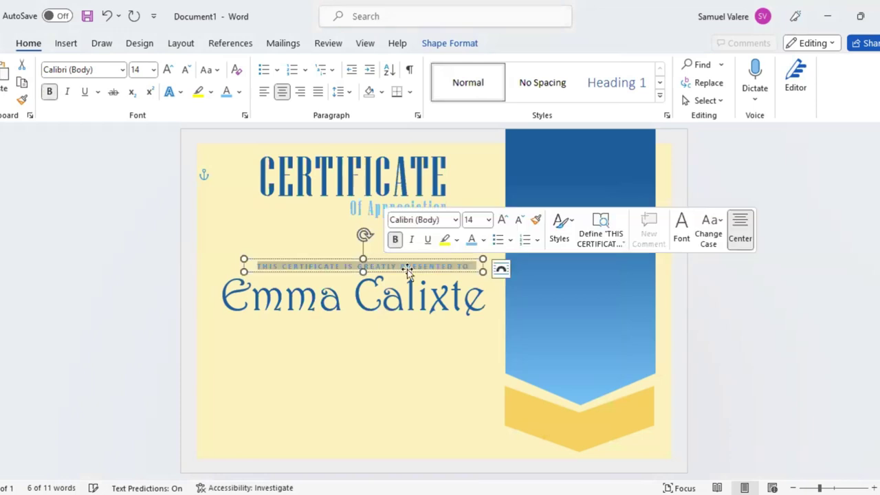
left_click(501, 221)
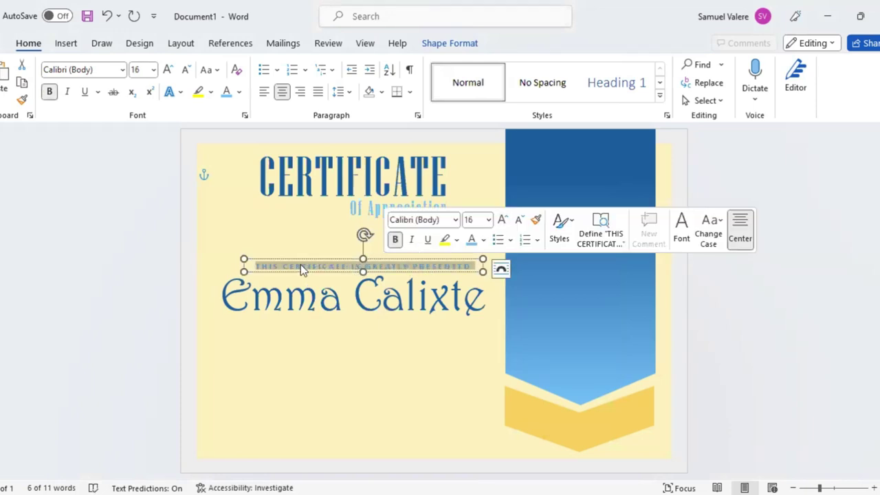
left_click_drag(243, 268, 231, 266)
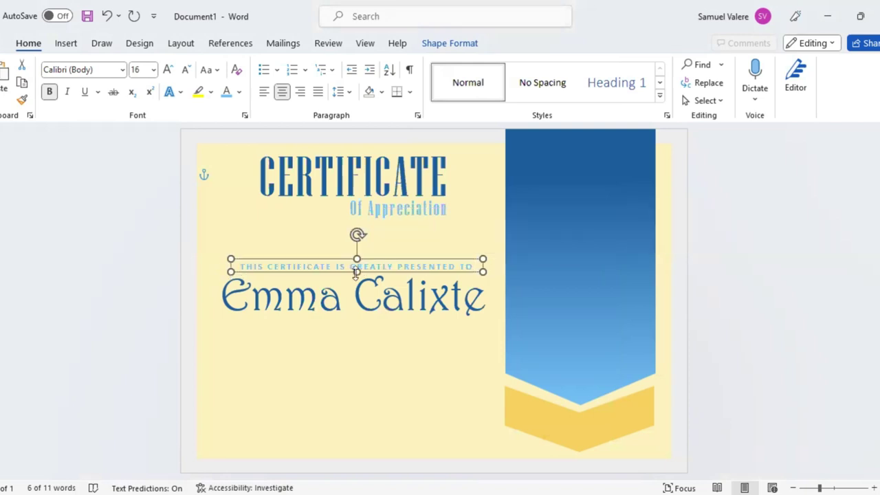
left_click_drag(369, 273, 367, 275)
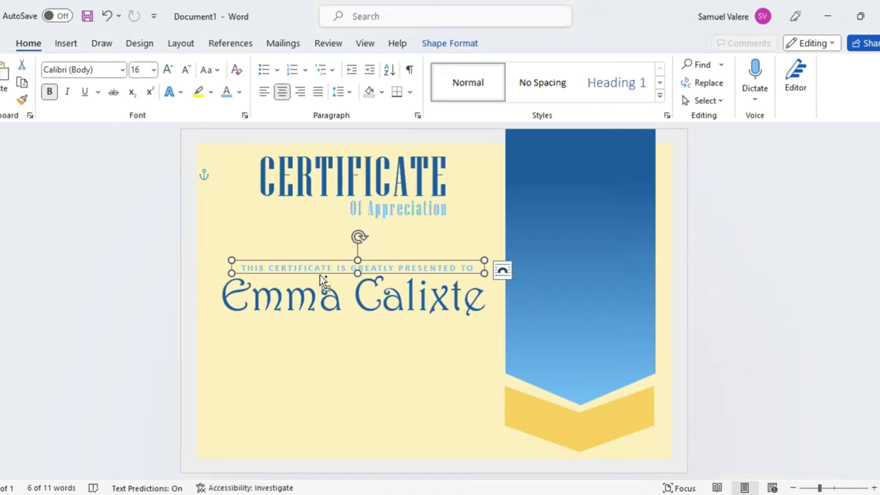
- Duplicate the subtitle box below the name with character spacing reset to Normal
left_click_drag(340, 280, 330, 356, "ctrl")
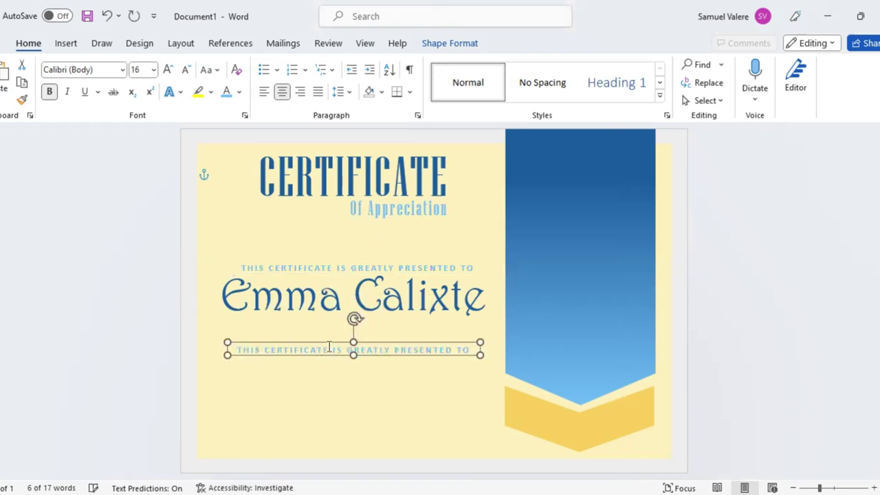
left_click(244, 115)
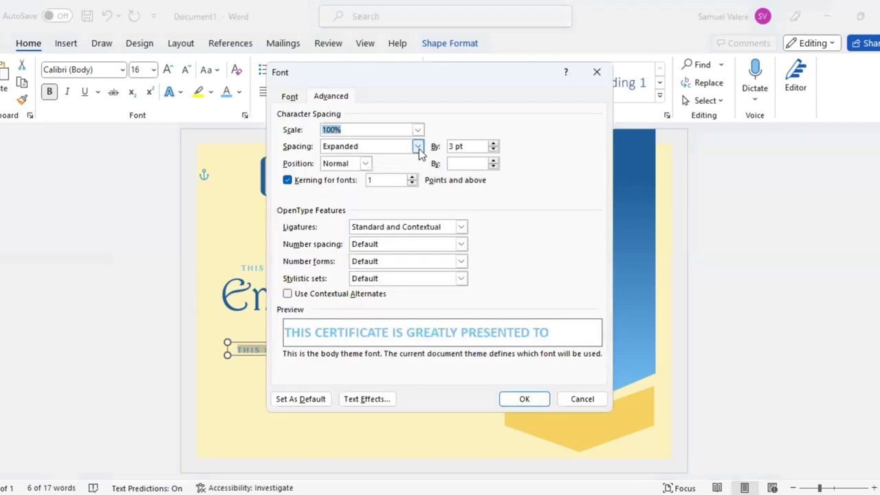
left_click(376, 151)
left_click(376, 159)
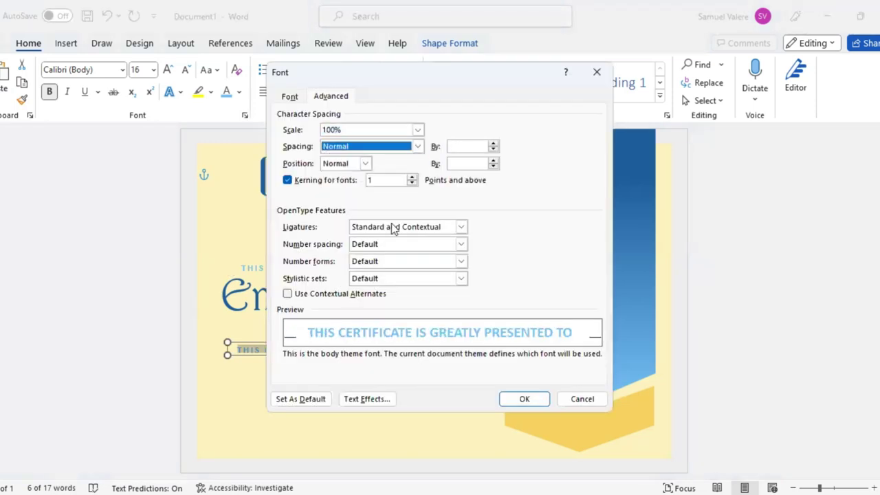
left_click(524, 398)
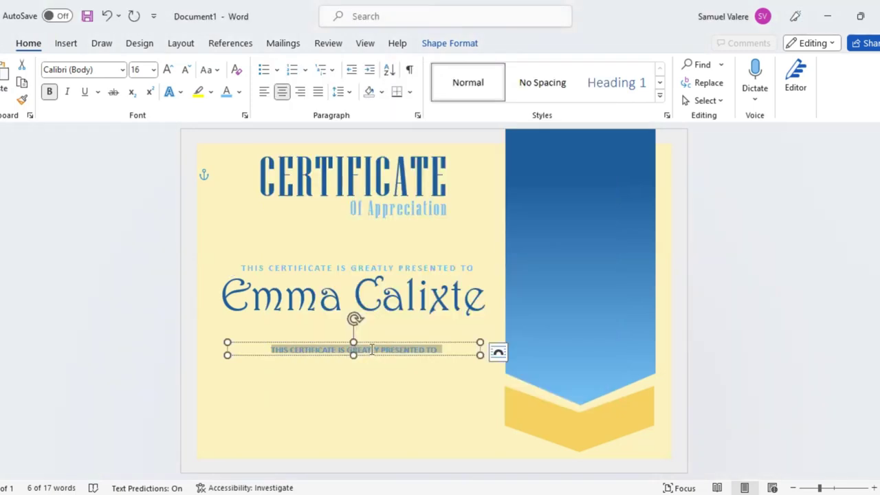
- Paste the appreciation paragraph, unbolded and black, and resize its box to fit
key("ctrl+v")
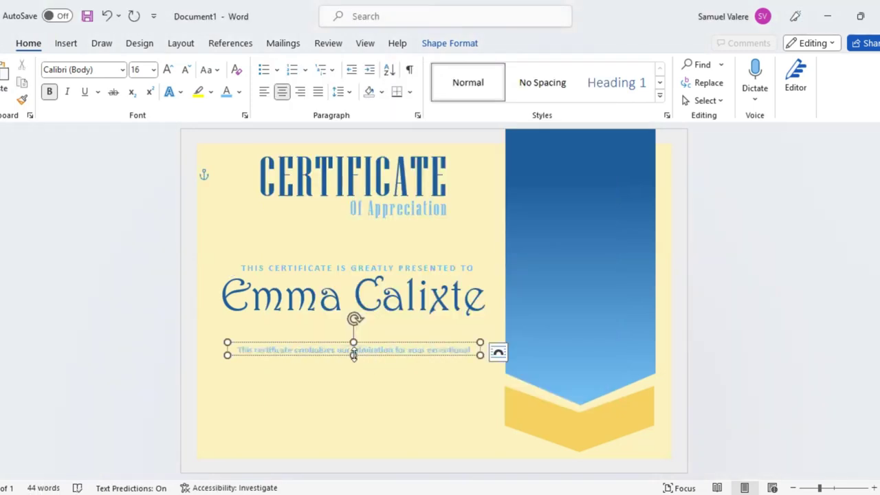
left_click_drag(353, 355, 362, 419)
triple_click(363, 382)
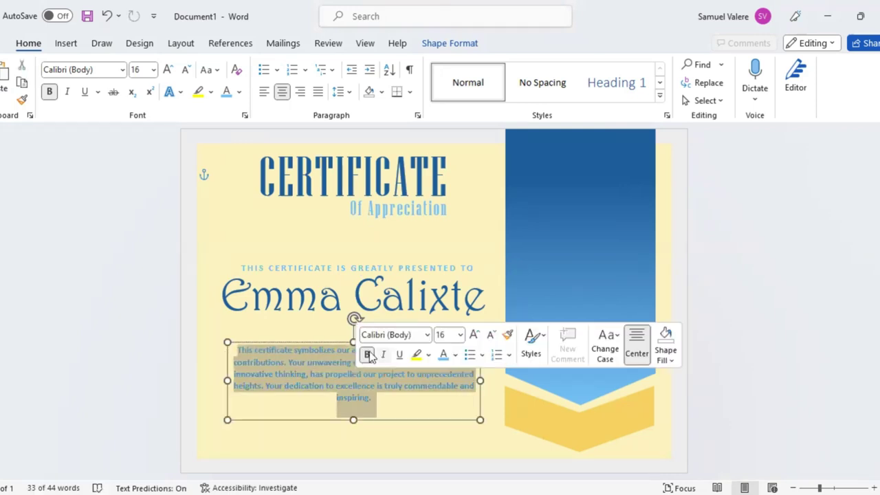
left_click(368, 354)
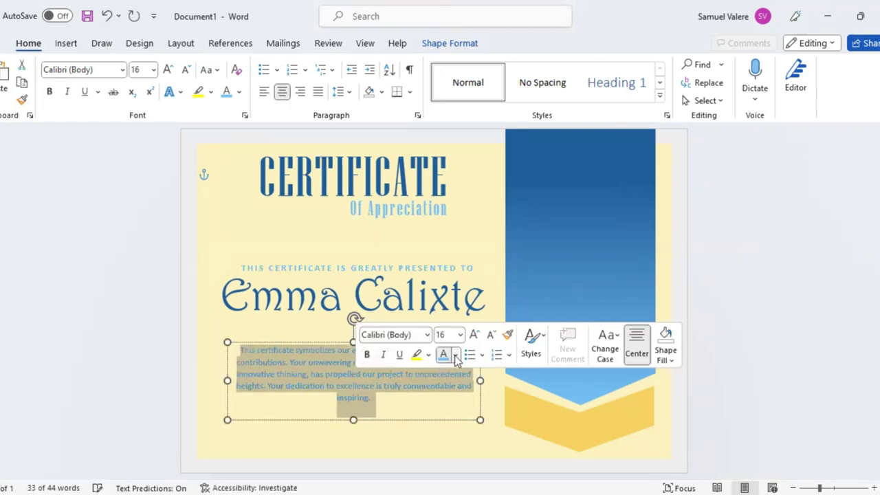
left_click(456, 359)
left_click(451, 119)
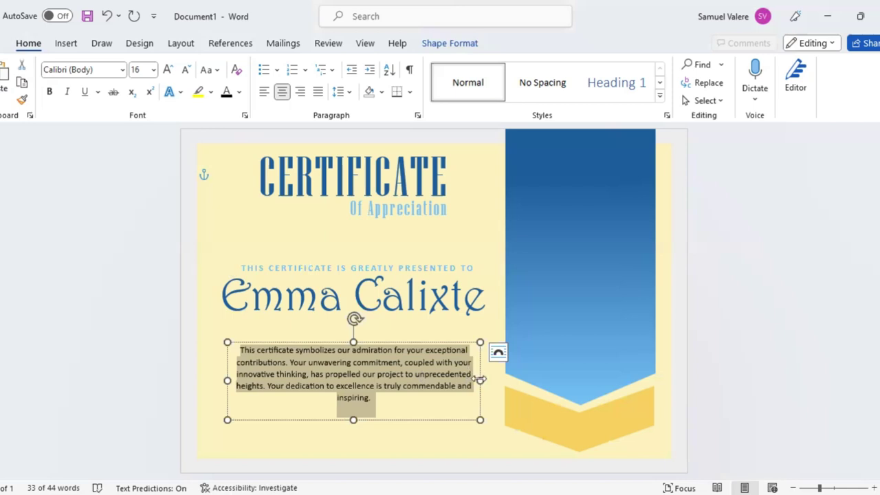
left_click_drag(480, 379, 493, 379)
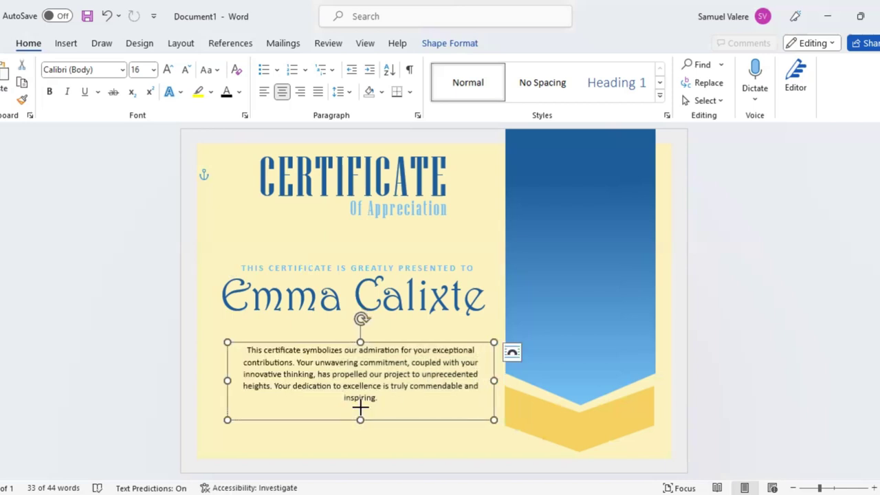
mouse_move(360, 418)
left_mouse_down()
mouse_move(374, 406)
mouse_move(355, 397)
left_mouse_up()
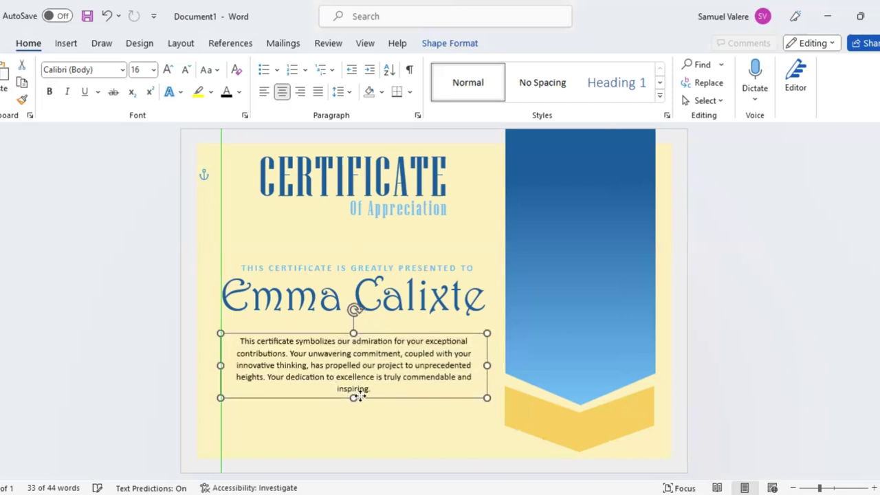
left_click(332, 267)
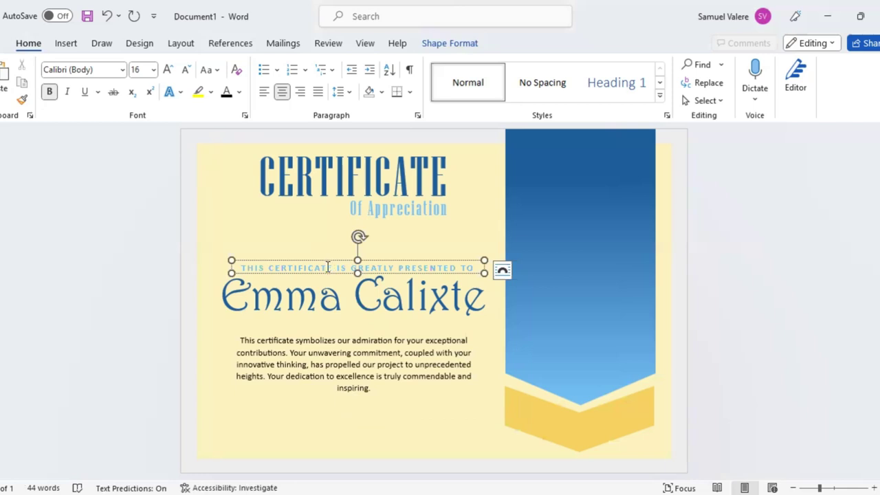
- Set the subtitle in 14-pt Georgia and widen and centre its box on one line
key("ctrl+a")
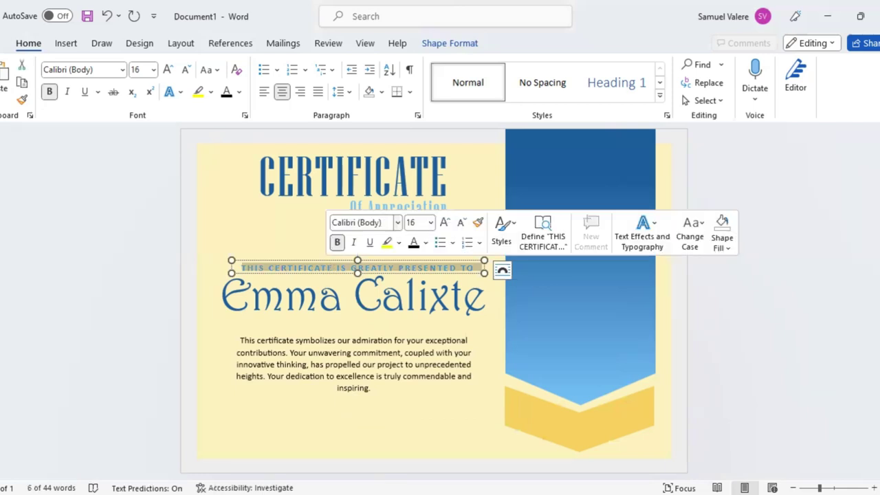
left_click(360, 222)
type("Georgia")
key("Return")
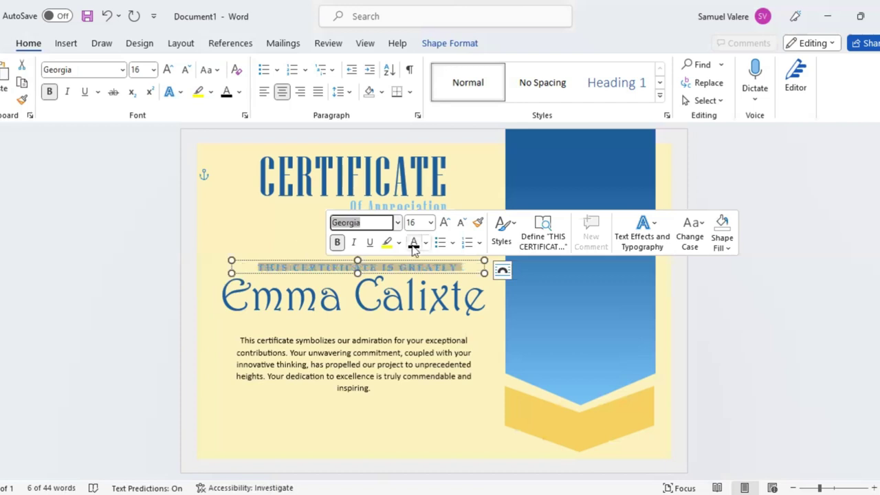
left_click(460, 222)
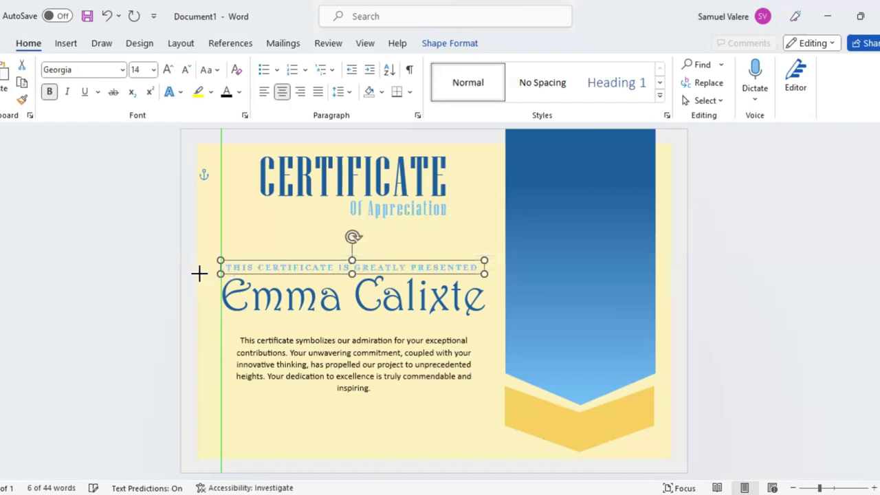
left_click_drag(210, 272, 198, 272)
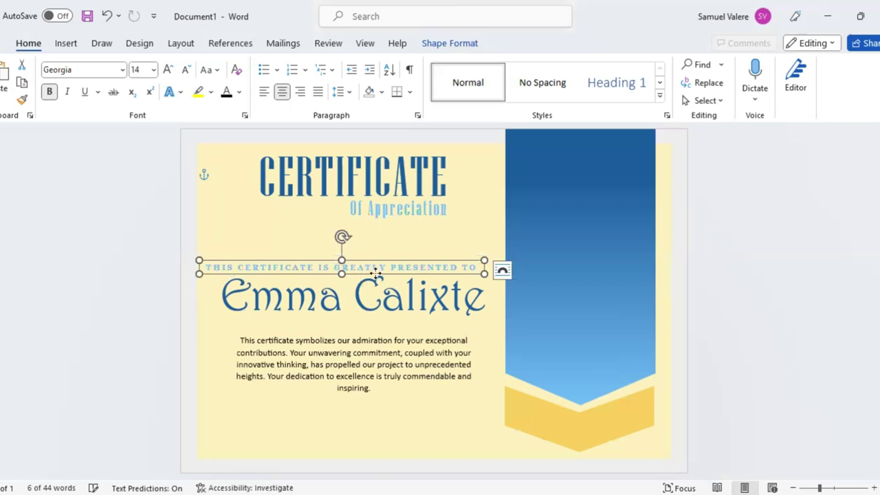
left_click_drag(358, 275, 369, 275)
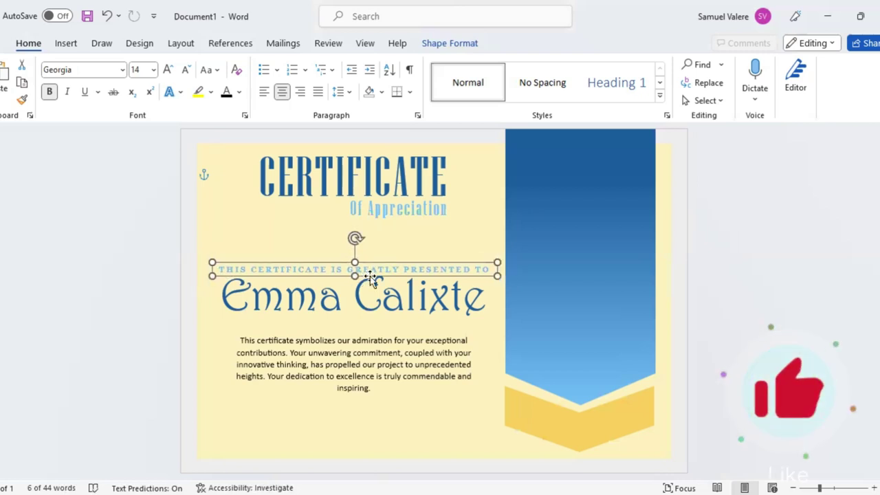
key("ctrl+z")
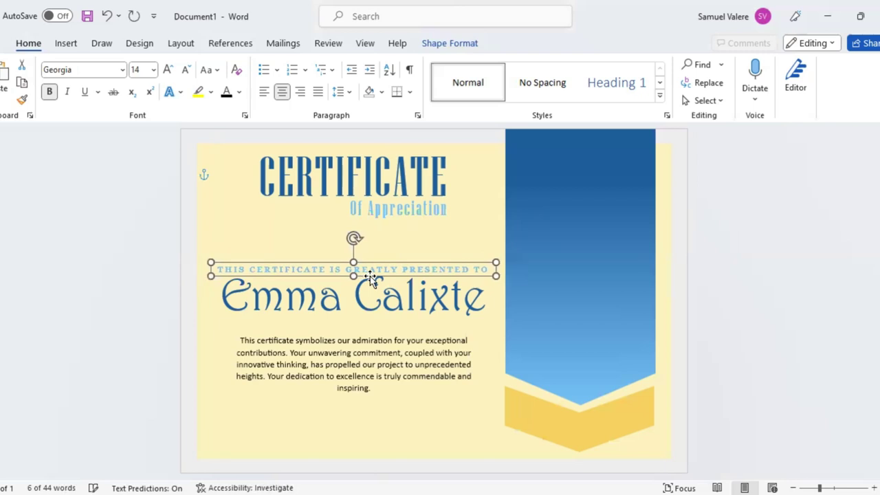
left_click_drag(371, 278, 373, 278)
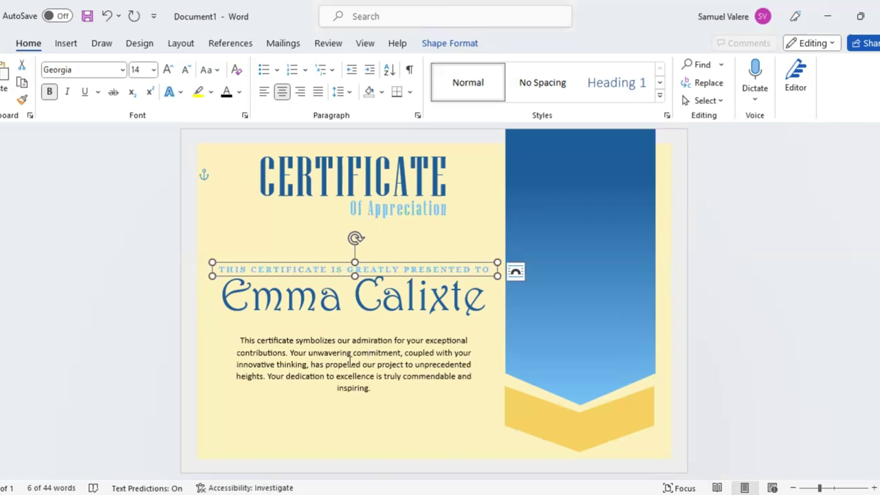
- Apply the Georgia font to the appreciation paragraph
triple_click(291, 353)
left_click(349, 308)
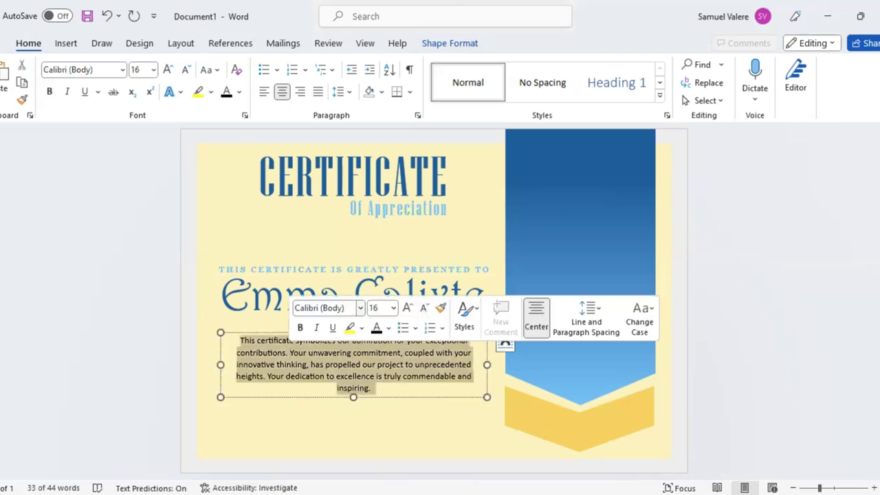
type("Georgia")
key("Return")
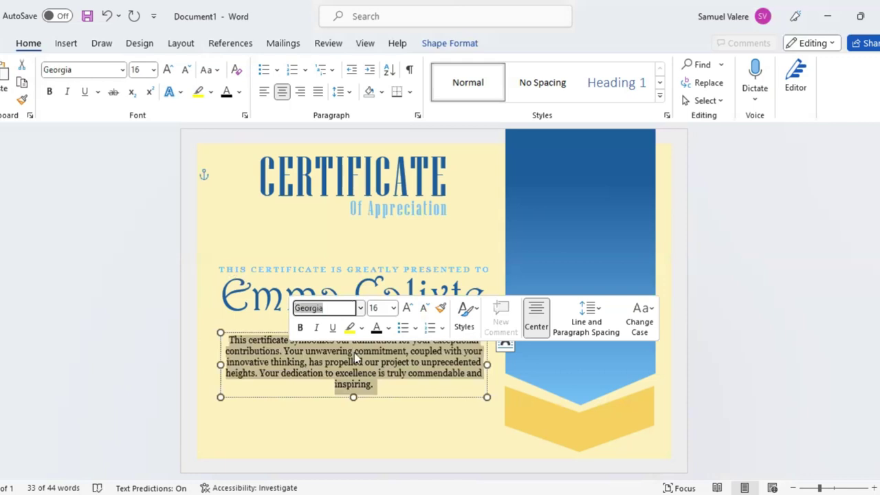
- Adjust the paragraph box width so the text rewraps into five centred lines
left_click_drag(486, 364, 507, 364)
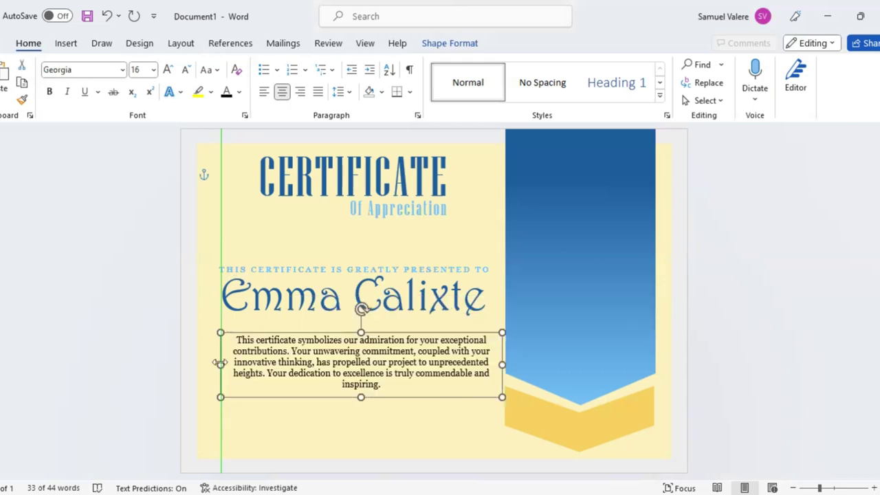
left_click_drag(206, 364, 199, 363)
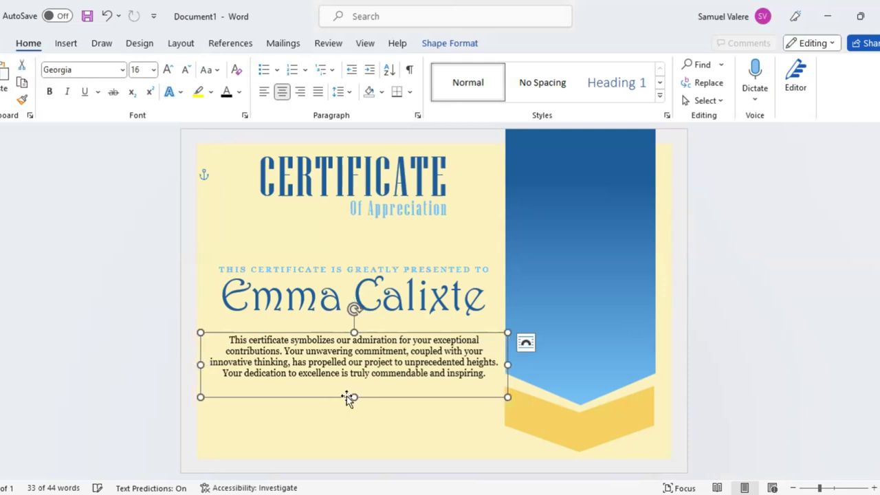
left_click_drag(502, 364, 486, 363)
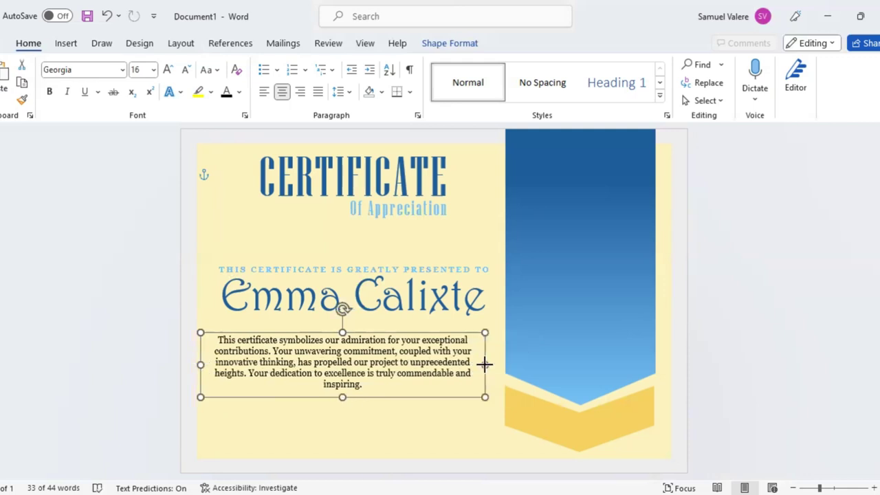
left_click_drag(375, 395, 372, 387)
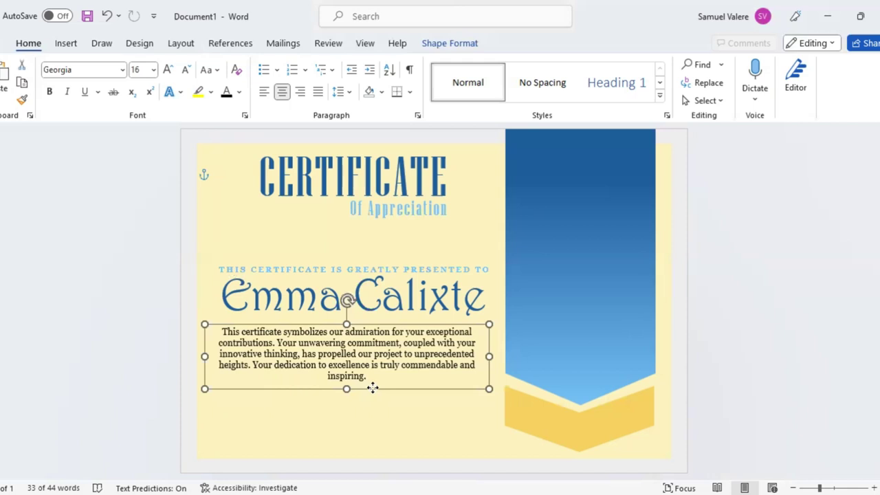
left_click_drag(372, 387, 374, 389)
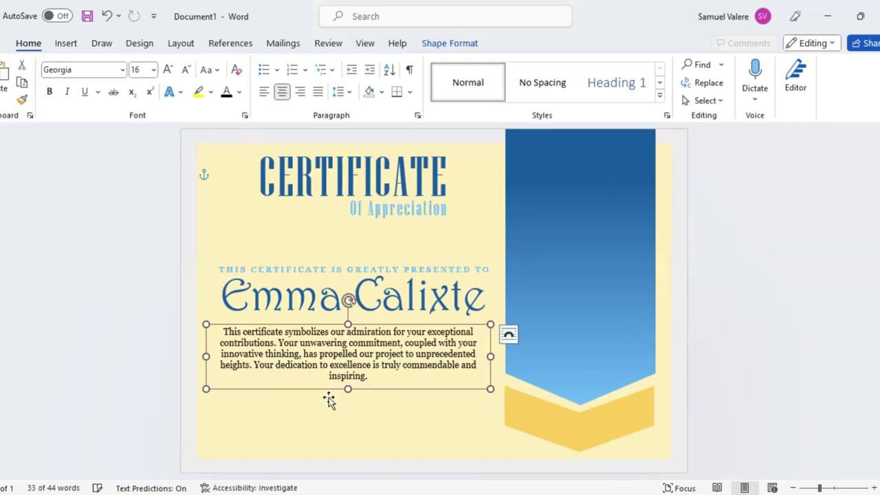
left_click(66, 44)
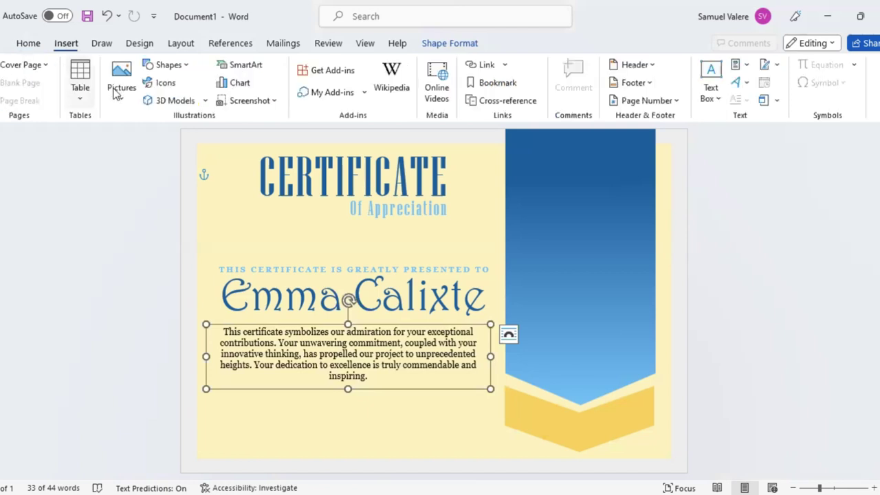
- Draw a short horizontal signature line near the bottom left of the certificate
left_click(171, 67)
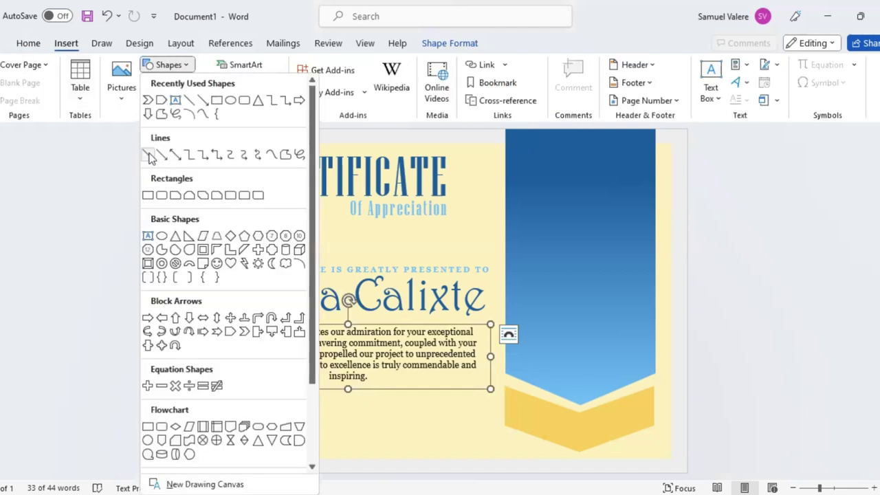
left_click(283, 424)
left_click_drag(304, 426, 308, 423)
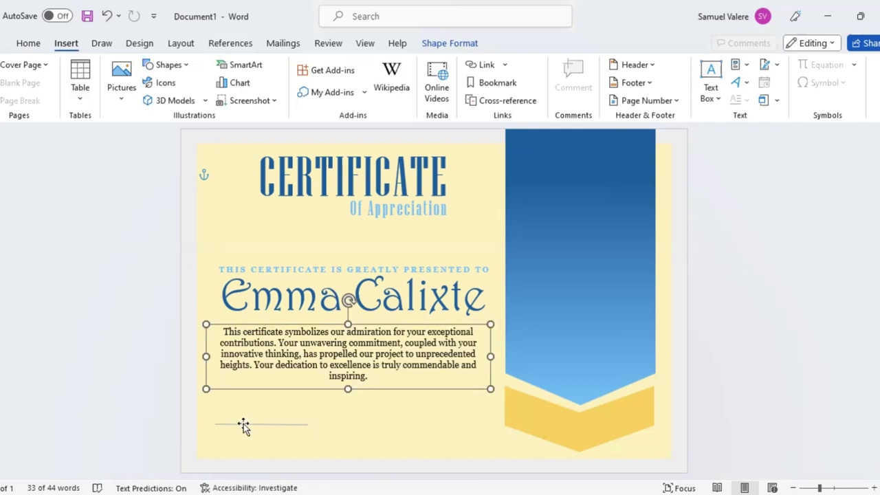
left_click_drag(245, 450, 249, 430)
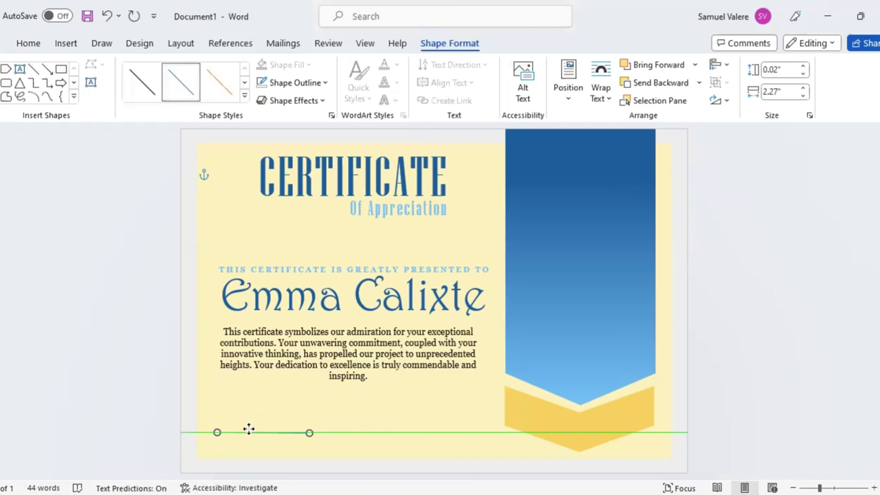
left_click_drag(309, 432, 308, 432)
left_click(270, 433)
left_click(279, 433)
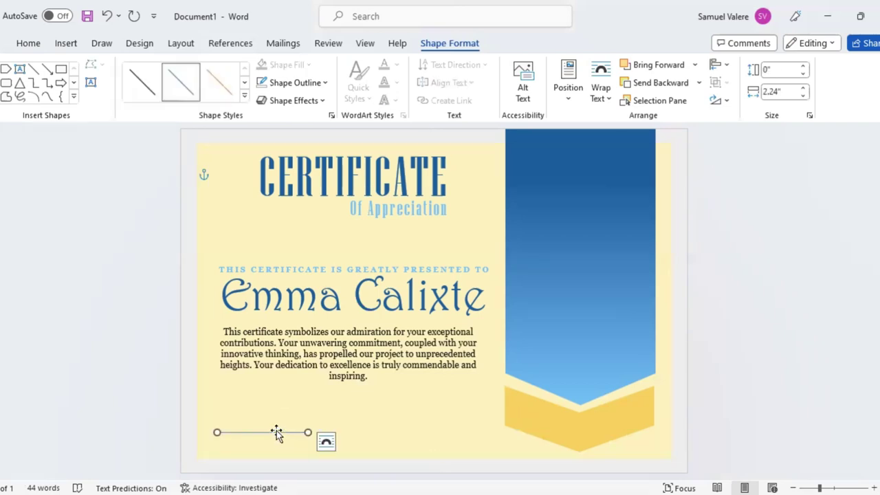
left_click(275, 434)
left_click_drag(275, 434, 270, 438)
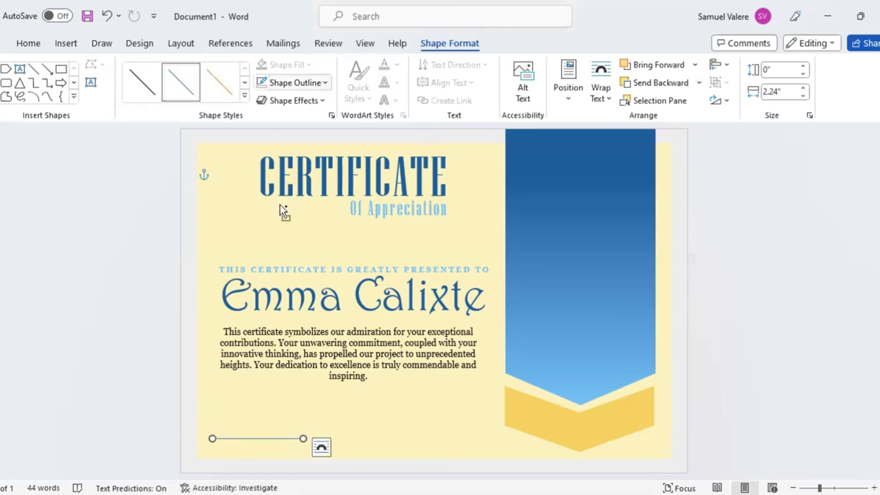
- Thicken the signature line and duplicate it toward the centre
key("ctrl+z")
key("ctrl+z")
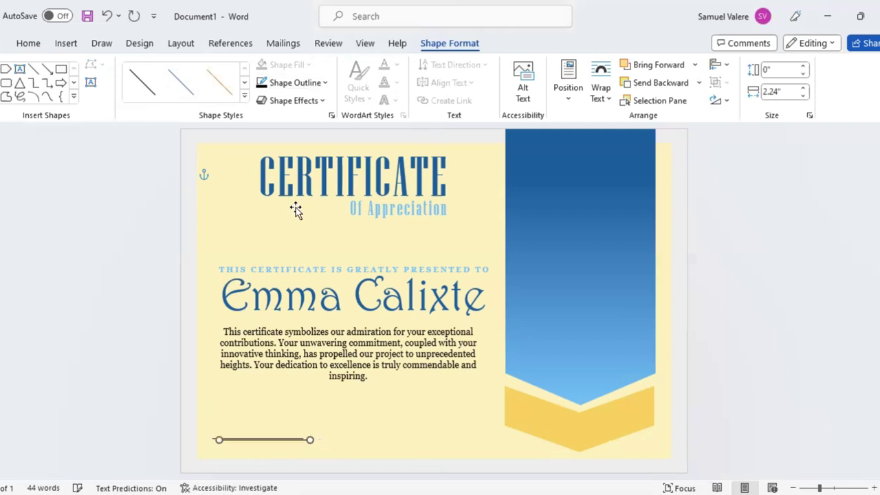
key("ctrl+z")
key("ctrl+z")
key("ctrl+y")
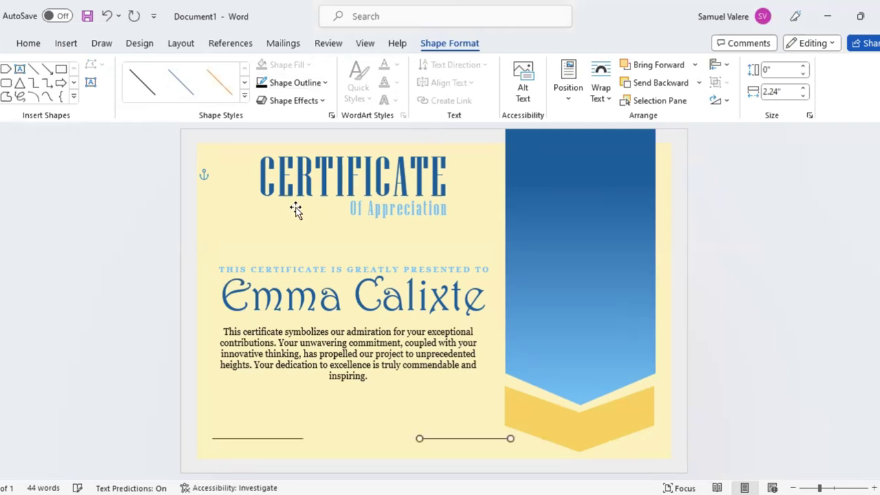
key("ctrl+y")
key("Tab")
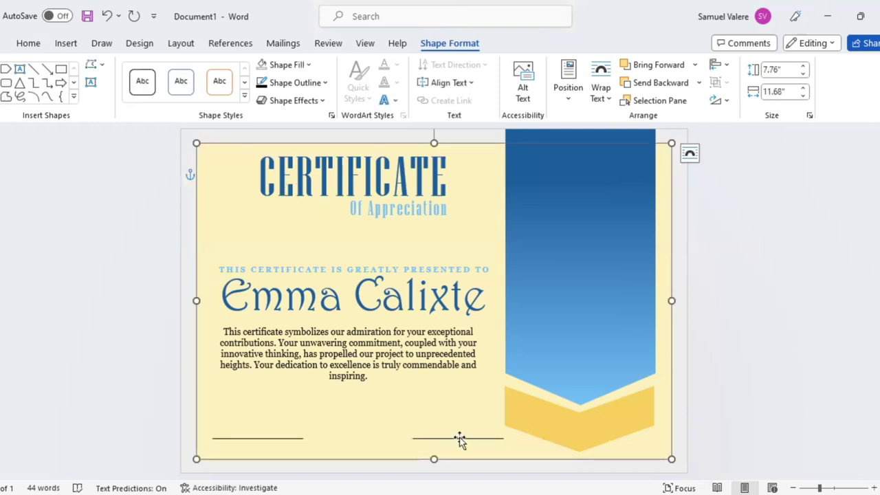
- Add a text box reading 'Signature' below the left signature line
left_click(448, 439)
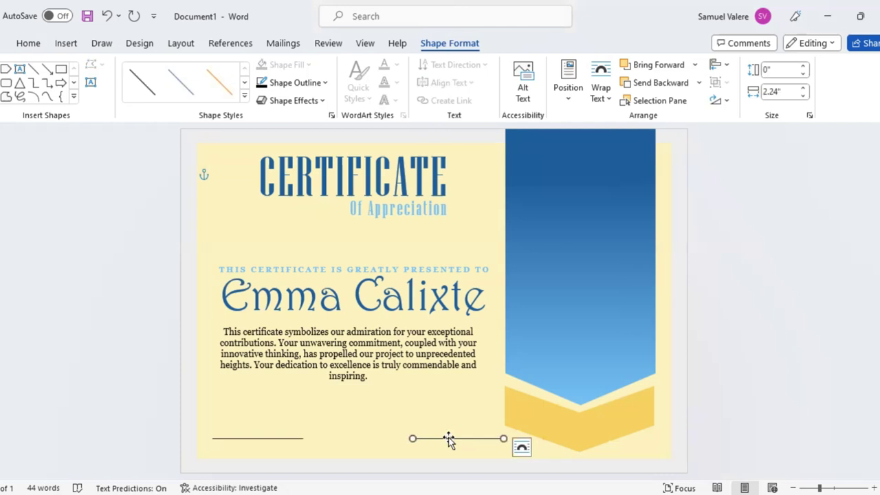
left_click(20, 68)
left_click_drag(227, 444, 303, 455)
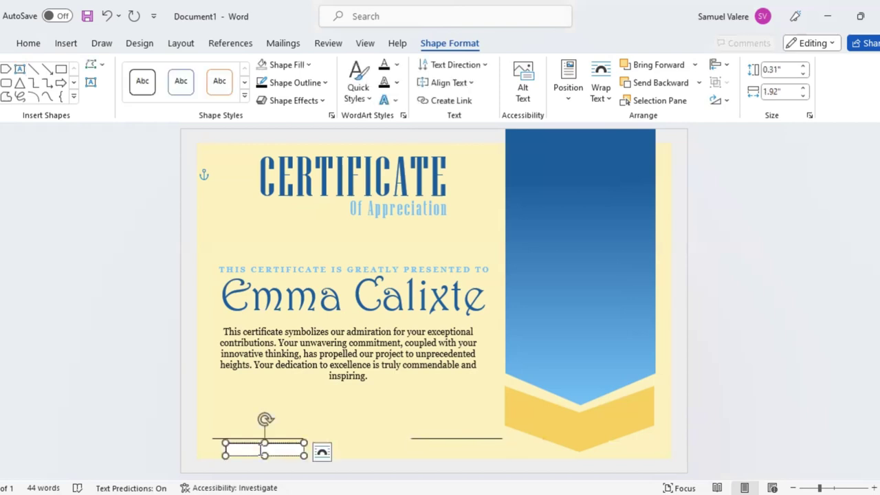
type("Signa")
type("ture")
key("ctrl+a")
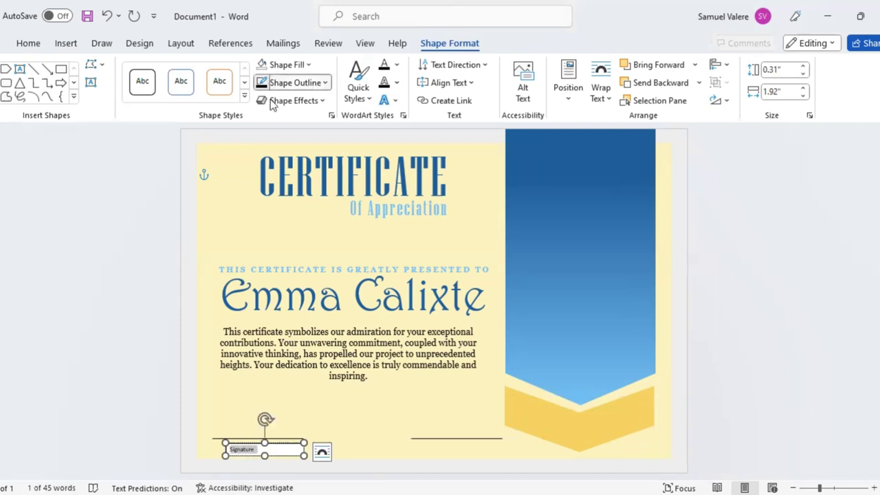
- Set the caption in Georgia uppercase and centre it under the left line
left_click(27, 42)
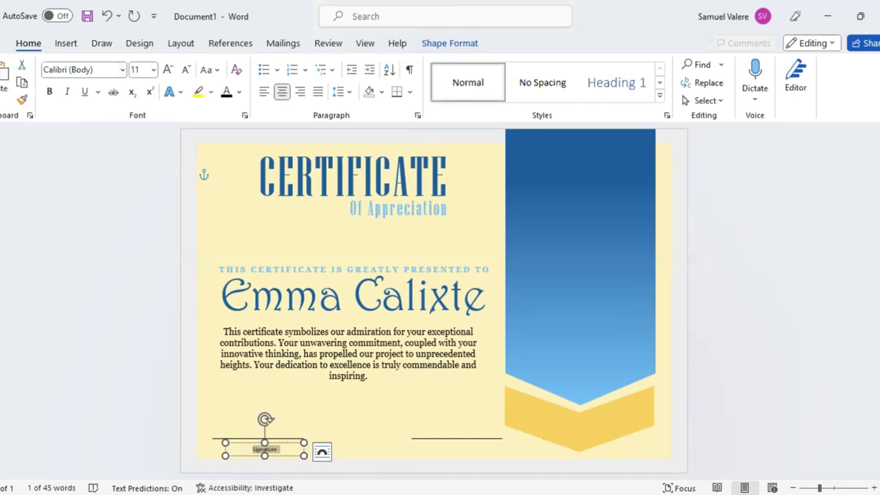
left_click(76, 69)
type("Georgia")
key("Return")
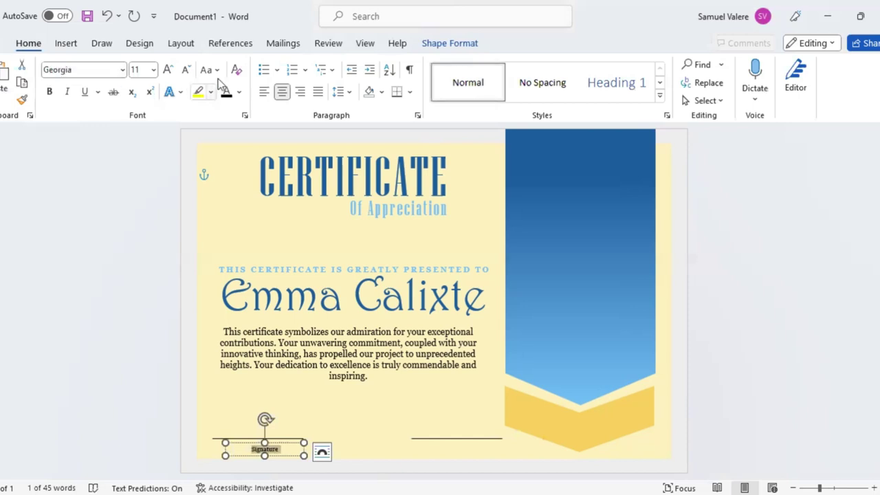
left_click(209, 69)
left_click(248, 128)
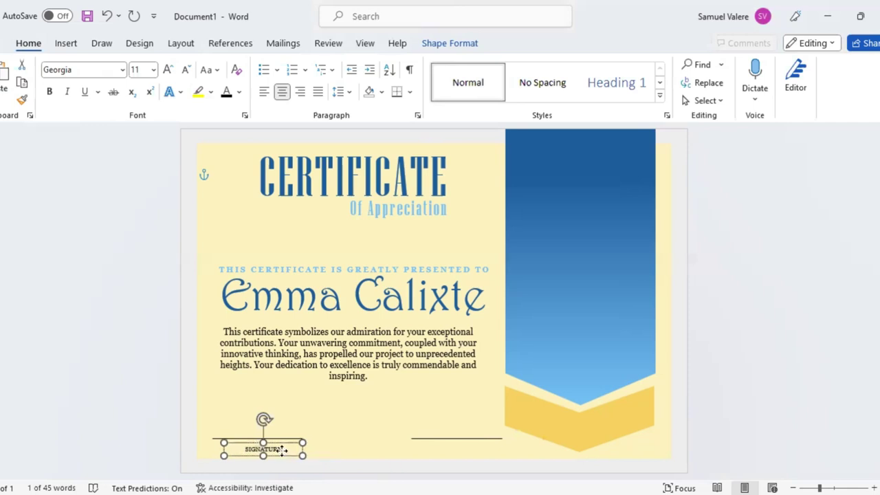
left_click_drag(287, 452, 282, 454)
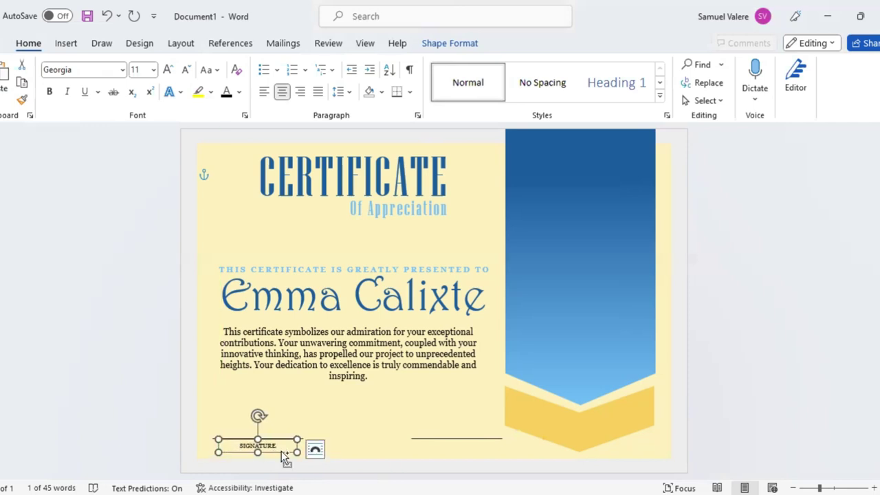
- Copy the SIGNATURE caption beneath the right signature line
key("ctrl+c")
key("ctrl+v")
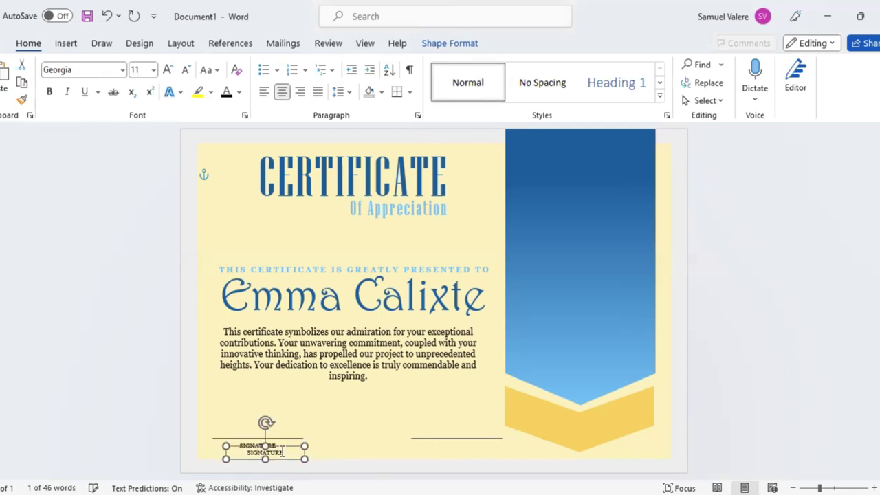
left_click_drag(282, 452, 466, 439)
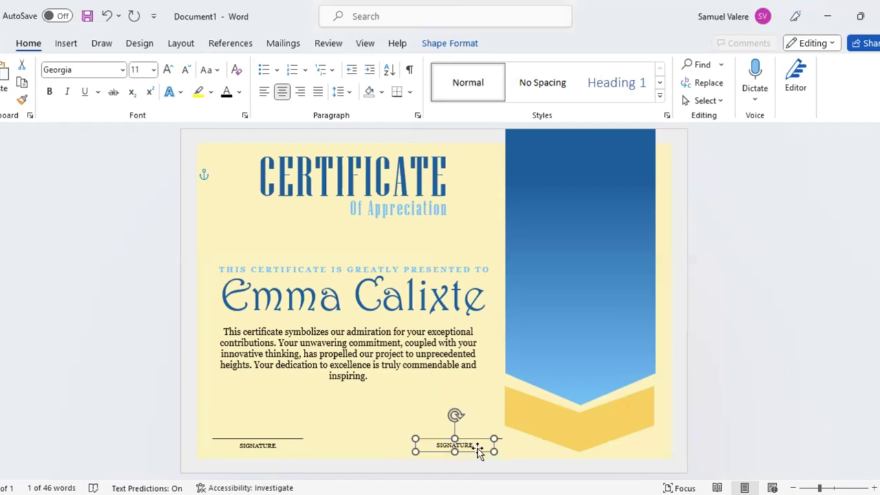
key("Right")
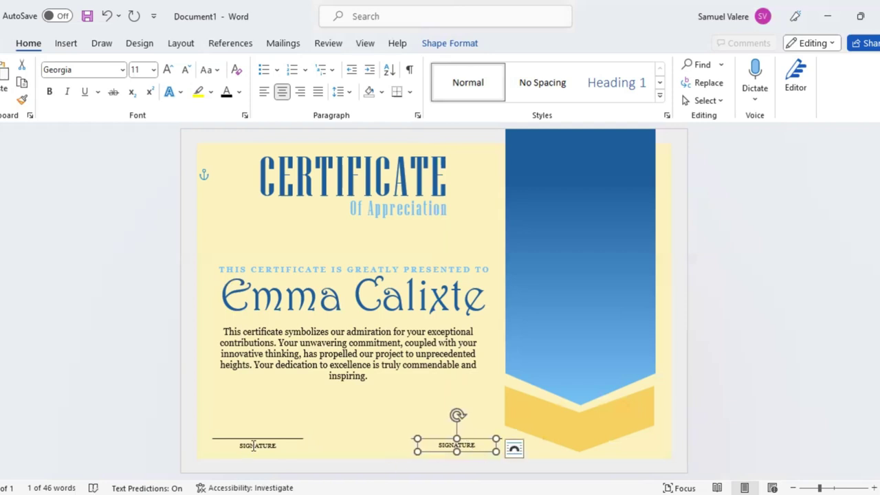
left_click(275, 454)
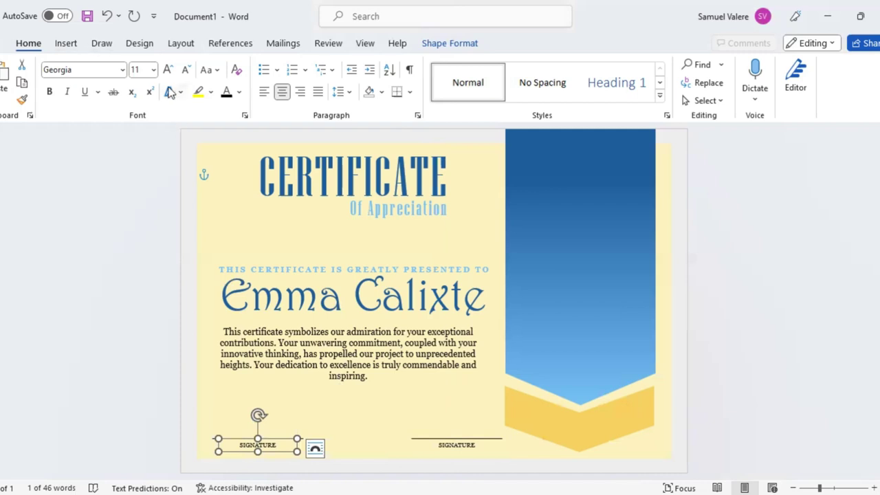
left_click(64, 43)
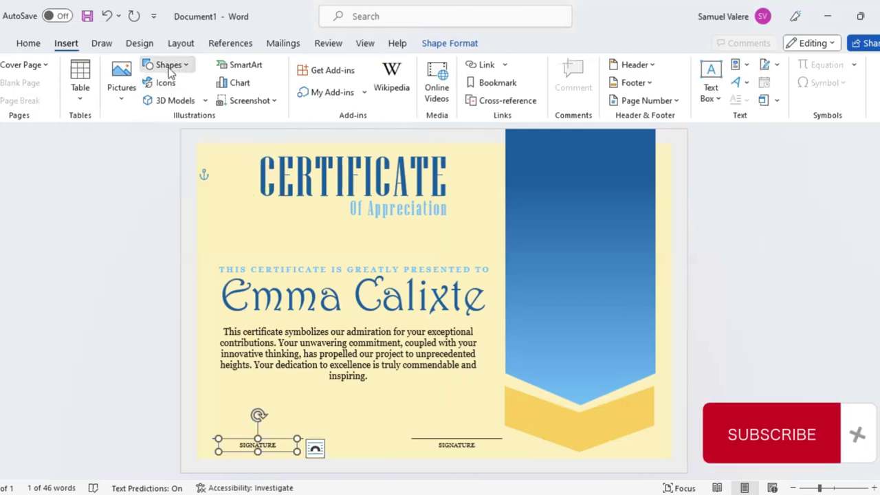
- Draw a chevron on the blue banner, stretch it tall and make its point shallower
left_click(169, 66)
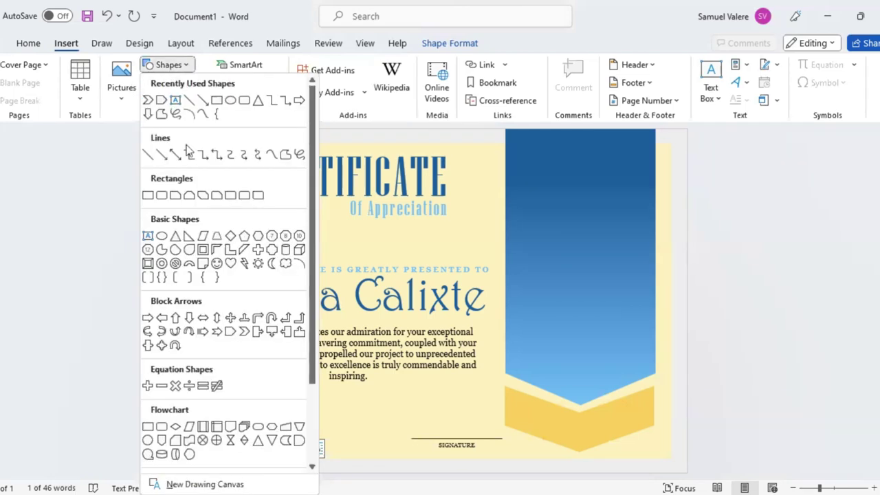
left_click(245, 332)
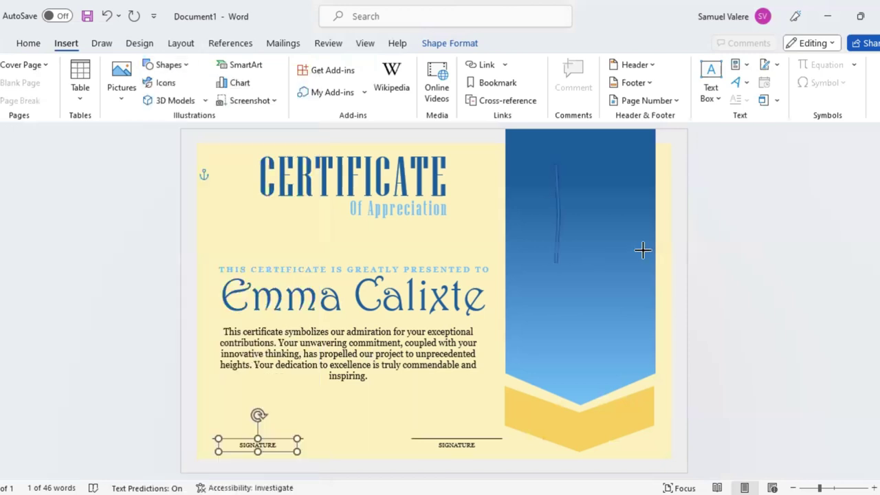
left_click_drag(553, 163, 658, 245)
left_click_drag(581, 168, 576, 205)
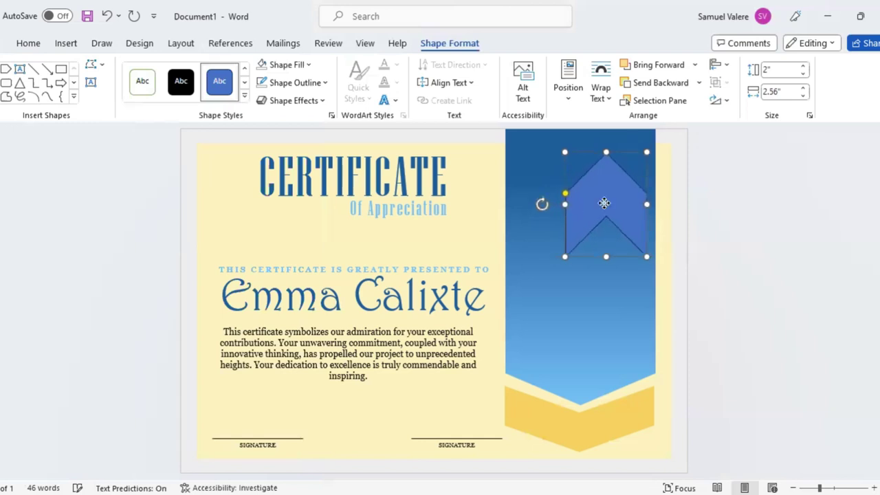
left_click_drag(576, 205, 542, 214)
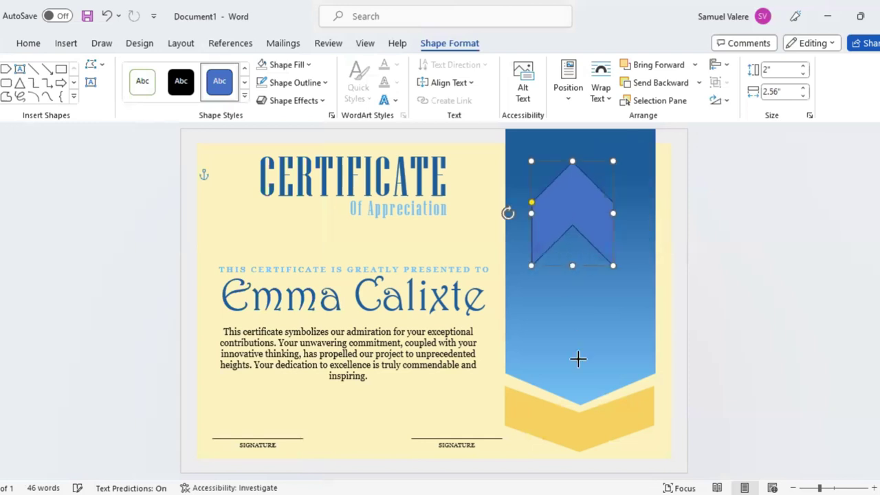
left_click_drag(572, 265, 574, 360)
left_click_drag(528, 205, 529, 178)
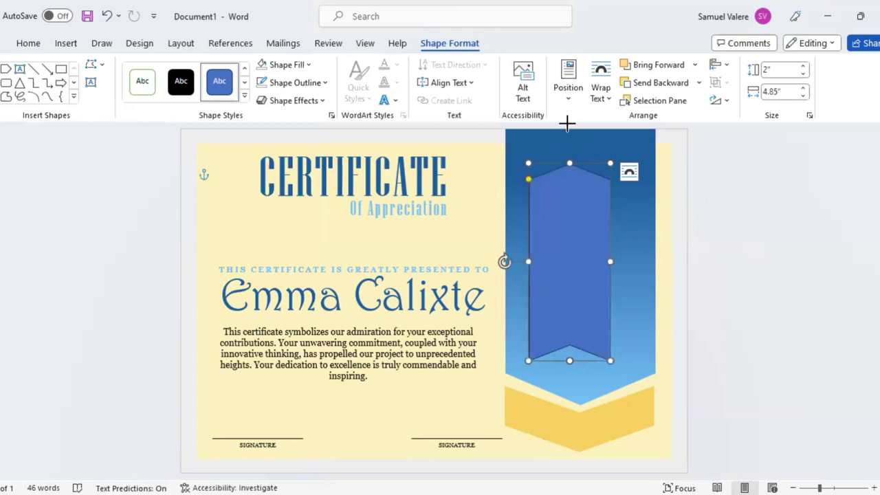
- Stretch the ribbon strip to the page top, position it, and fill it with the recent yellow
left_click_drag(567, 123, 565, 122)
left_click_drag(584, 218, 592, 217)
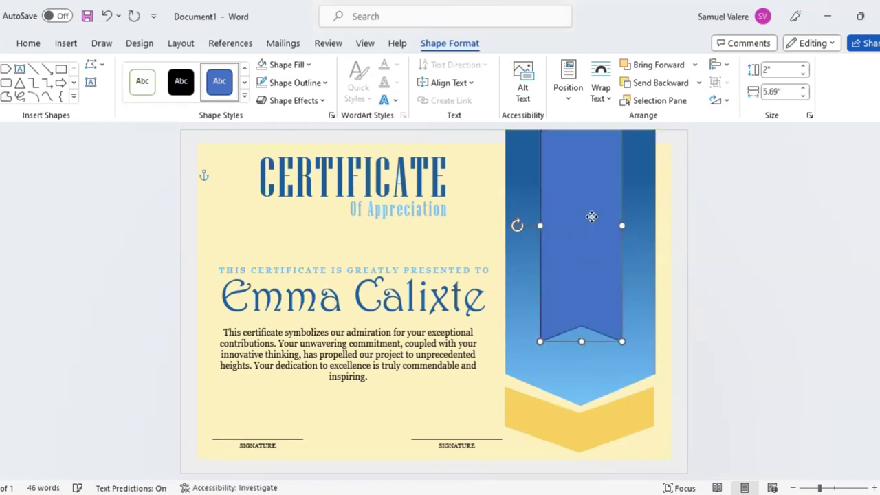
mouse_move(591, 217)
left_mouse_down()
mouse_move(611, 224)
mouse_move(580, 231)
left_mouse_up()
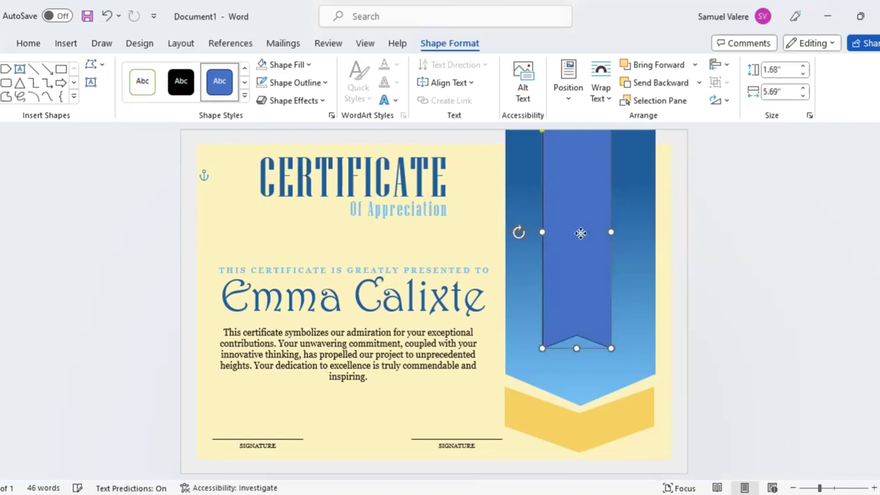
key("ctrl+z")
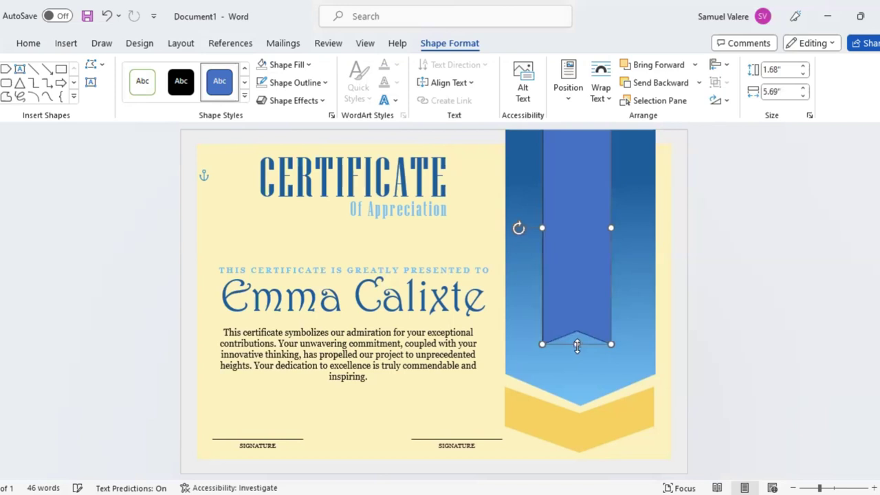
key("ctrl+z")
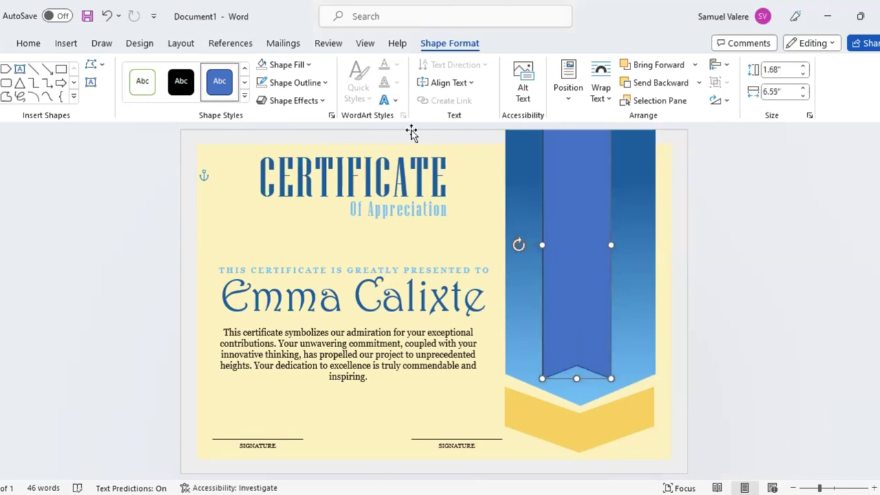
left_click(310, 67)
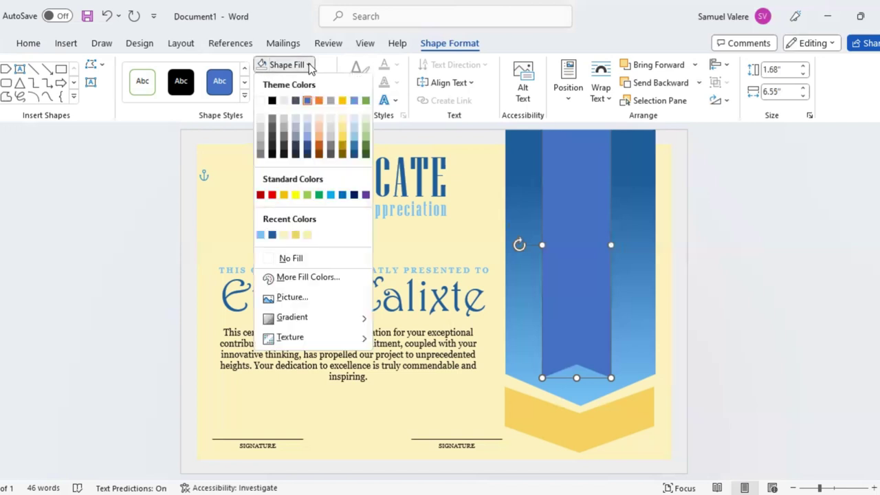
left_click(294, 235)
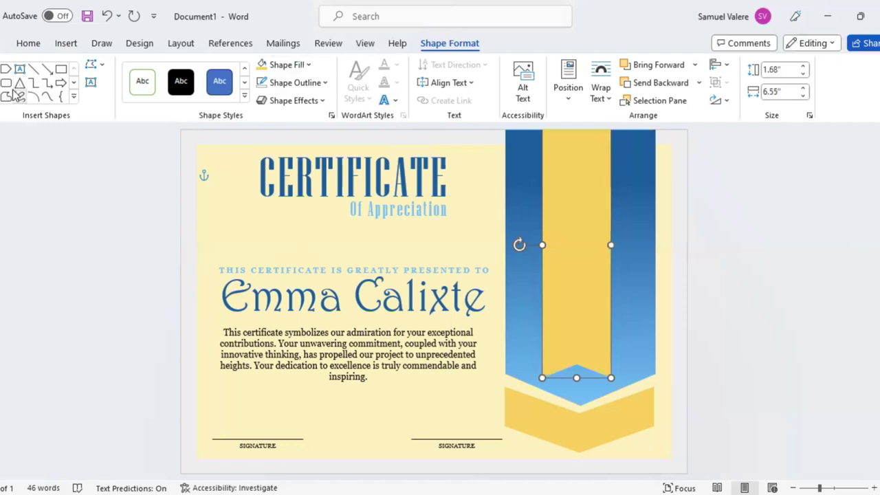
- Draw a 2.68-inch circle over the upper yellow ribbon and remove its outline
left_click(74, 98)
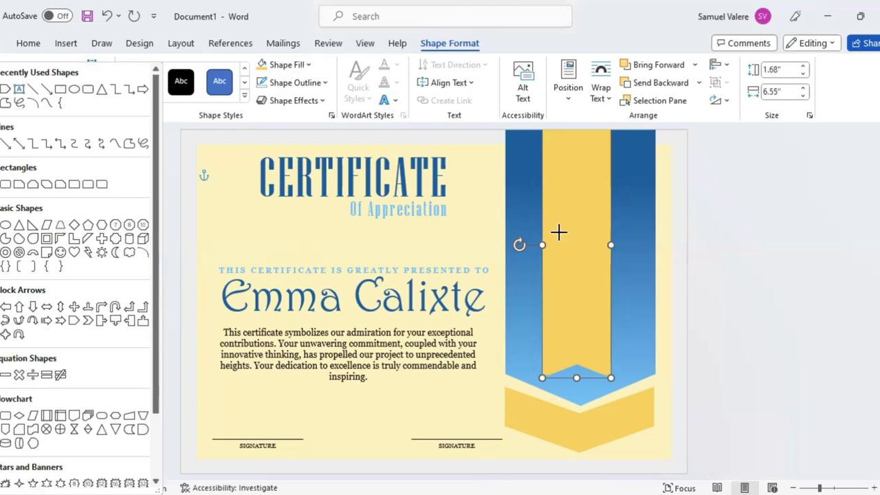
left_click_drag(543, 202, 630, 315)
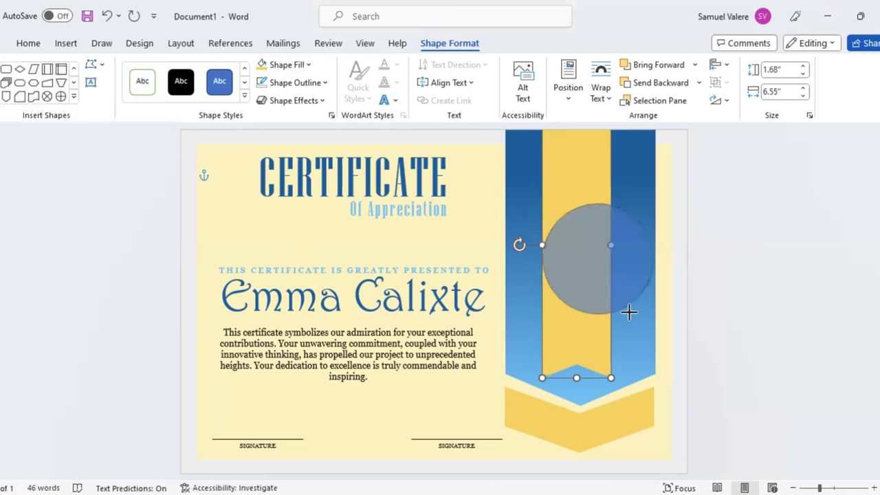
left_click_drag(628, 312, 575, 286)
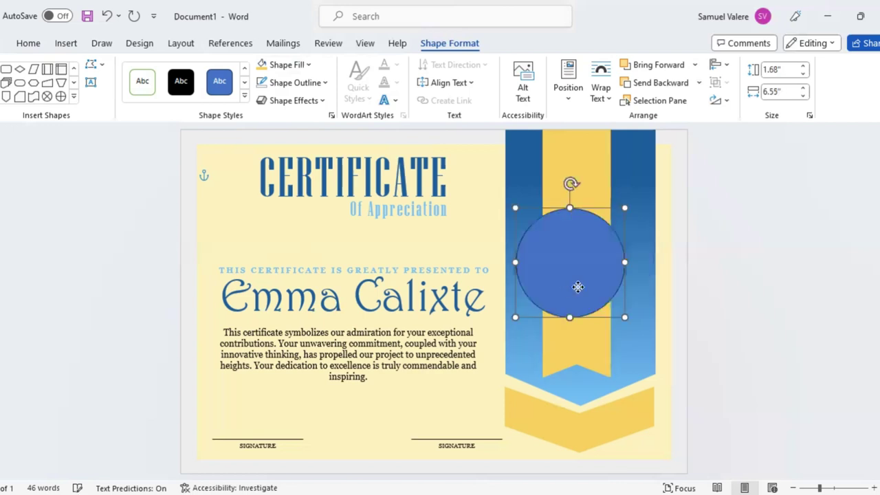
left_click(582, 338)
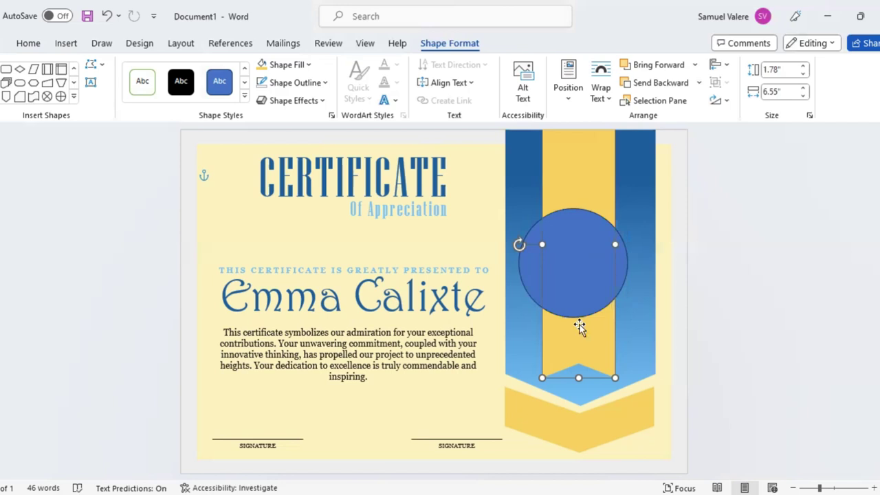
left_click(573, 270)
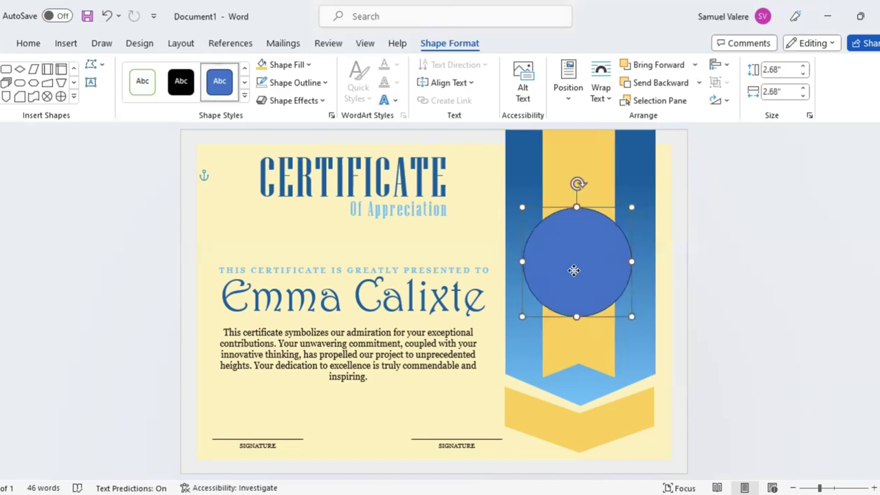
left_click(262, 83)
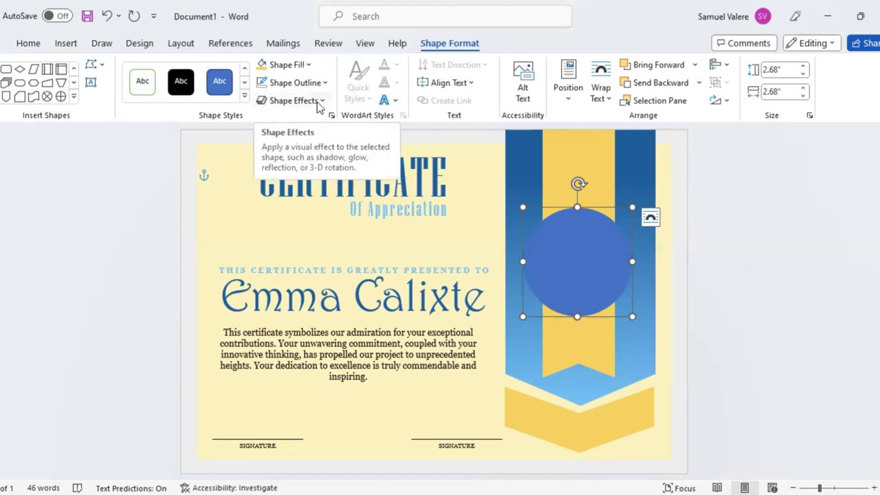
- Fill the circle pale yellow and centre a 2.46-inch golden-yellow circle inside it
left_click(309, 65)
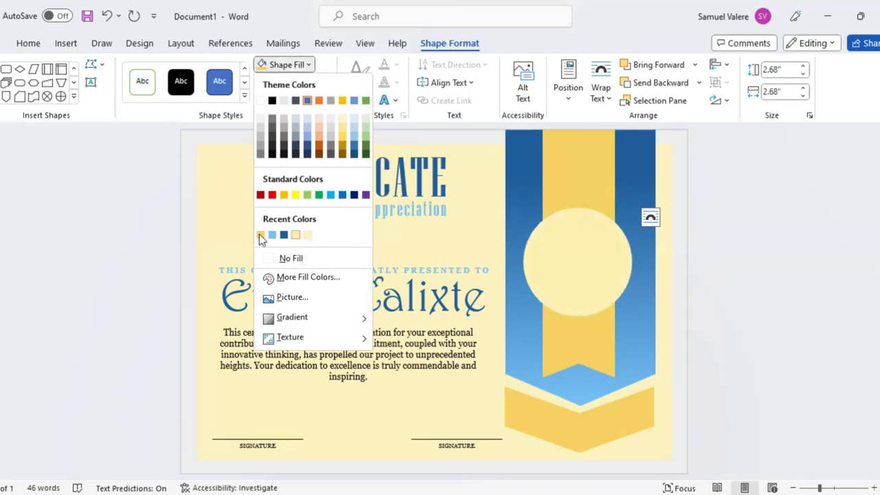
left_click(310, 234)
mouse_move(628, 318)
left_mouse_down()
mouse_move(635, 325)
mouse_move(622, 309)
left_mouse_up()
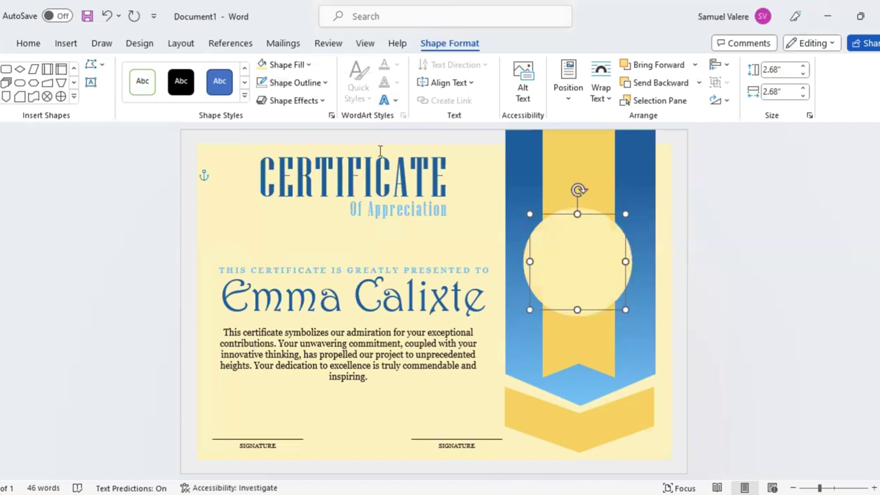
left_click(270, 234)
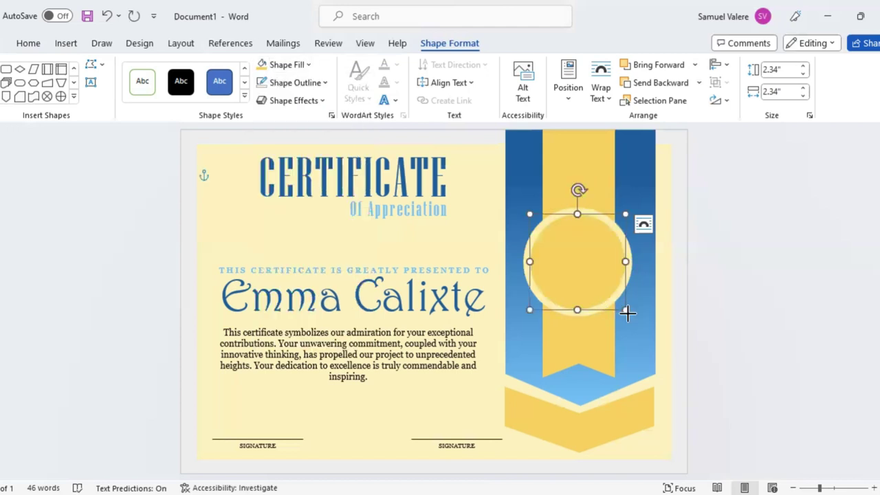
left_click_drag(624, 309, 630, 314)
left_click_drag(579, 274, 577, 270)
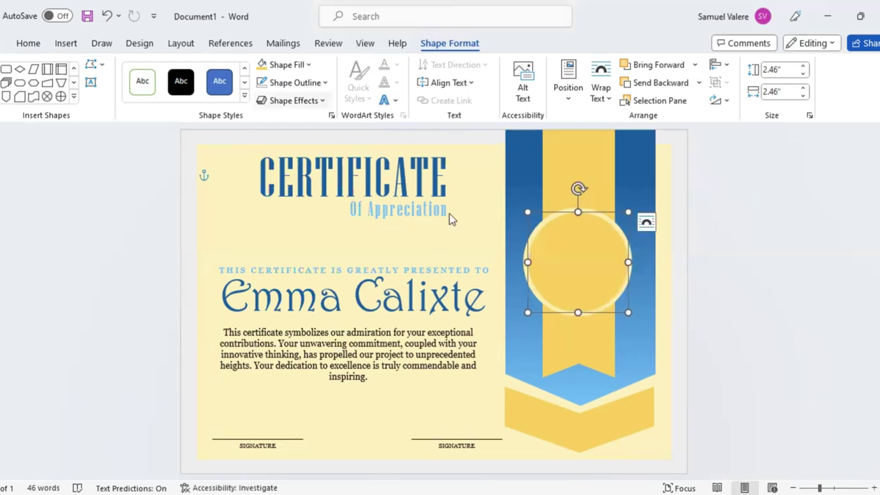
- Apply a raised bevelled preset effect with a soft shadow to the seal's pale outer circle
left_click(291, 100)
mouse_move(303, 128)
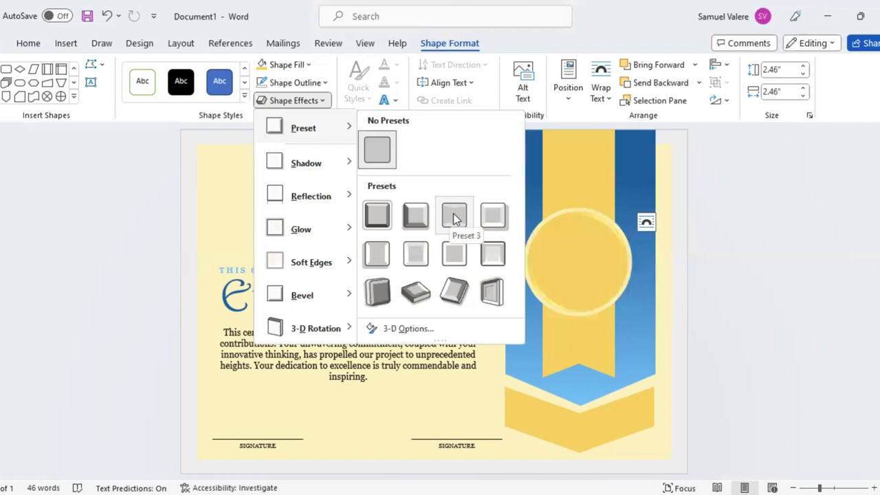
left_click(523, 273)
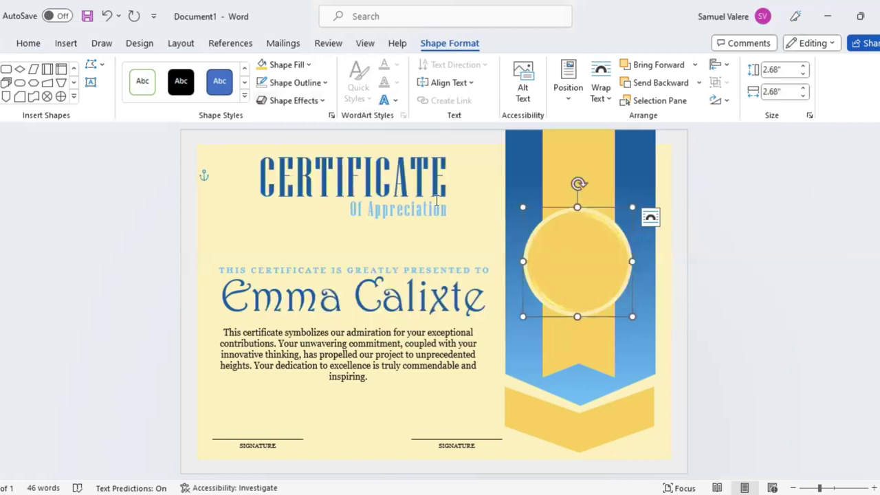
left_click(310, 65)
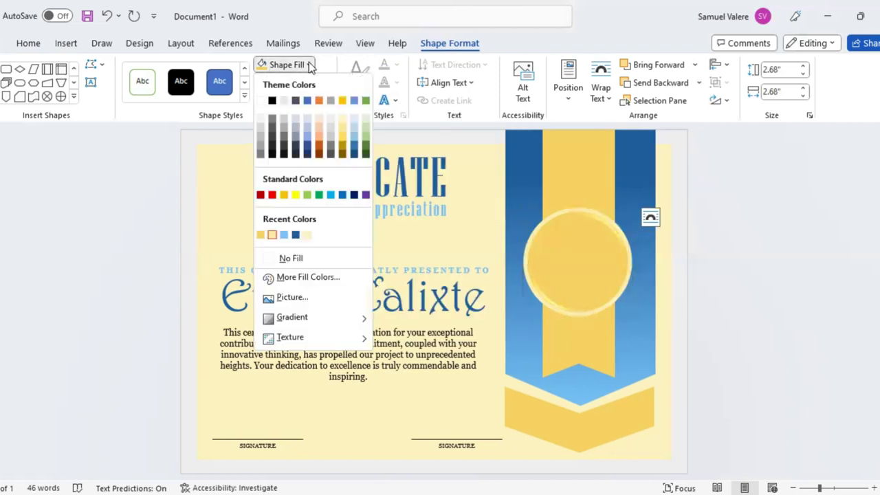
key("Escape")
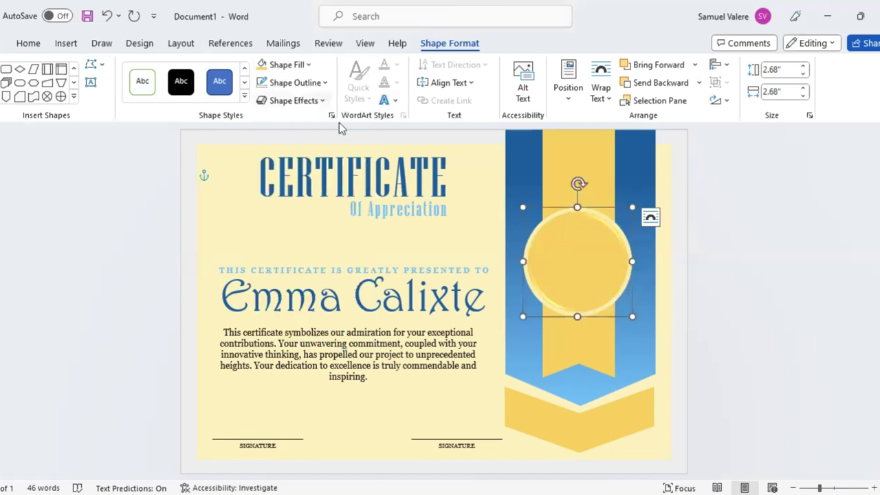
left_click(292, 100)
mouse_move(304, 128)
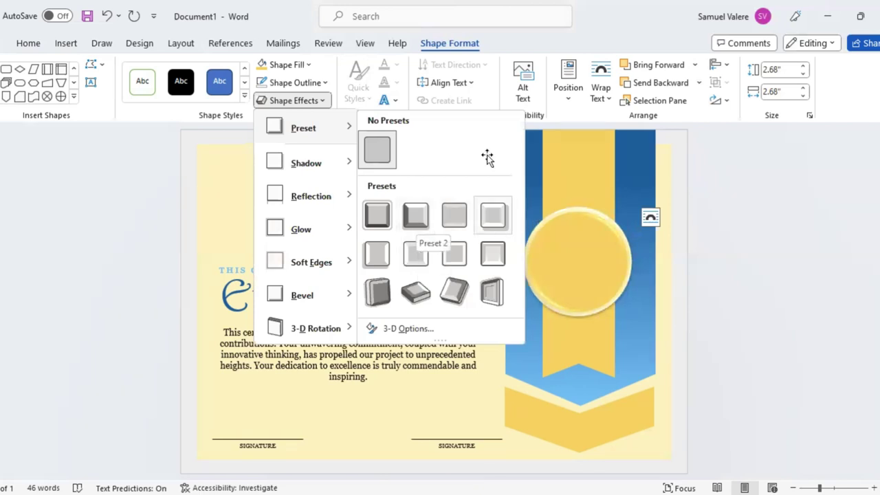
left_click(328, 98)
- Draw a text box across the seal and enter the centred word 'Best'
left_click(90, 81)
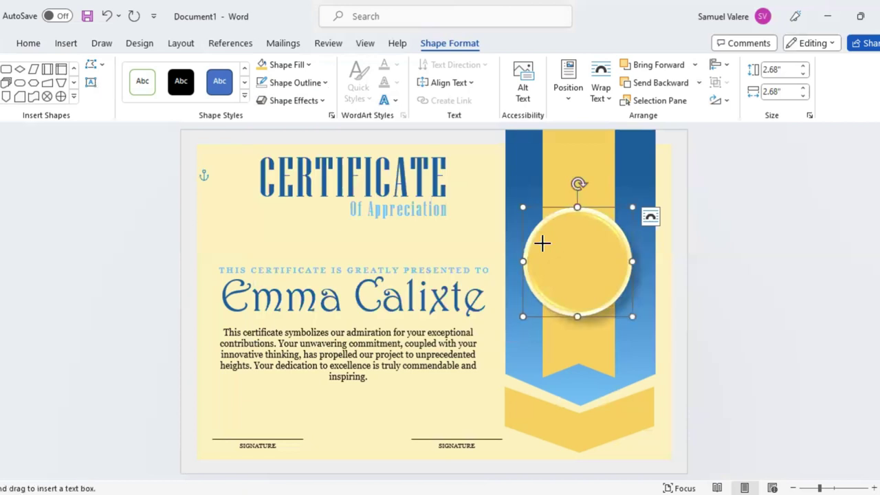
left_click_drag(543, 244, 617, 253)
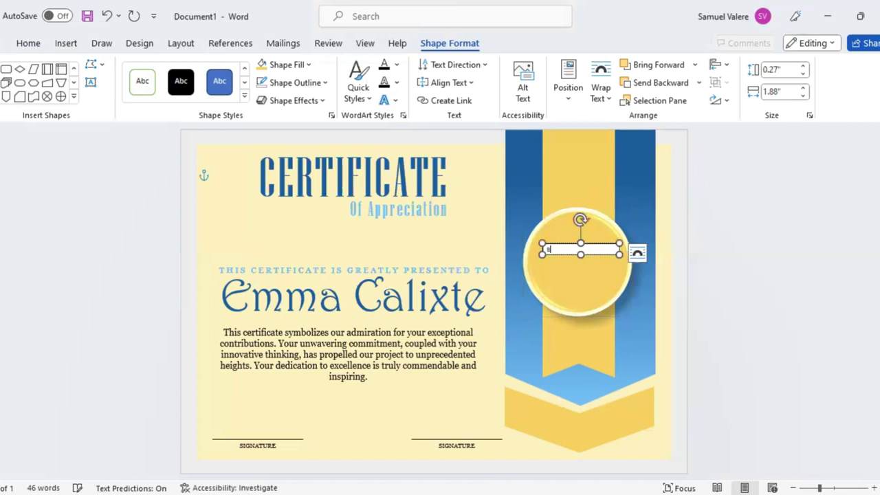
type("test")
type("Be")
type("st")
key("ctrl+a")
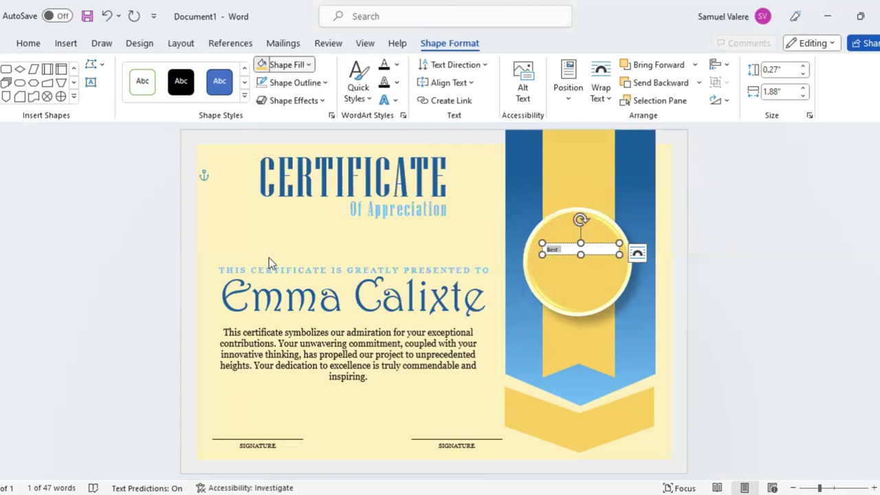
left_click(36, 40)
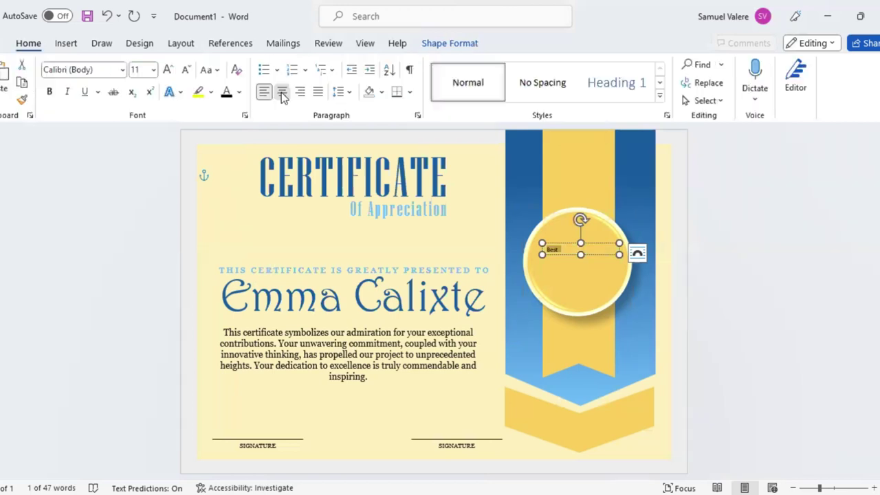
left_click(282, 95)
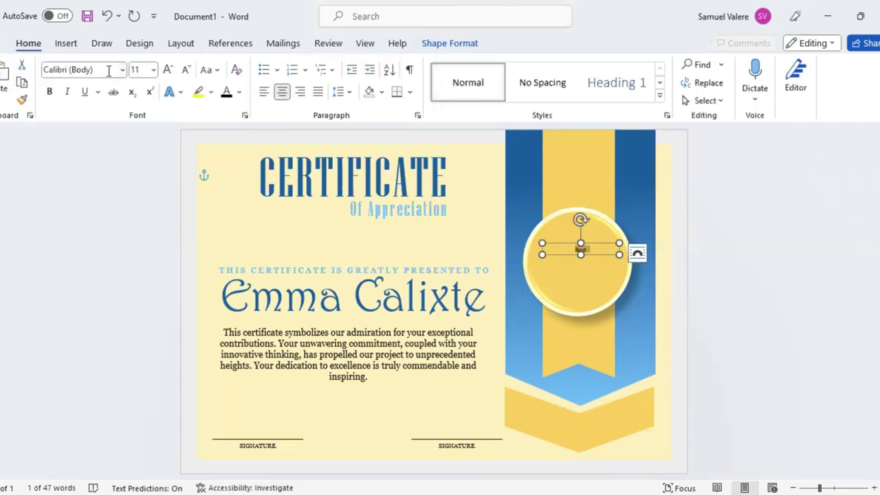
- Set 'Best' to 48-pt Niagara Solid and make its text box taller to fit
left_click(107, 71)
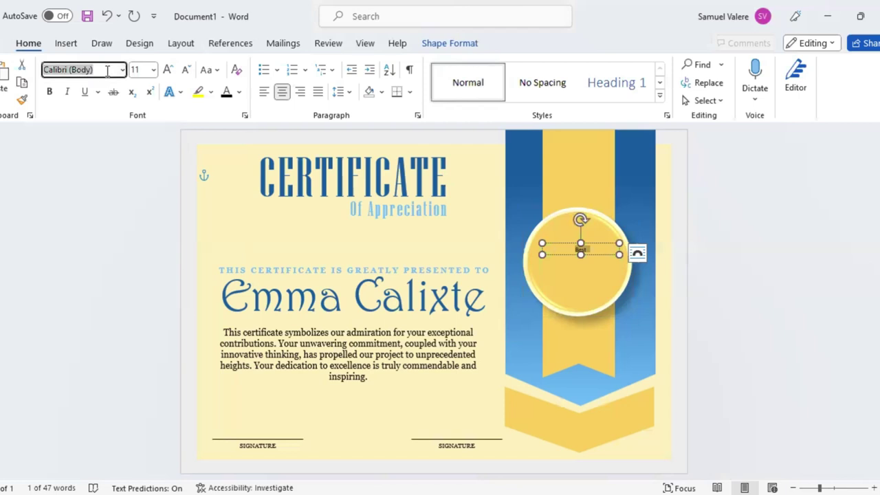
type("Niagara Solid")
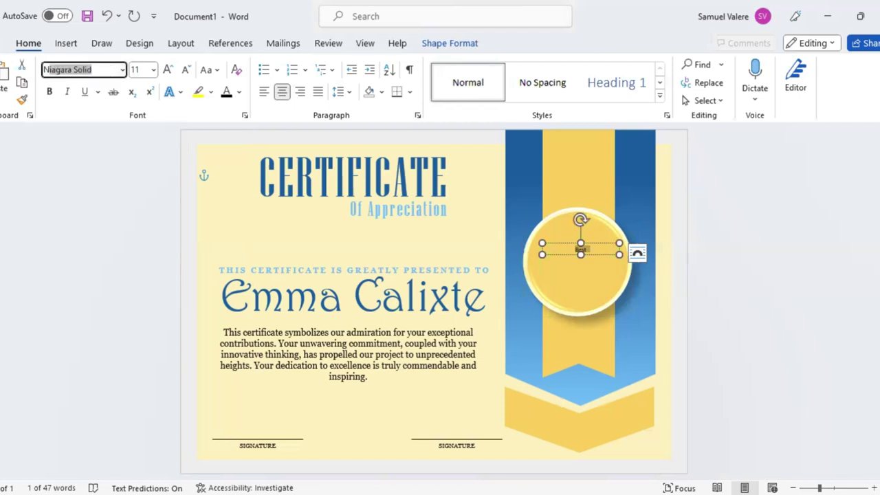
key("Return")
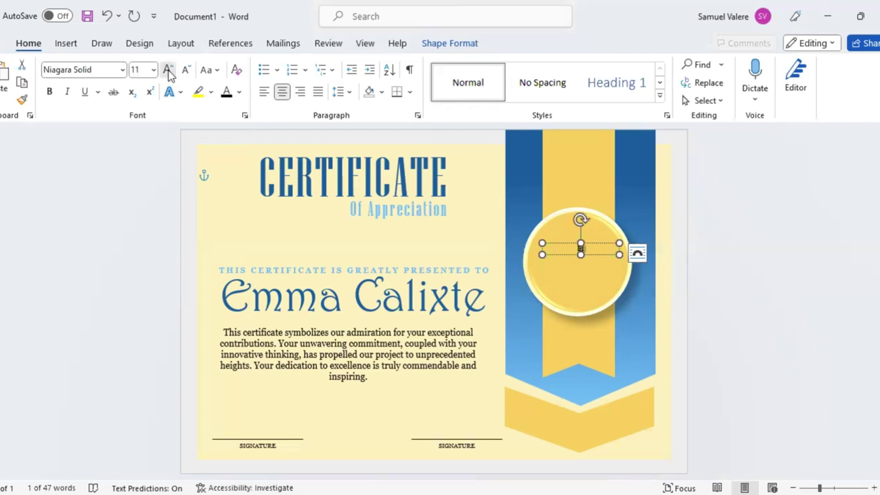
left_click(168, 71)
left_click(169, 71)
left_click(168, 71)
left_click(168, 71)
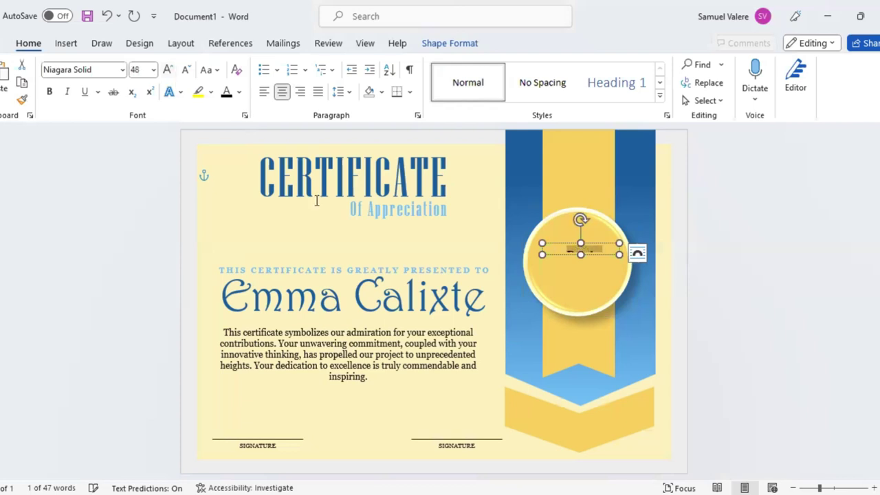
left_click_drag(581, 254, 580, 276)
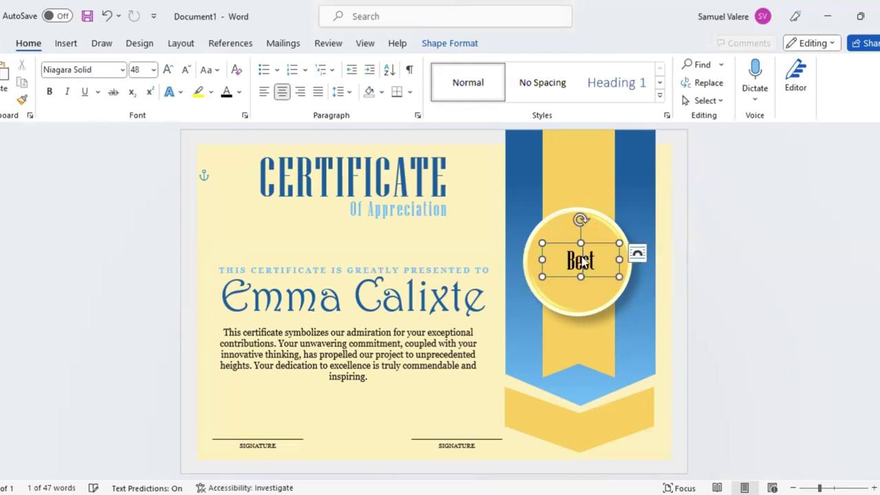
double_click(582, 261)
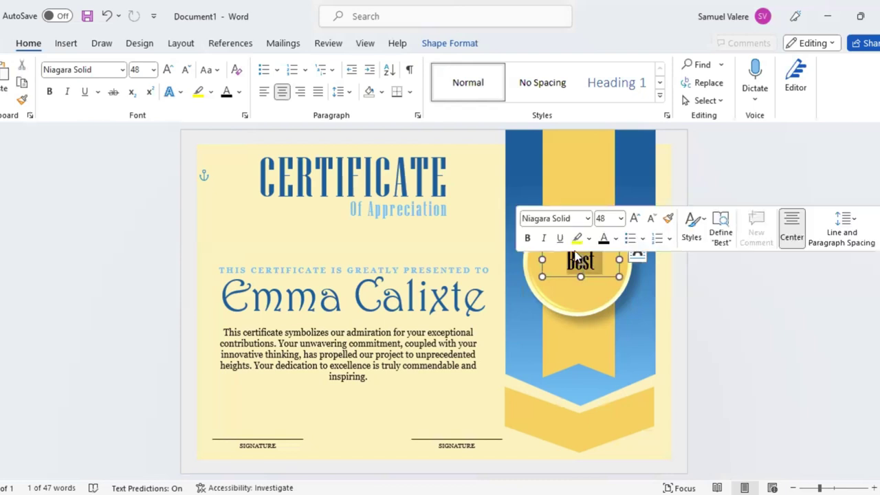
- Colour 'Best' in bold Edwardian Script ITC, move it up, and place a copy below
left_click(615, 239)
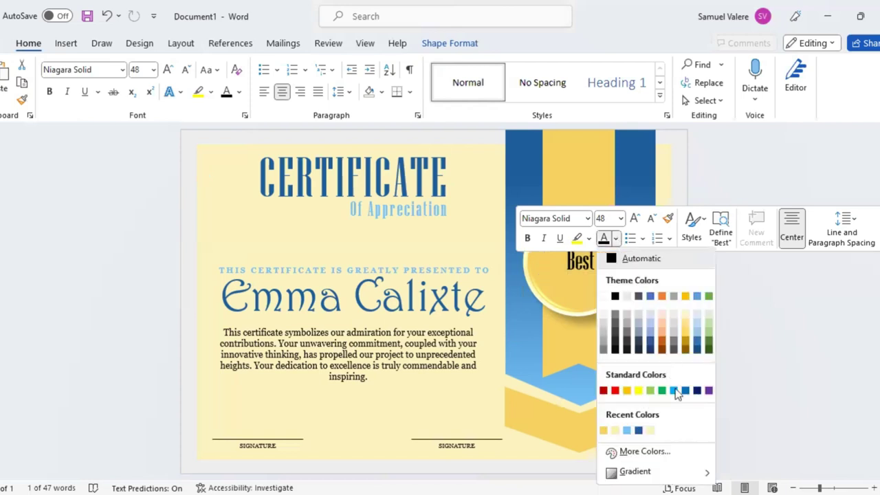
left_click(590, 277)
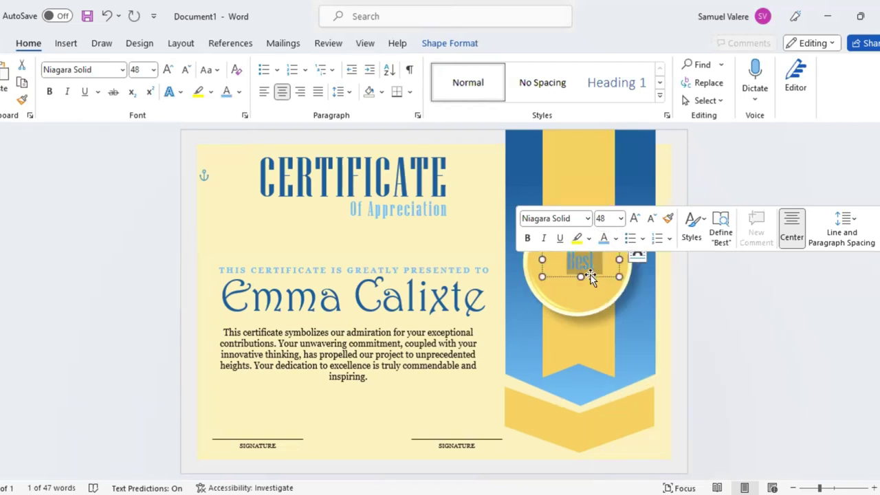
left_click(576, 217)
type("Edwardian Script ITC")
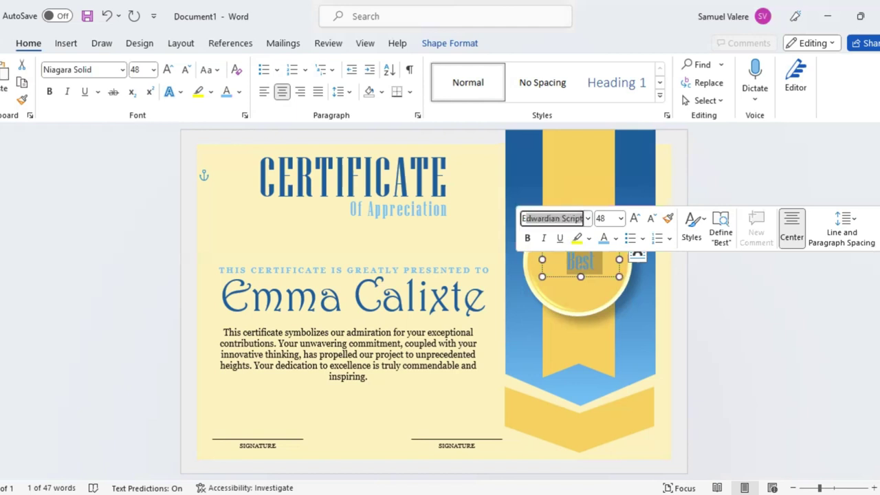
key("Return")
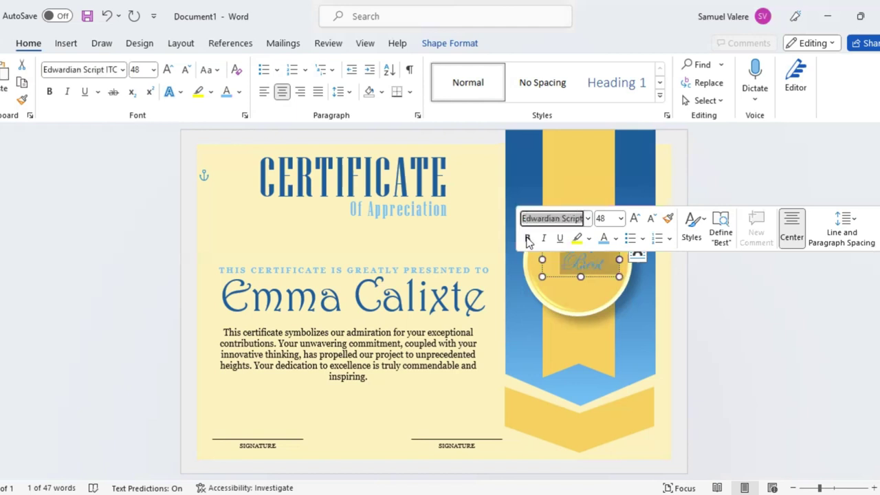
left_click(527, 240)
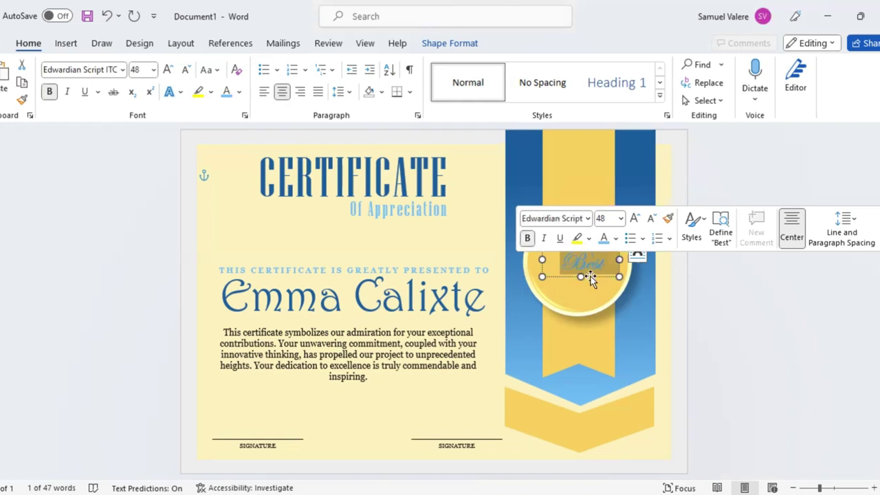
key("Up")
key("Up")
key("Up")
key("Up")
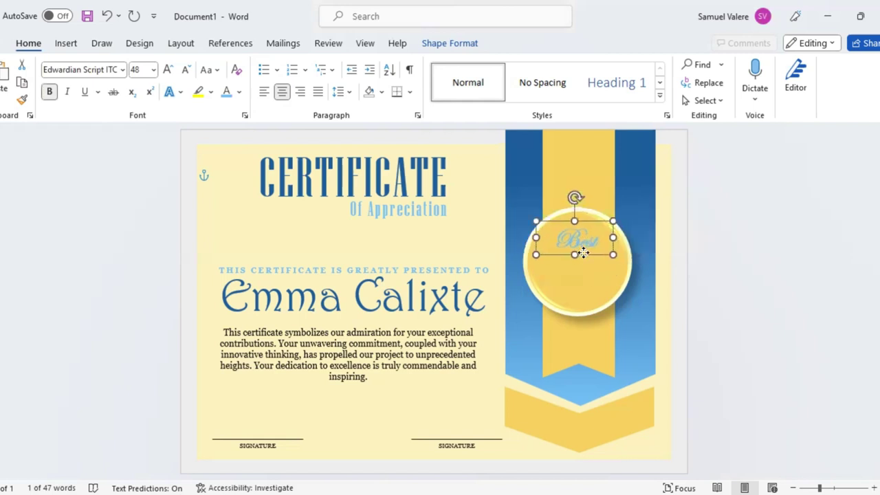
left_click_drag(582, 253, 582, 281)
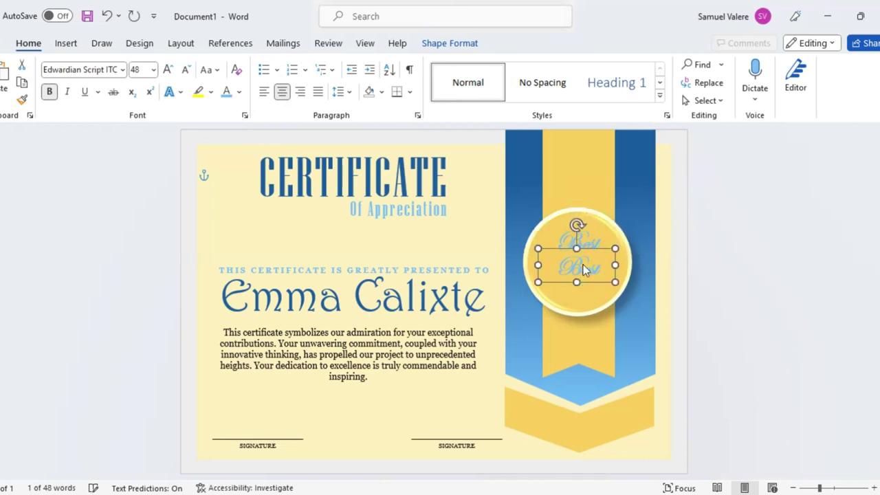
- Change the copied text to 'Award' in 72-pt Niagara Solid, resizing its box beneath 'Best'
double_click(583, 269)
type("Awar")
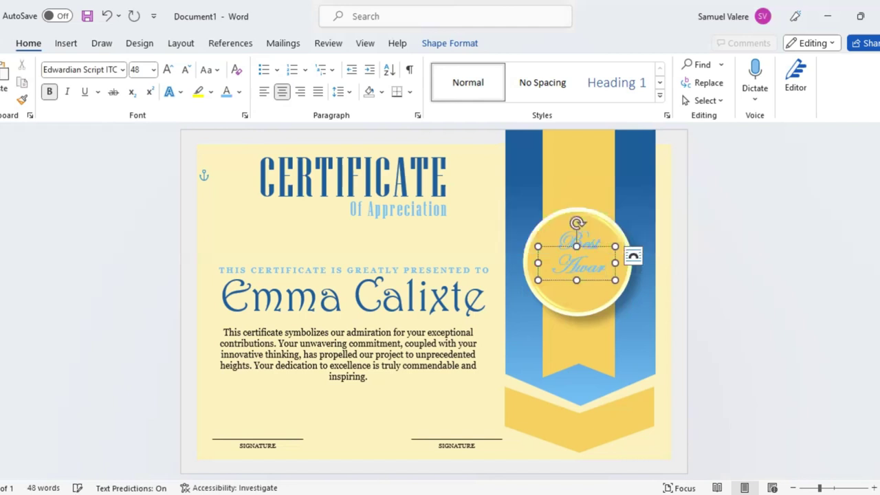
type("d")
double_click(578, 270)
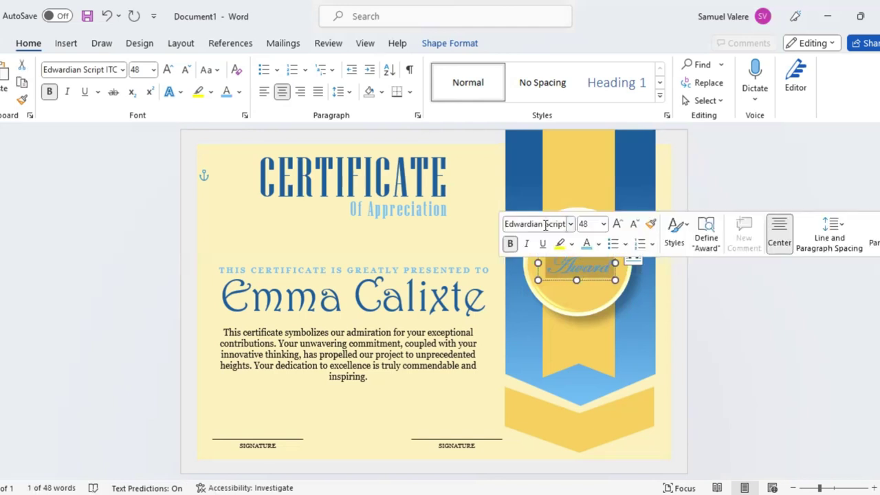
left_click(543, 223)
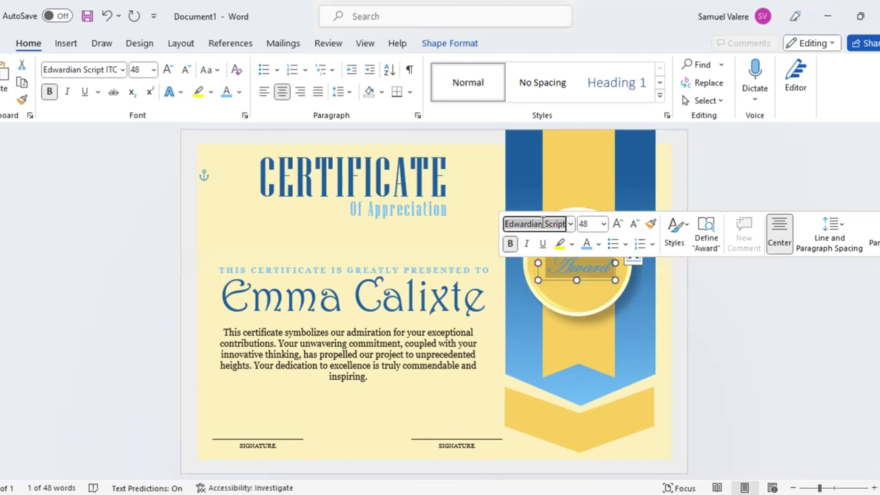
type("Niagara Solid")
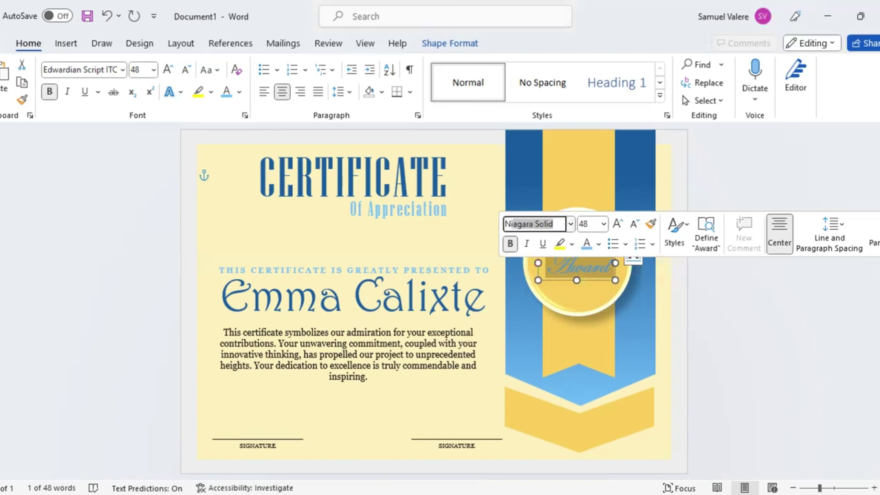
key("Return")
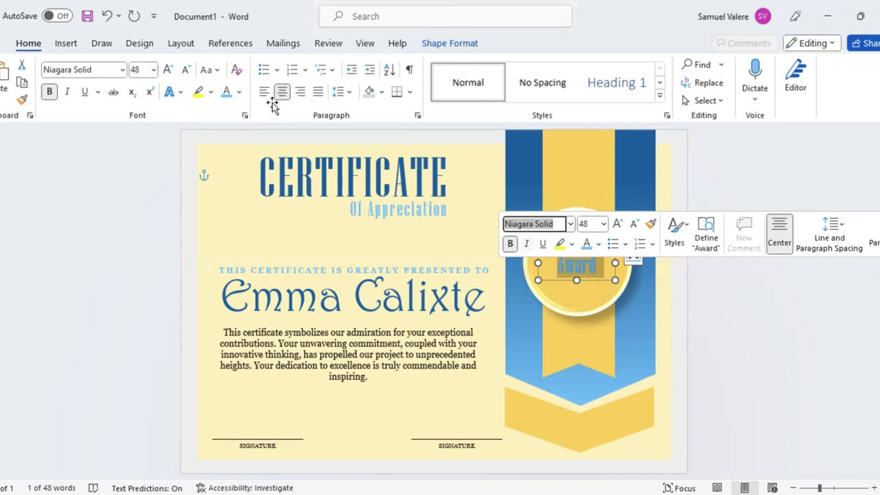
left_click(168, 72)
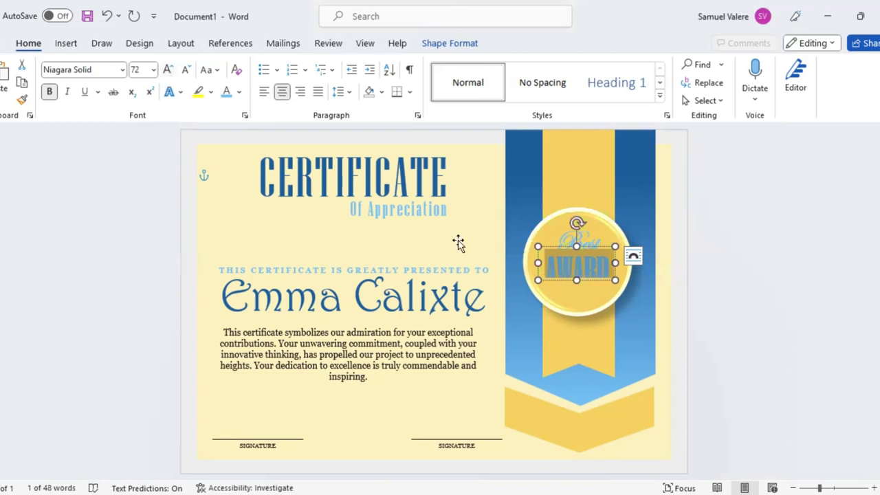
left_click(574, 283)
left_click_drag(575, 282, 576, 289)
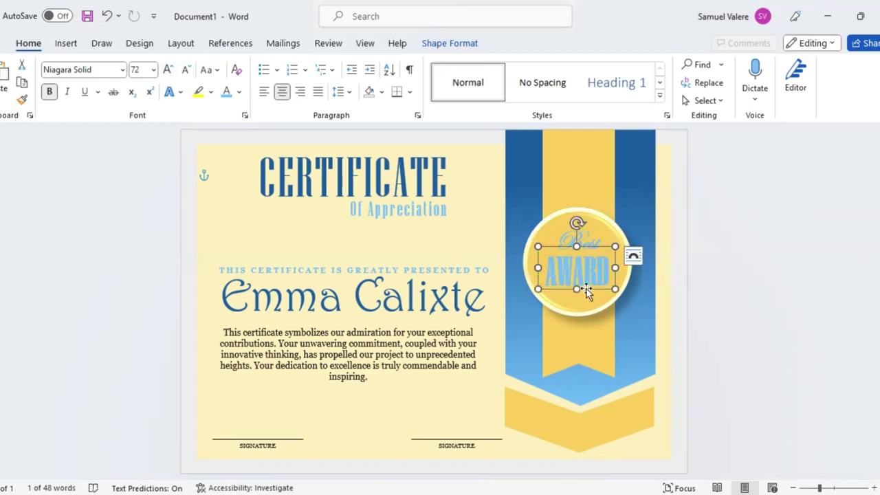
left_click_drag(584, 288, 589, 287)
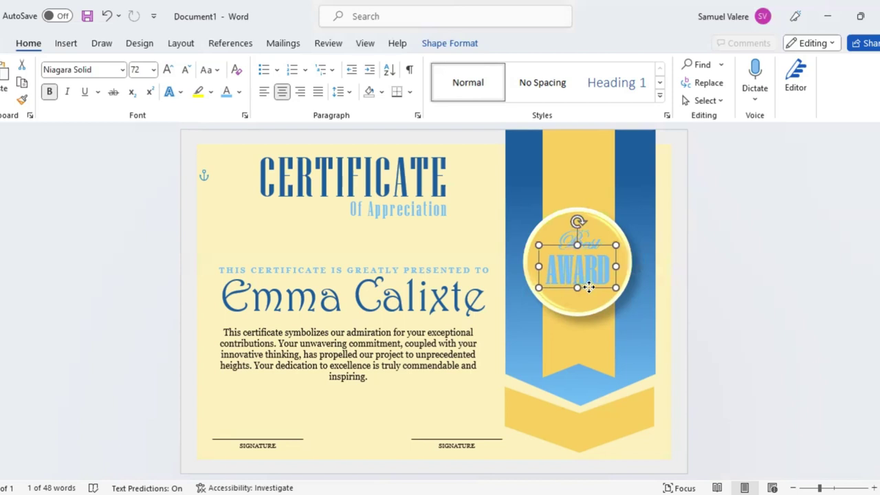
- Colour the AWARD text dark blue
left_click_drag(588, 288, 590, 289)
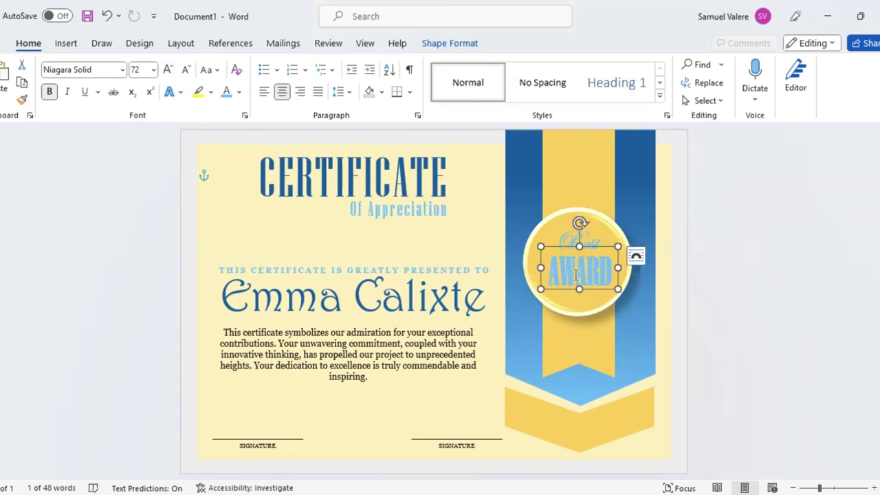
double_click(576, 275)
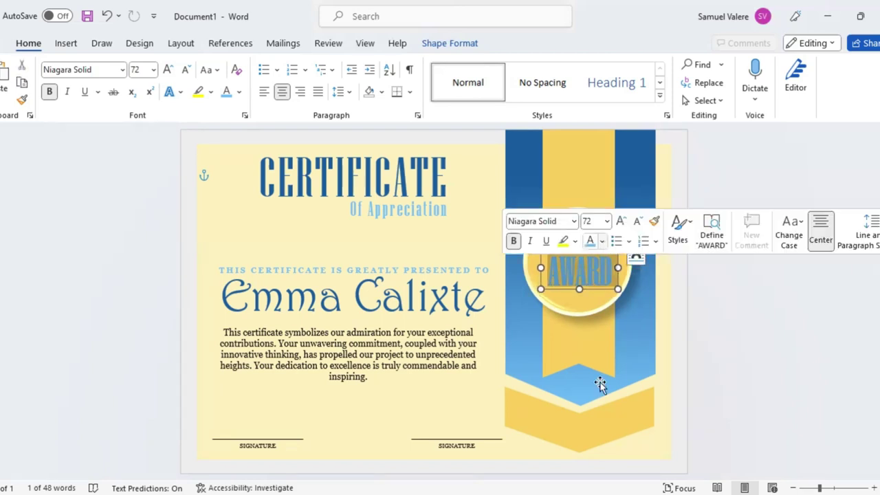
left_click(601, 240)
left_click(605, 296)
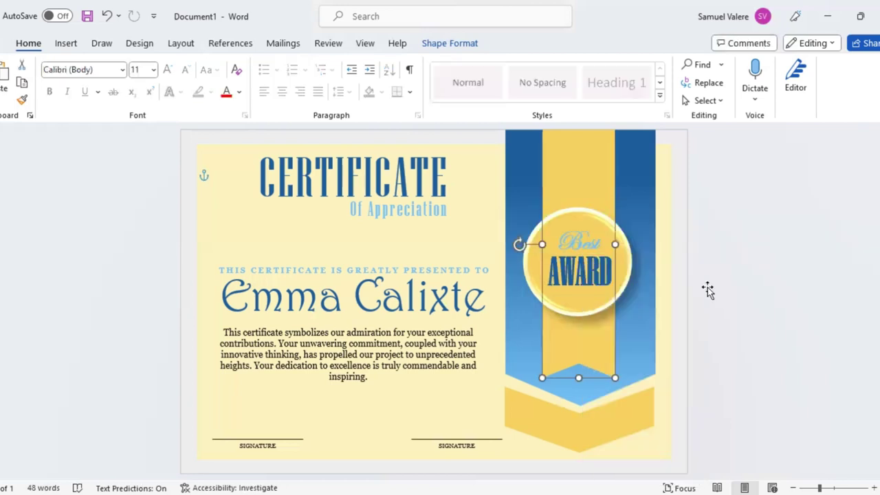
left_click(708, 294)
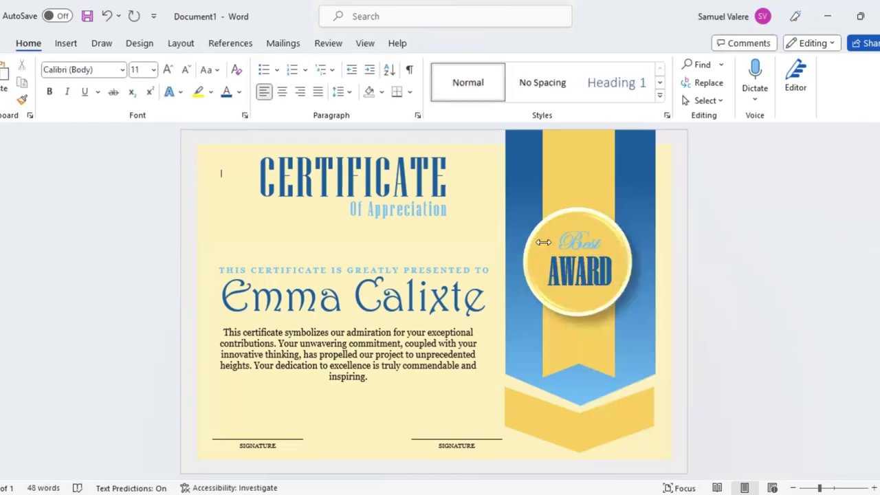
- Widen the yellow ribbon to the left and shift it slightly right and up behind the seal
left_click_drag(543, 242, 534, 243)
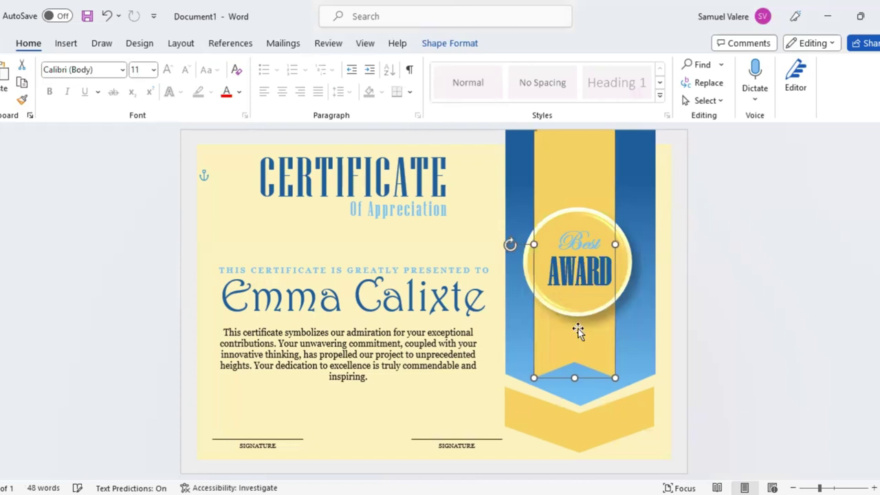
left_click_drag(577, 331, 582, 327)
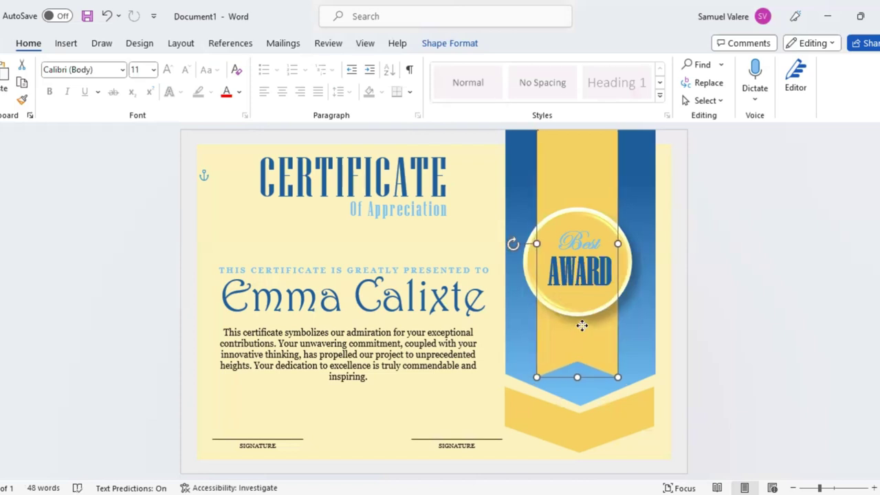
left_click_drag(582, 325, 581, 325)
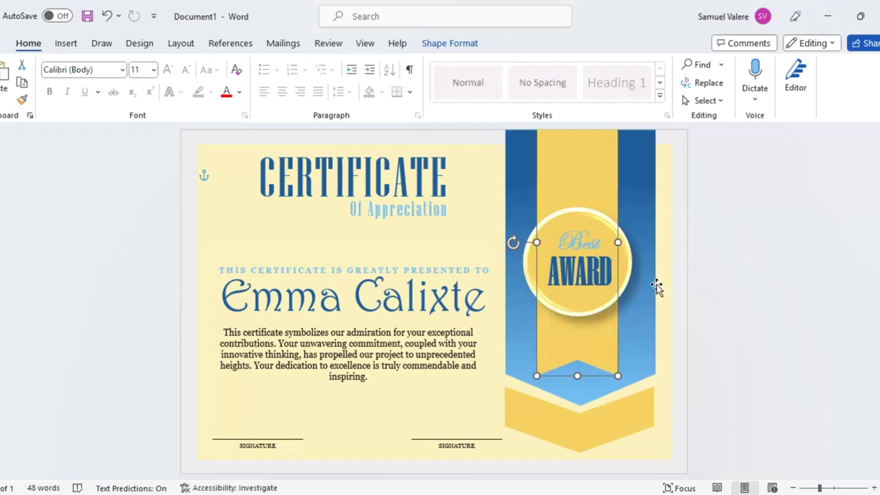
left_click(675, 264)
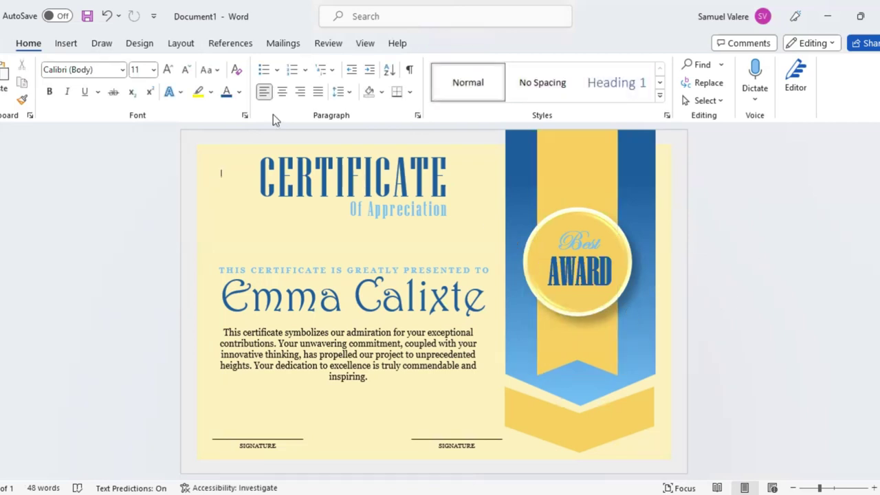
- Draw a vertical line down the ribbon's left side and send it behind the AWARD seal
left_click(66, 43)
left_click(169, 66)
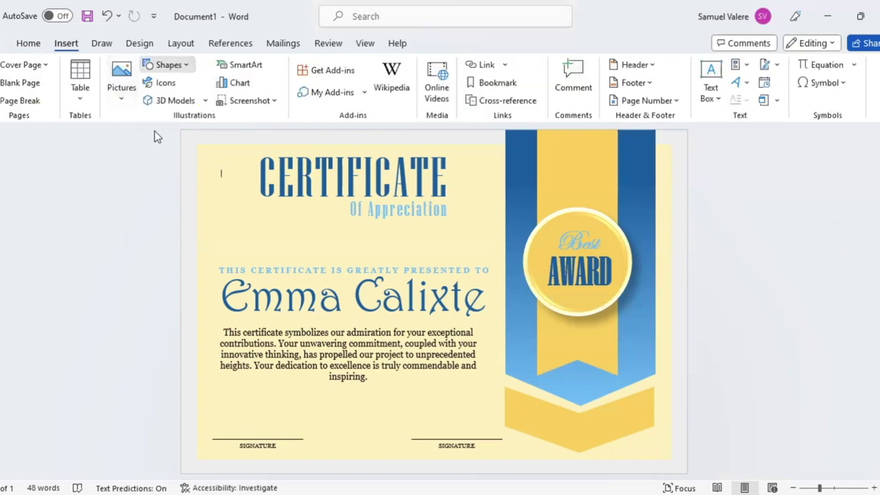
left_click(149, 156)
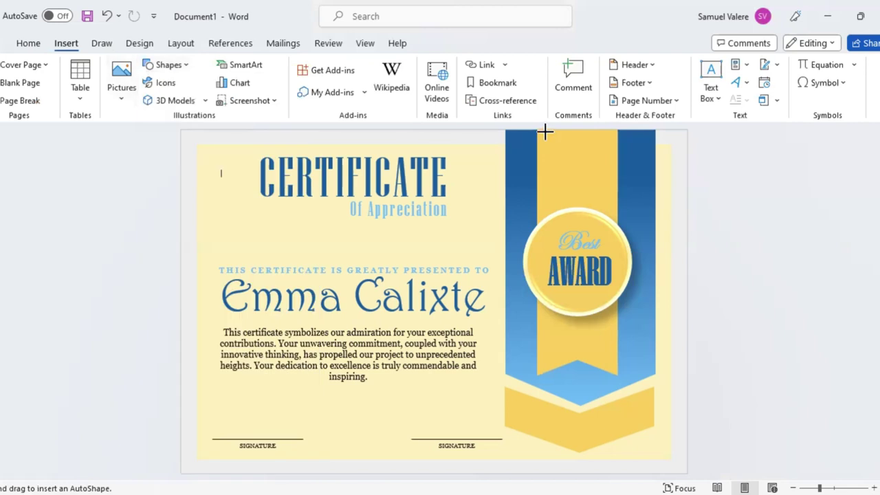
left_click_drag(546, 131, 546, 367)
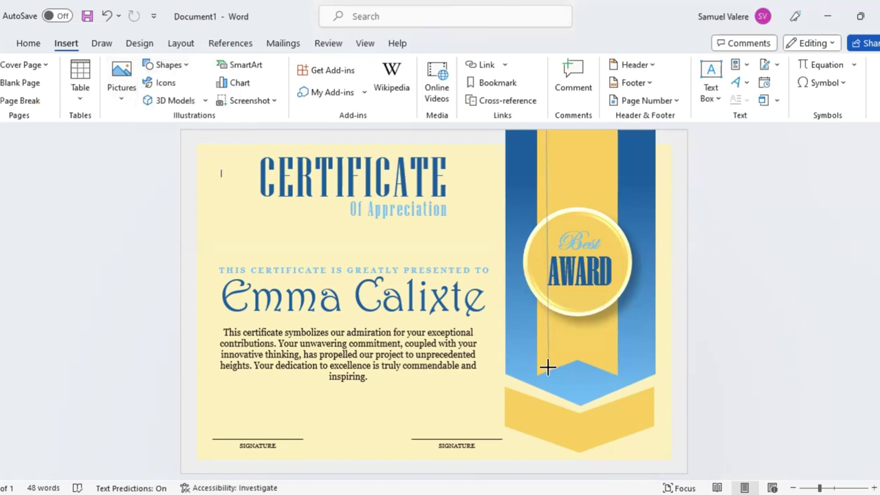
left_click_drag(547, 368, 548, 367)
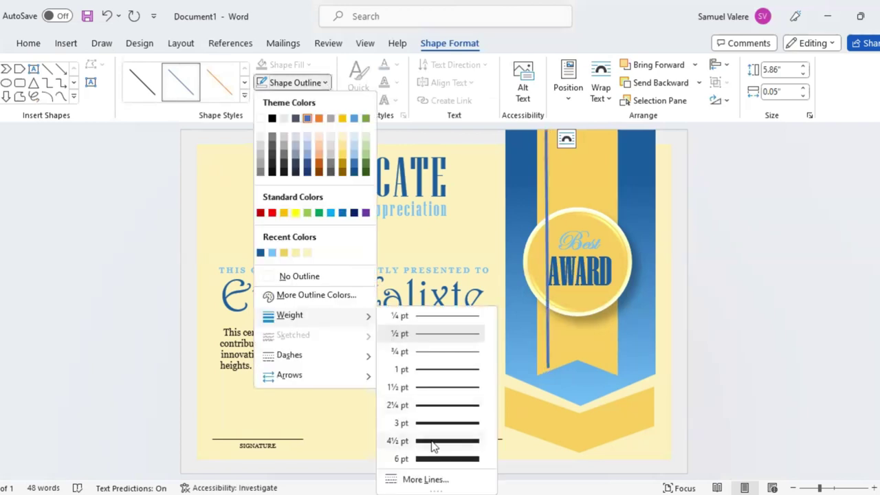
left_click(509, 321)
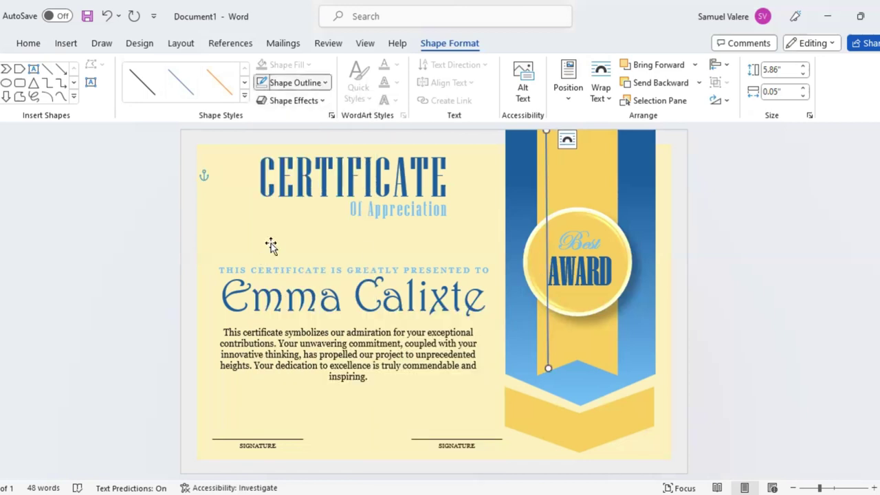
left_click(647, 84)
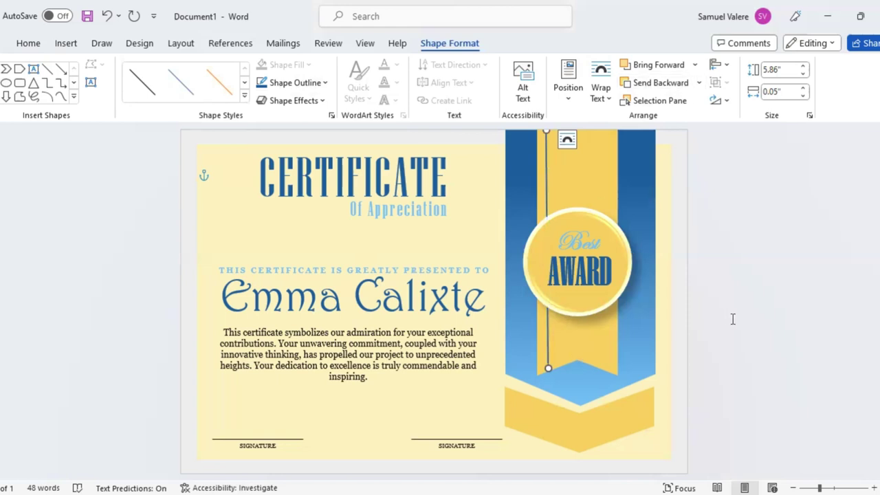
left_click(547, 347)
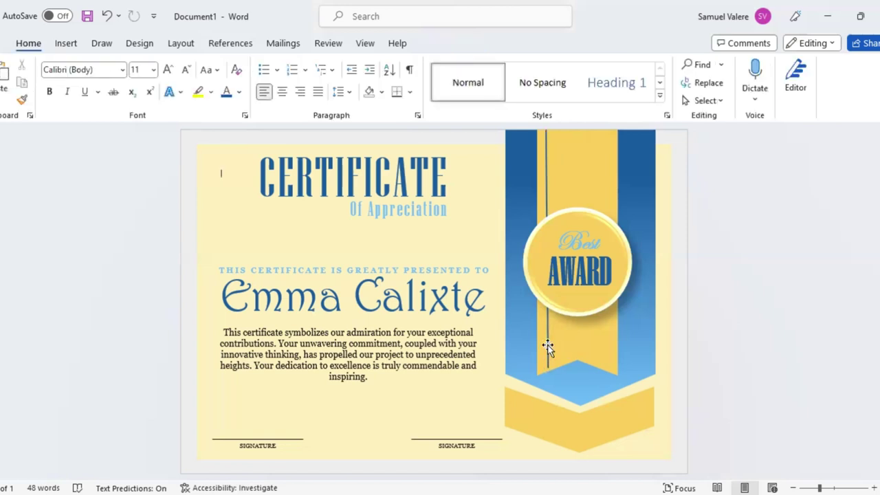
- Set the vertical line's outline weight to 6 pt
left_click(548, 347)
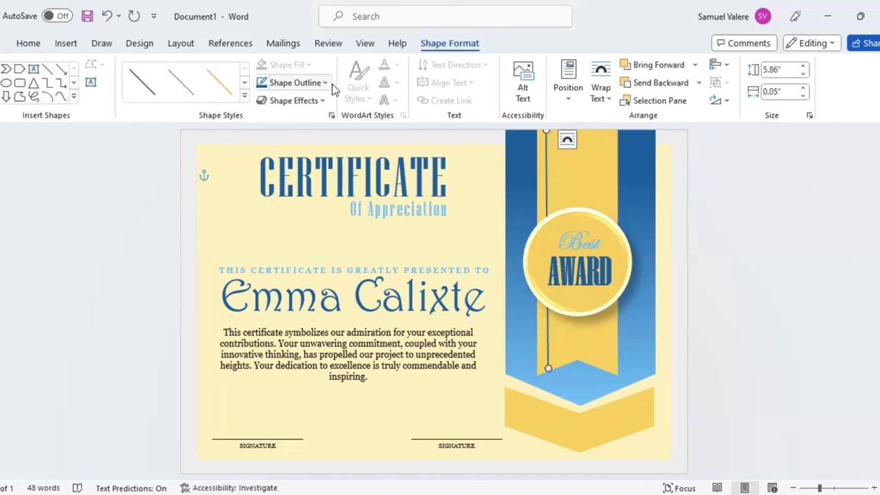
left_click(324, 82)
mouse_move(290, 315)
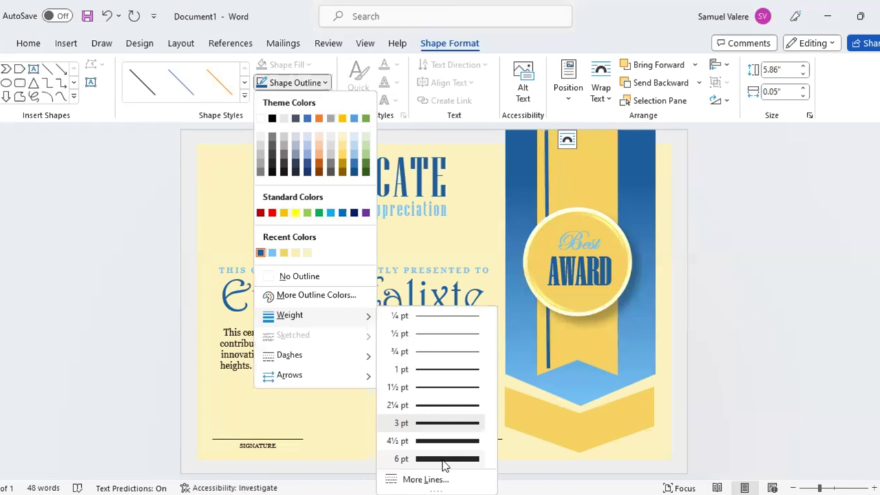
left_click(541, 361)
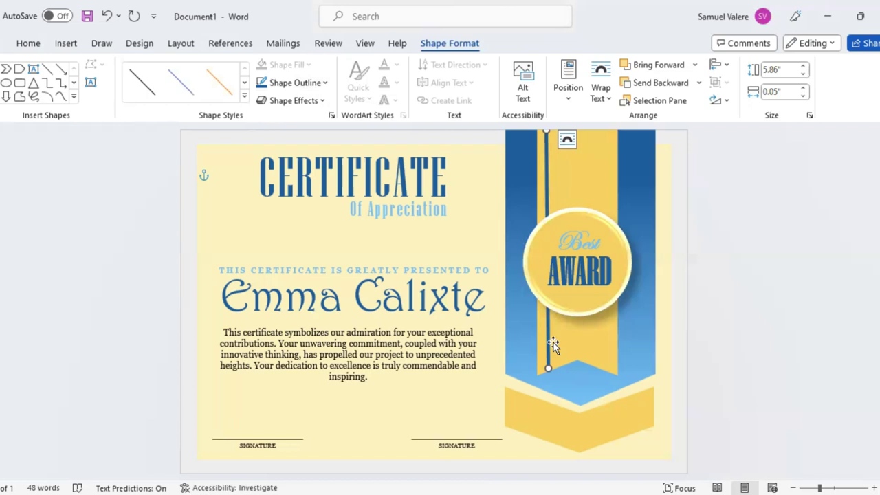
- Duplicate the line onto the ribbon's right edge, send it behind the seal, and select both lines
left_click_drag(553, 343, 603, 233)
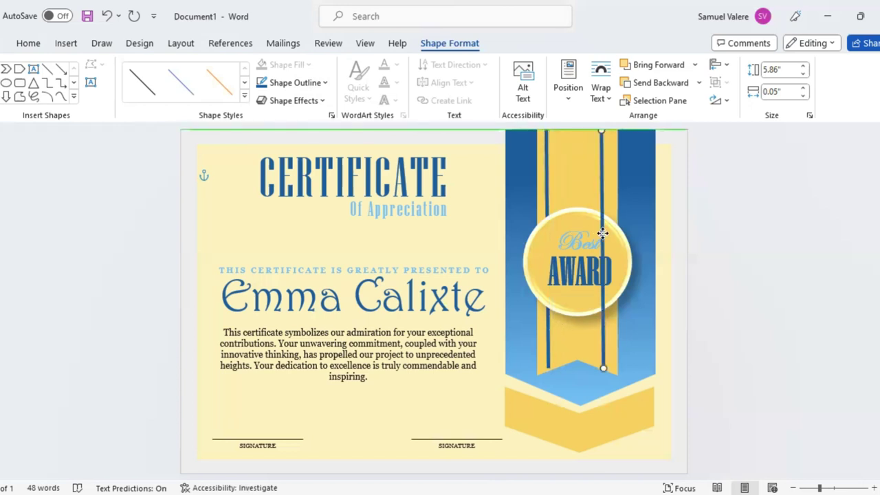
left_click_drag(602, 233, 609, 233)
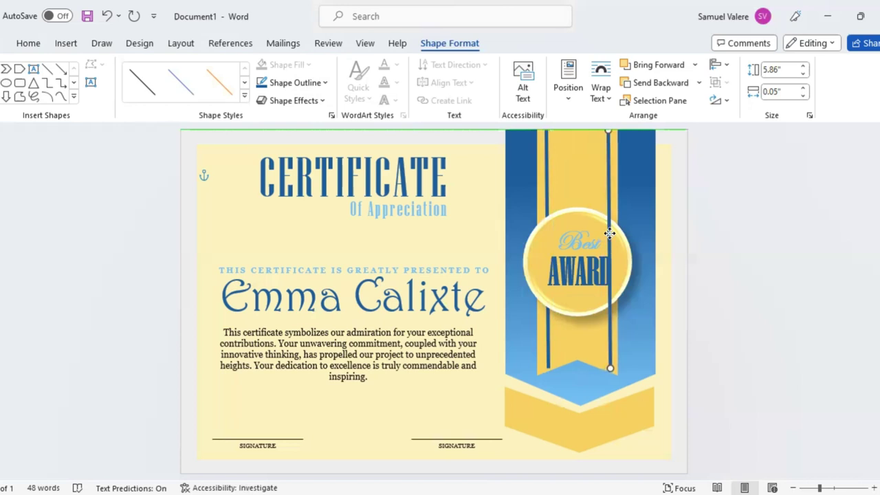
left_click_drag(609, 233, 605, 235)
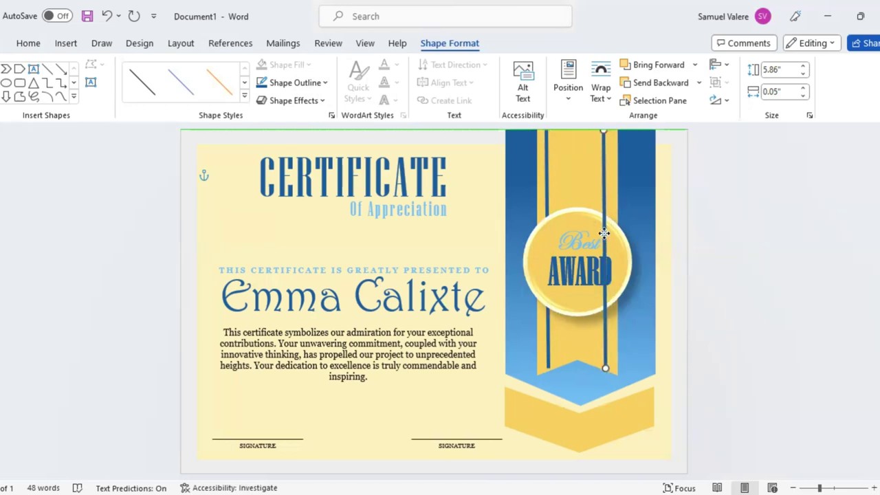
left_click(659, 84)
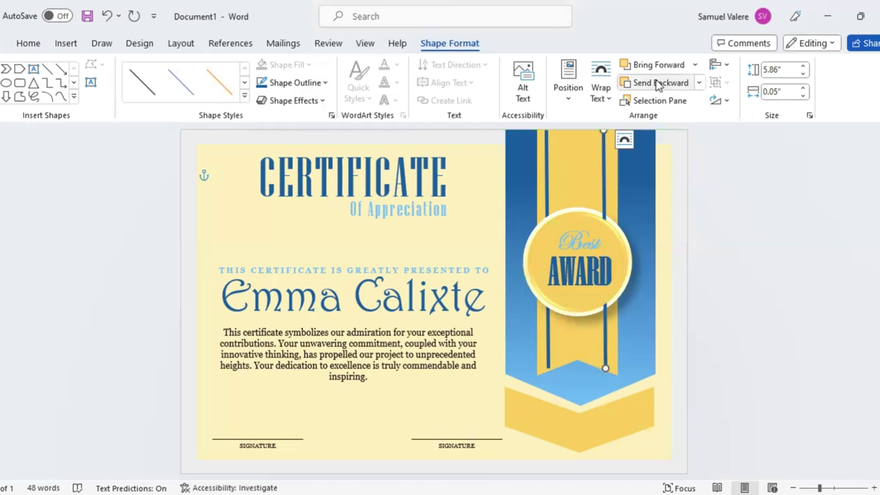
left_click(548, 337)
left_click_drag(548, 337, 548, 336)
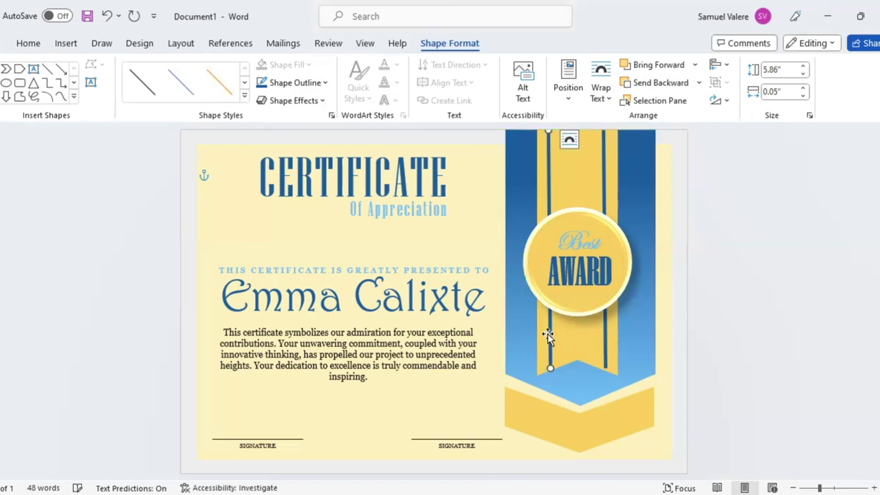
left_click(604, 351, "shift")
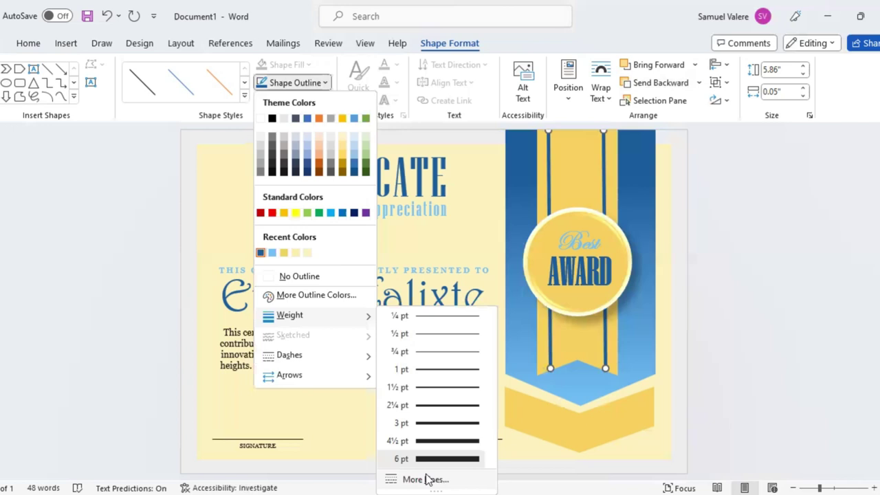
- Give both lines a two-stop gradient outline with a blue left stop and the right stop at 98%
left_click(426, 479)
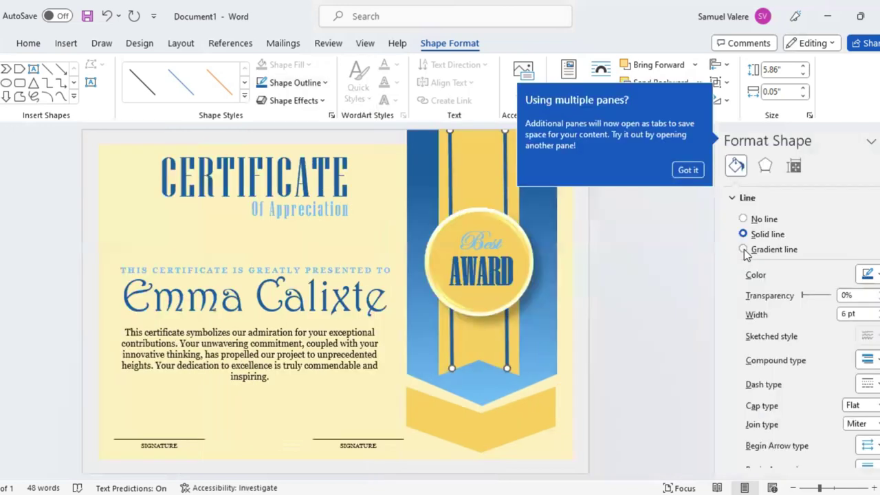
left_click(743, 249)
left_click(875, 373)
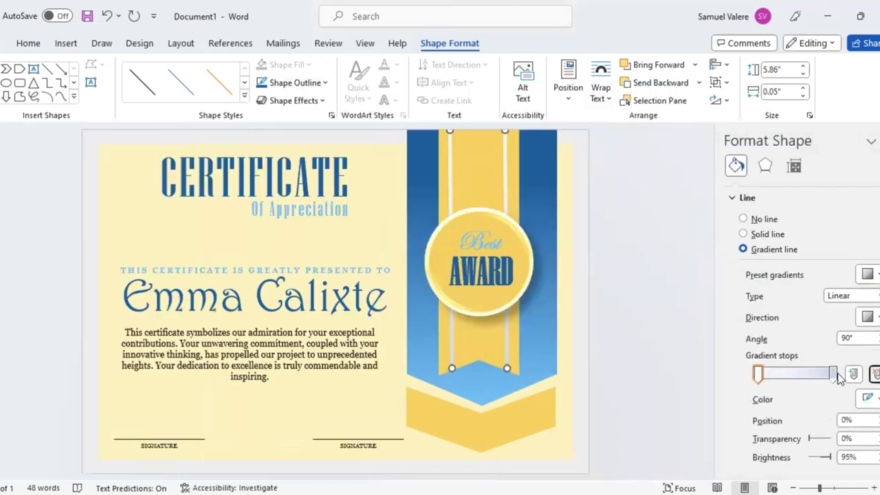
left_click(833, 374)
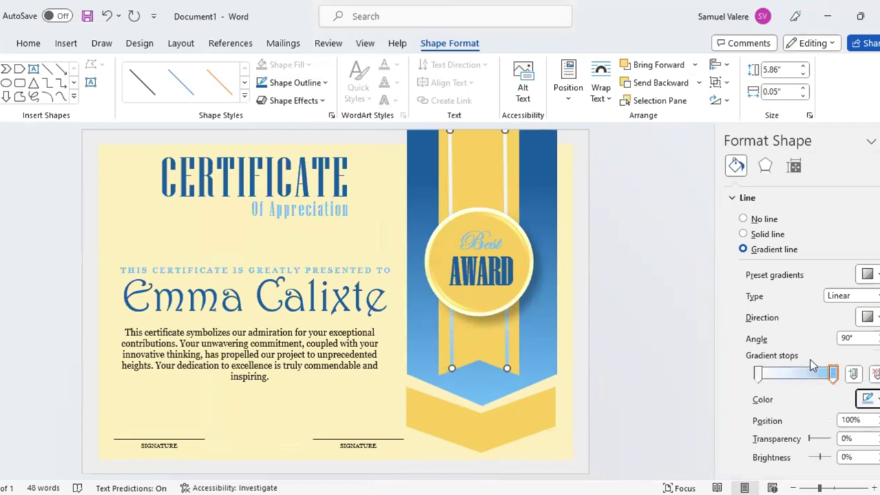
key("shift+Tab")
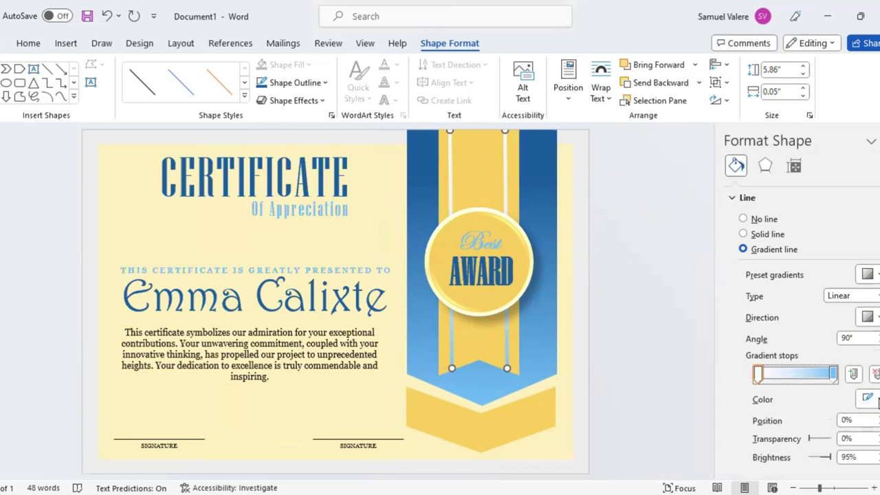
left_click(877, 403)
left_click(808, 364)
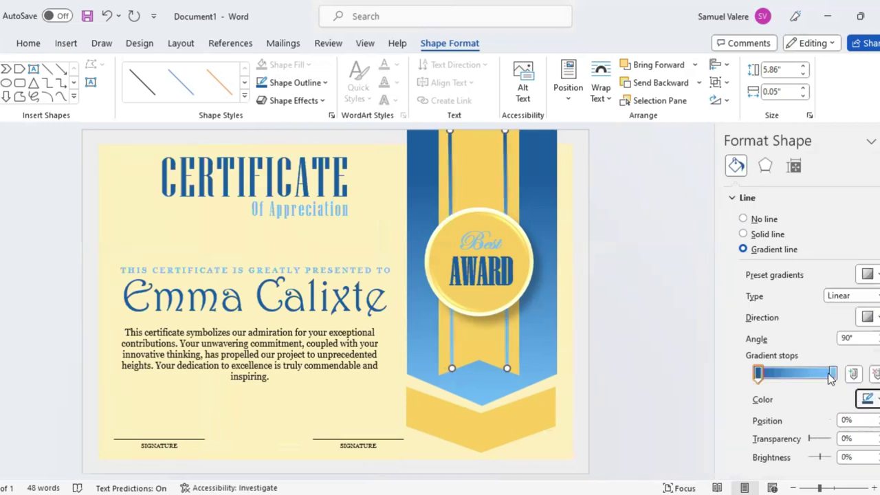
left_click(828, 374)
left_click_drag(828, 377, 827, 377)
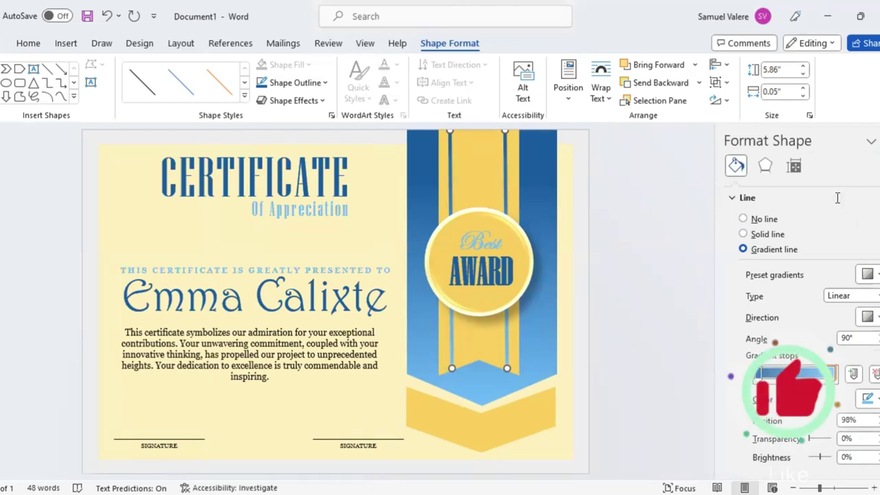
left_click(758, 234)
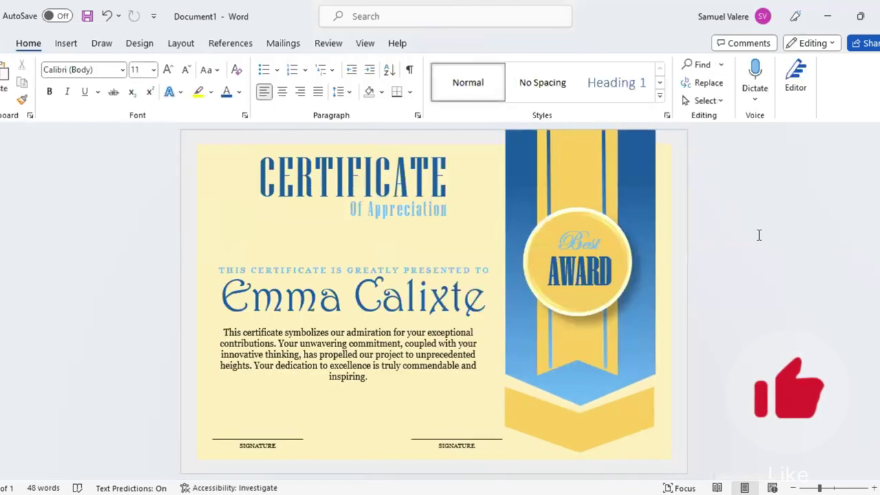
- Nudge both gradient ribbon lines up one step, then reselect the pair
left_click(667, 166)
left_click(602, 160)
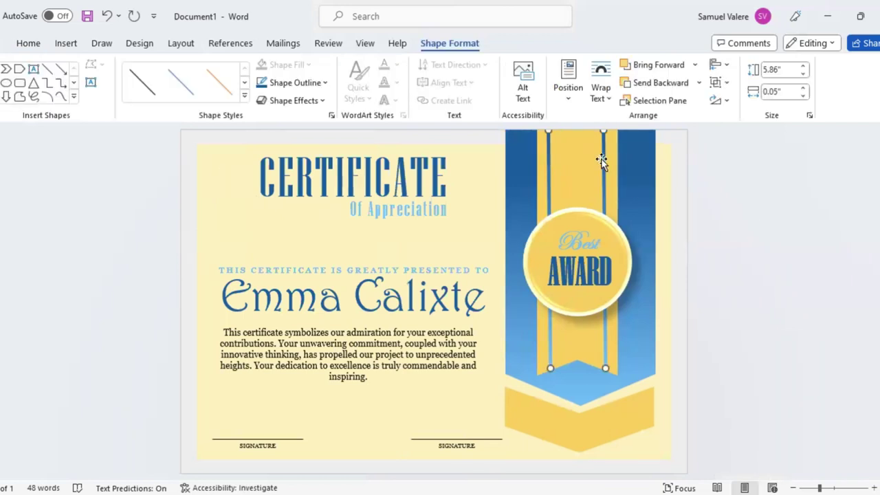
key("Up")
left_click(733, 251)
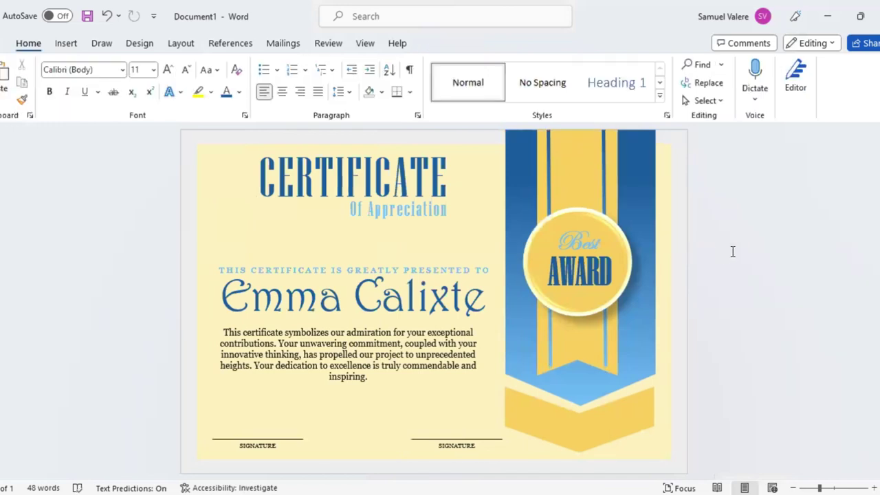
left_click(604, 183)
left_click(548, 173, "shift")
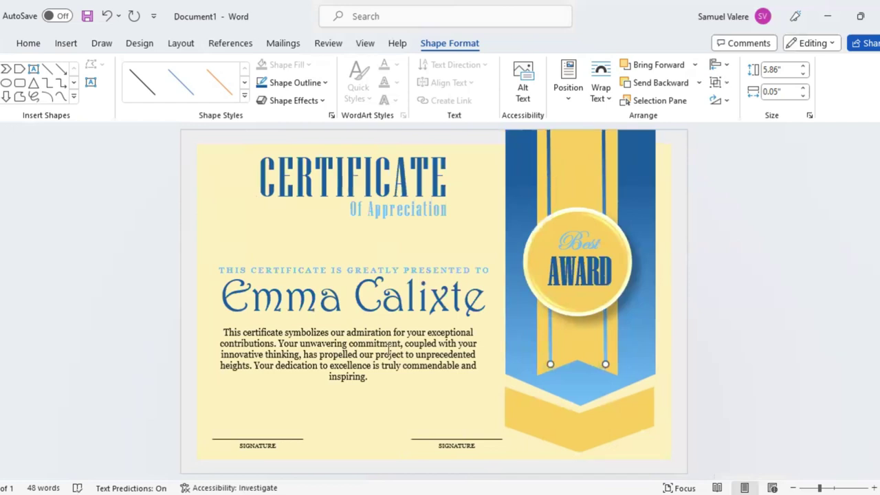
- Nudge the name and body text boxes down two steps, then the body two more
left_click(386, 296)
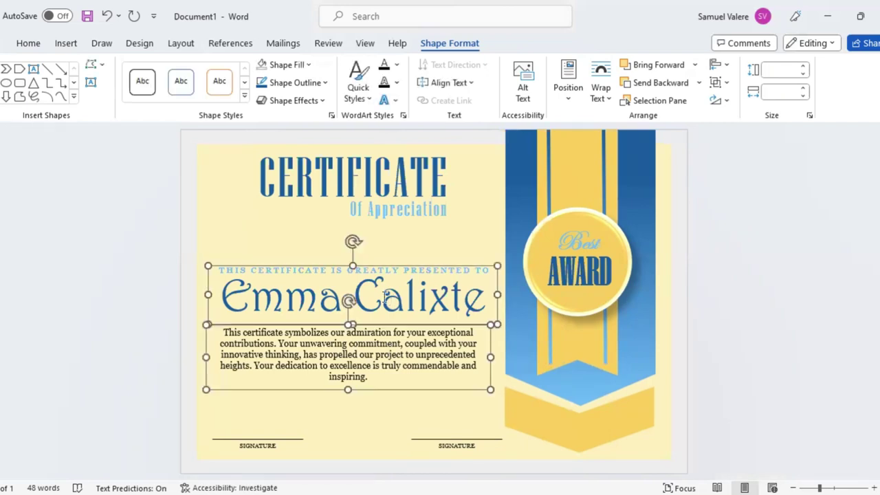
key("Down")
key("Down")
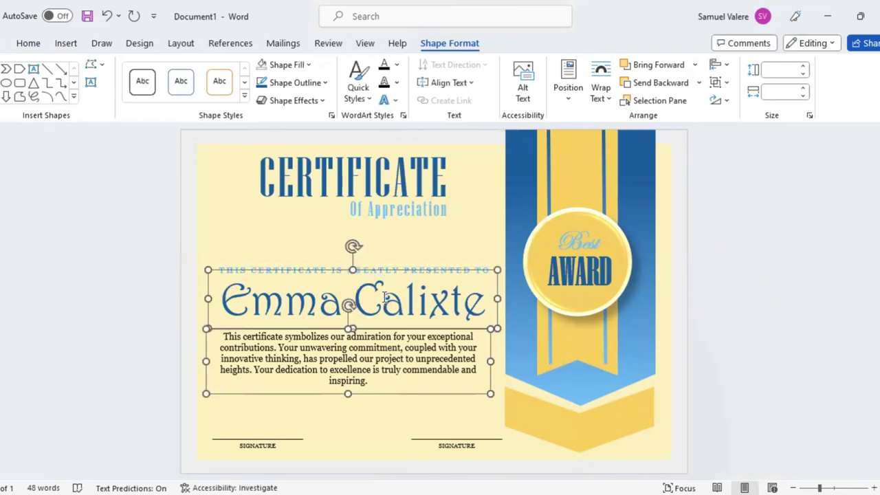
key("Down")
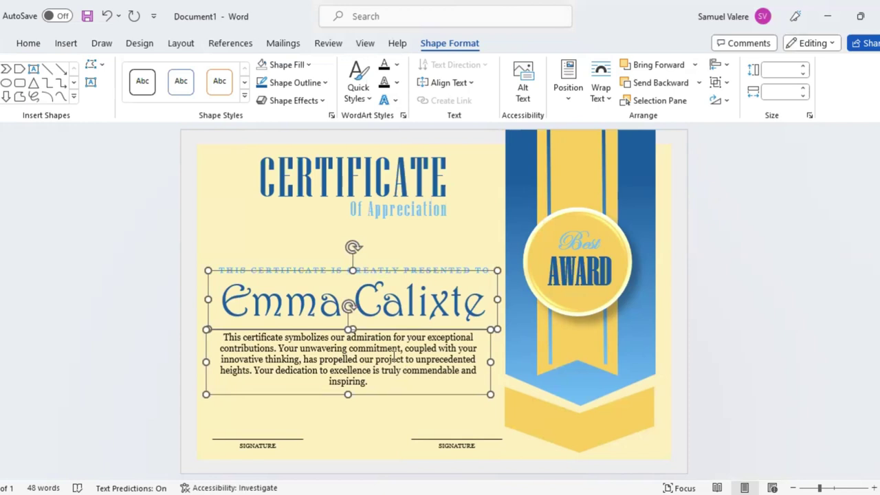
left_click(396, 396)
key("Down")
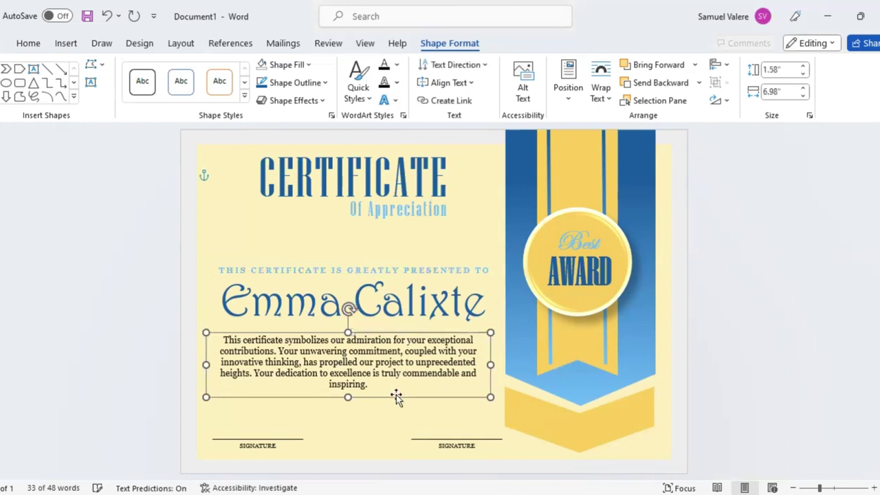
key("Down")
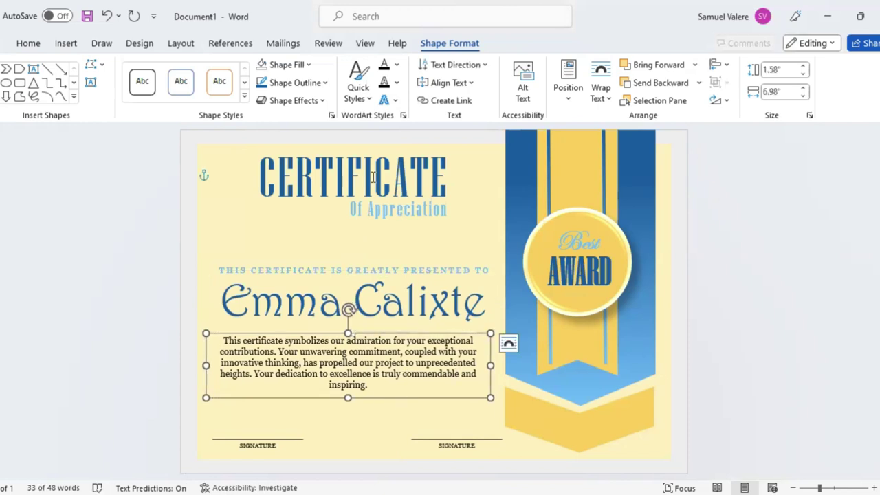
- Nudge the CERTIFICATE title and subtitle boxes down two steps
left_click(374, 177)
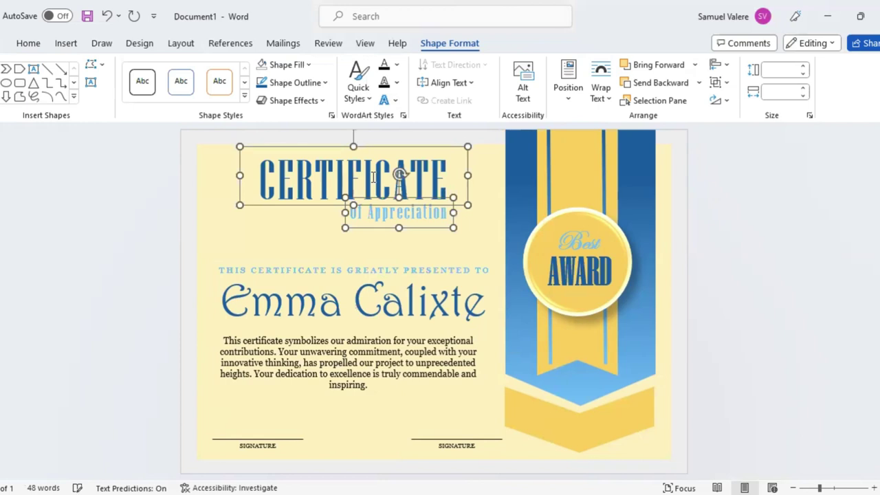
key("Down")
key("Down")
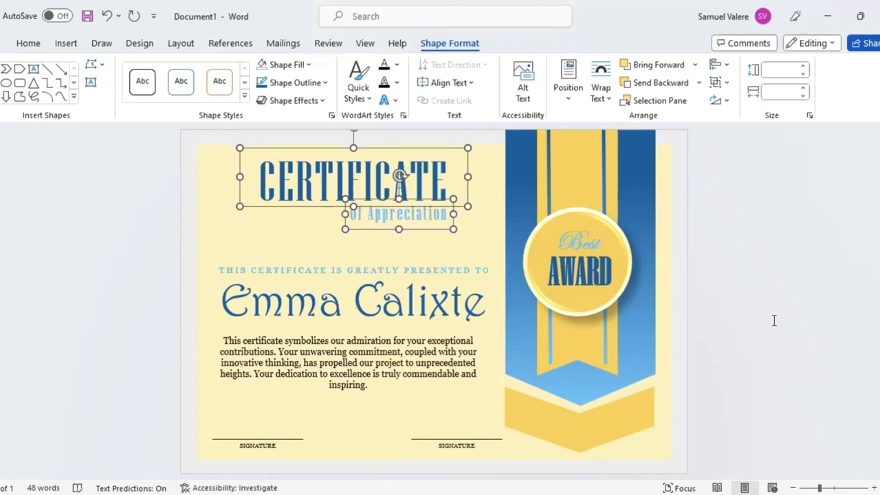
key("Down")
key("Down")
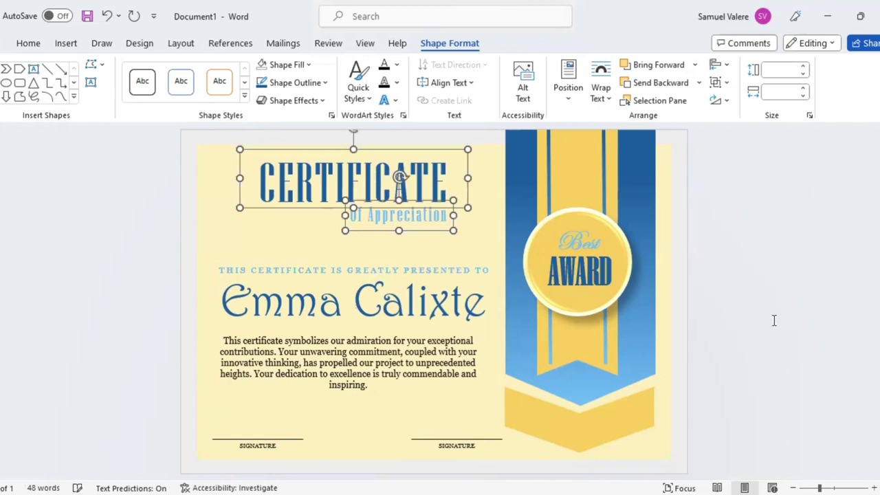
left_click(771, 323)
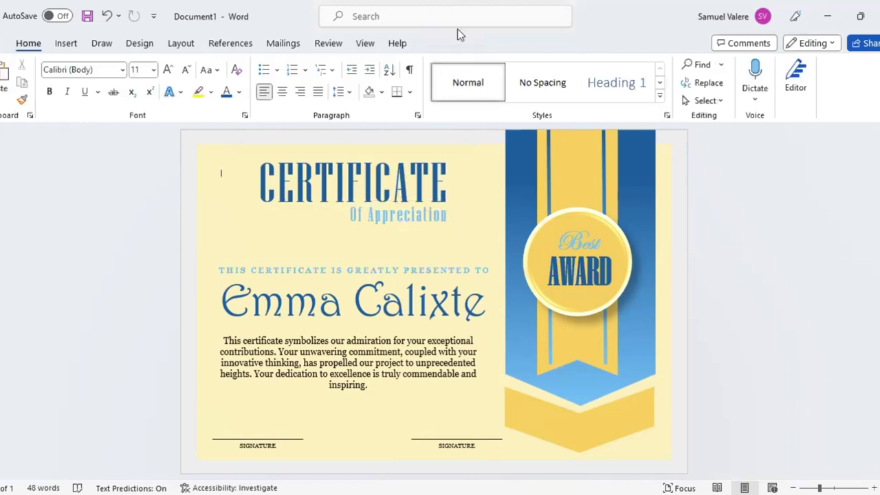